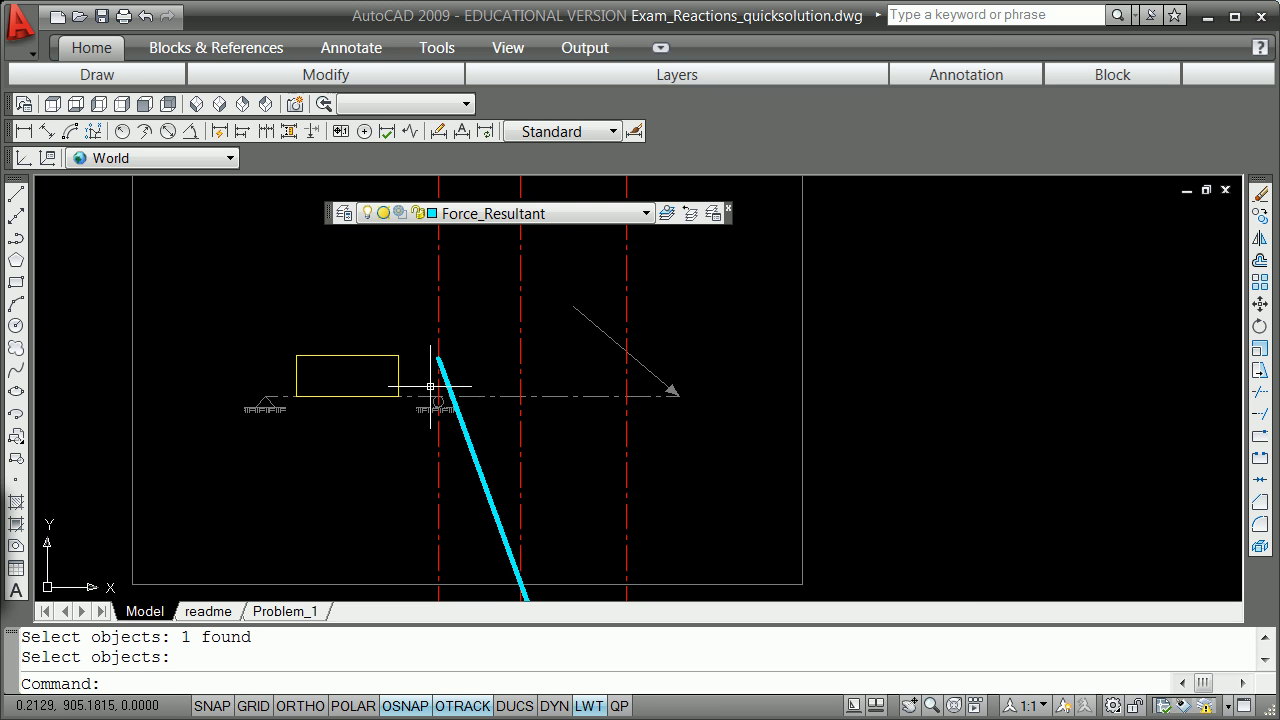
Step: Draw a construction line through the apex of the left support and the upper end of the cyan resultant
scroll(430, 386, "up", 2)
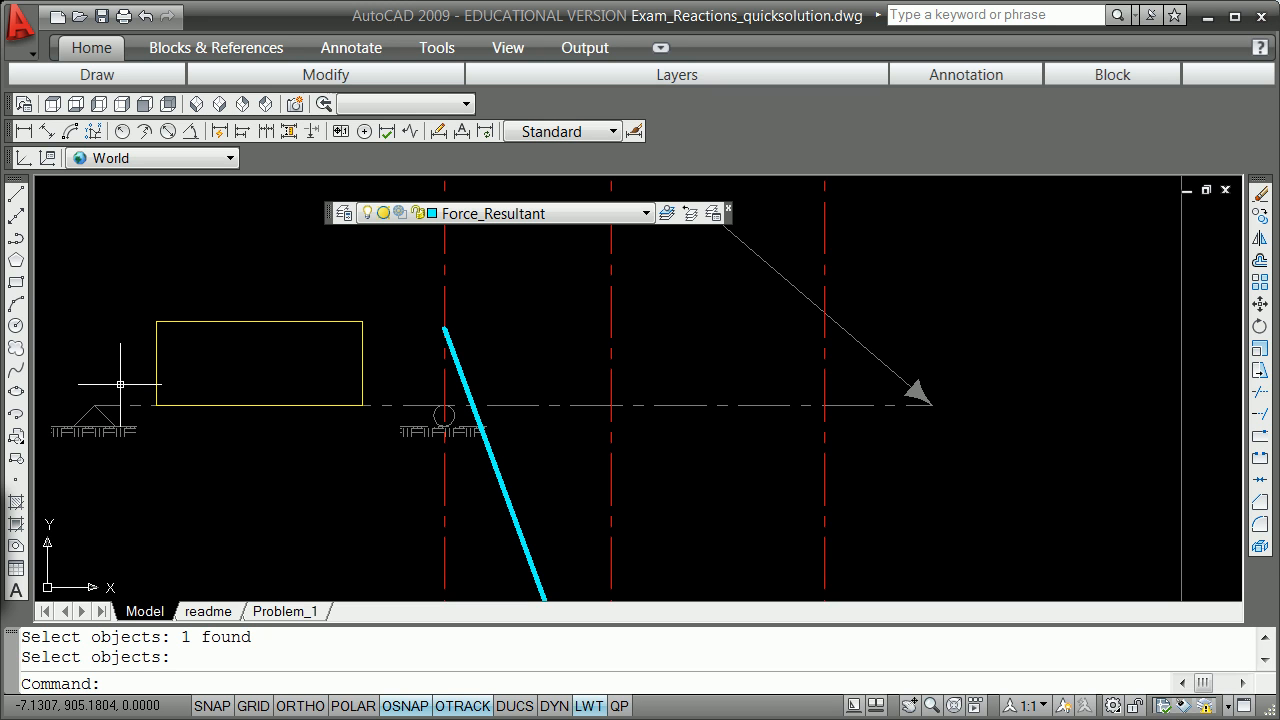
type("e")
key("Return")
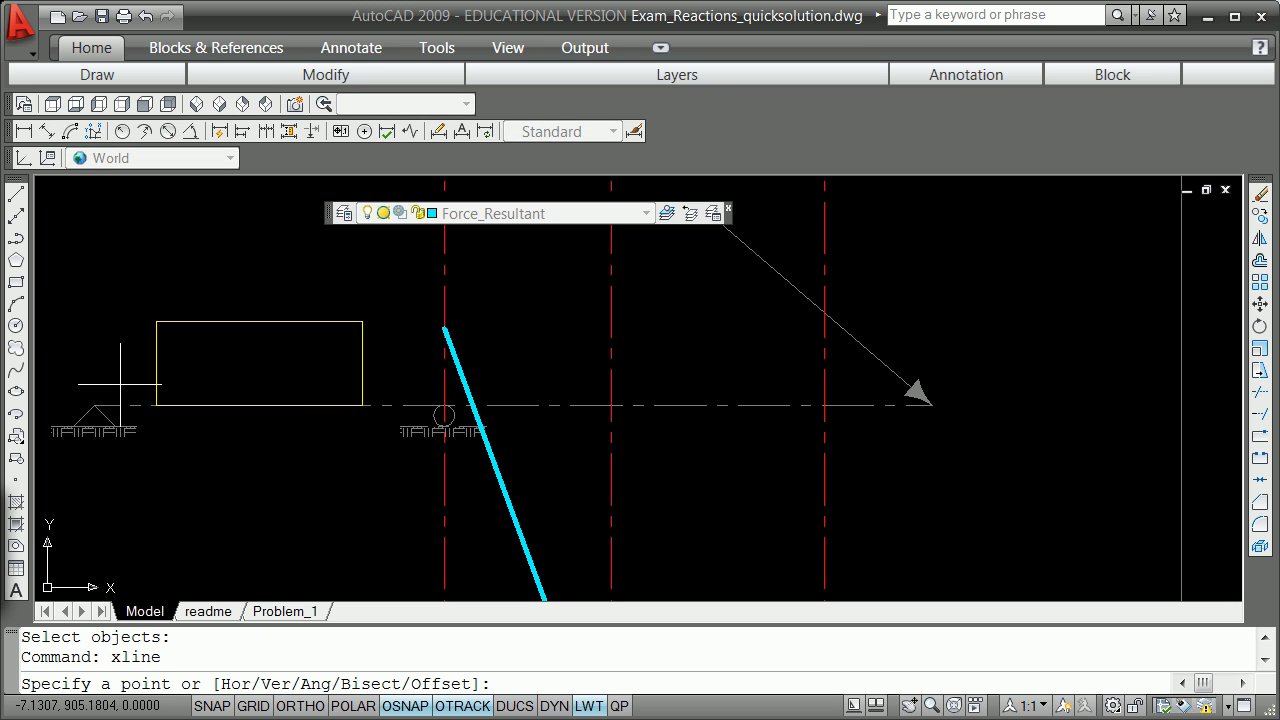
key("Return")
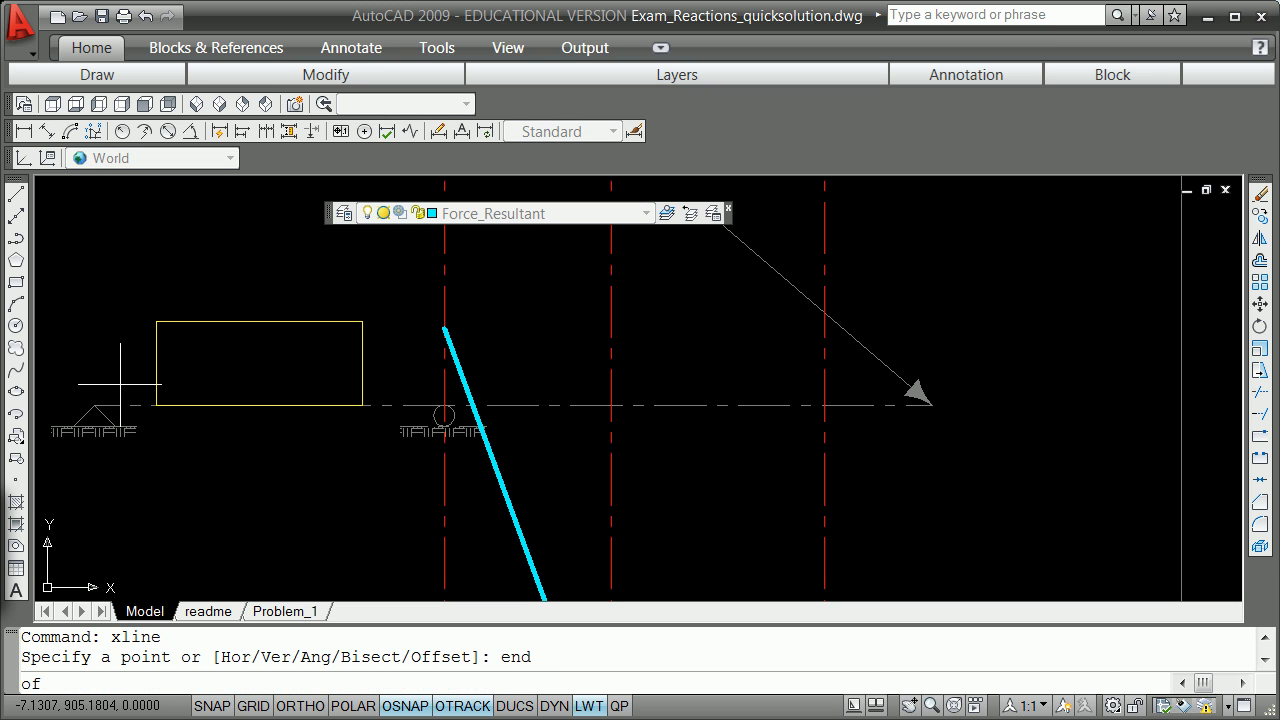
left_click(93, 405)
right_click(236, 364, "shift")
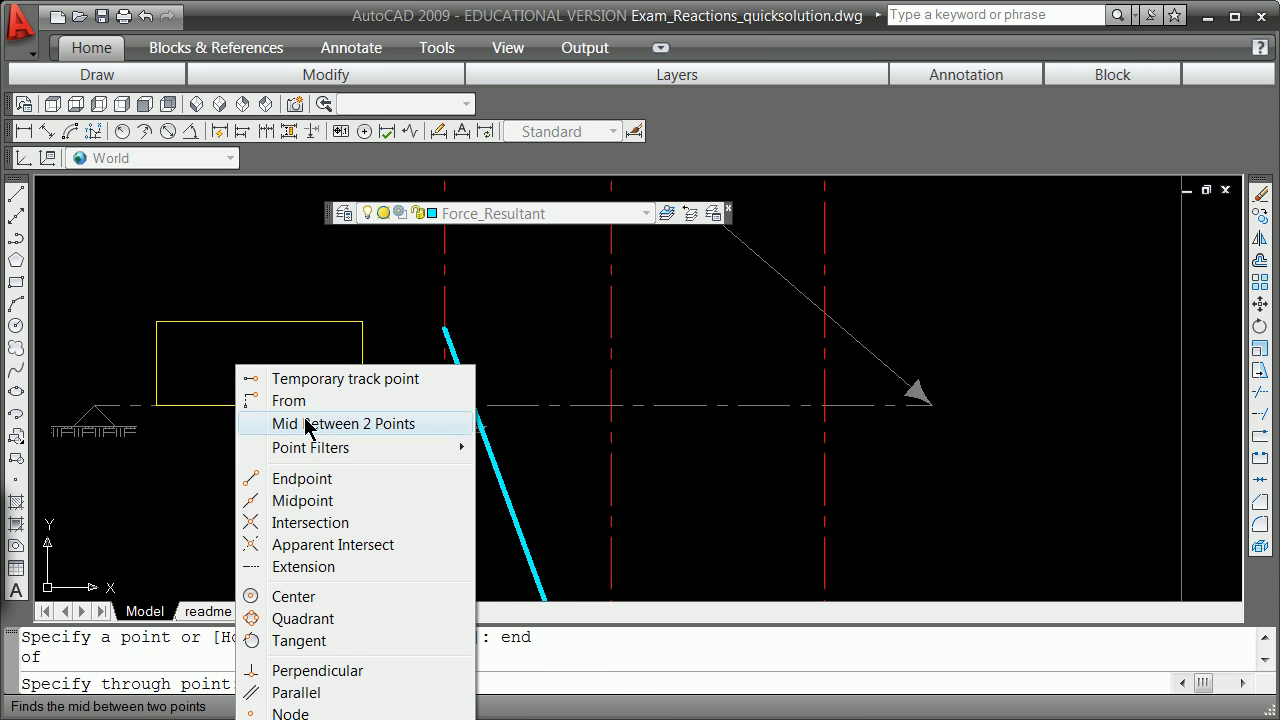
left_click(330, 478)
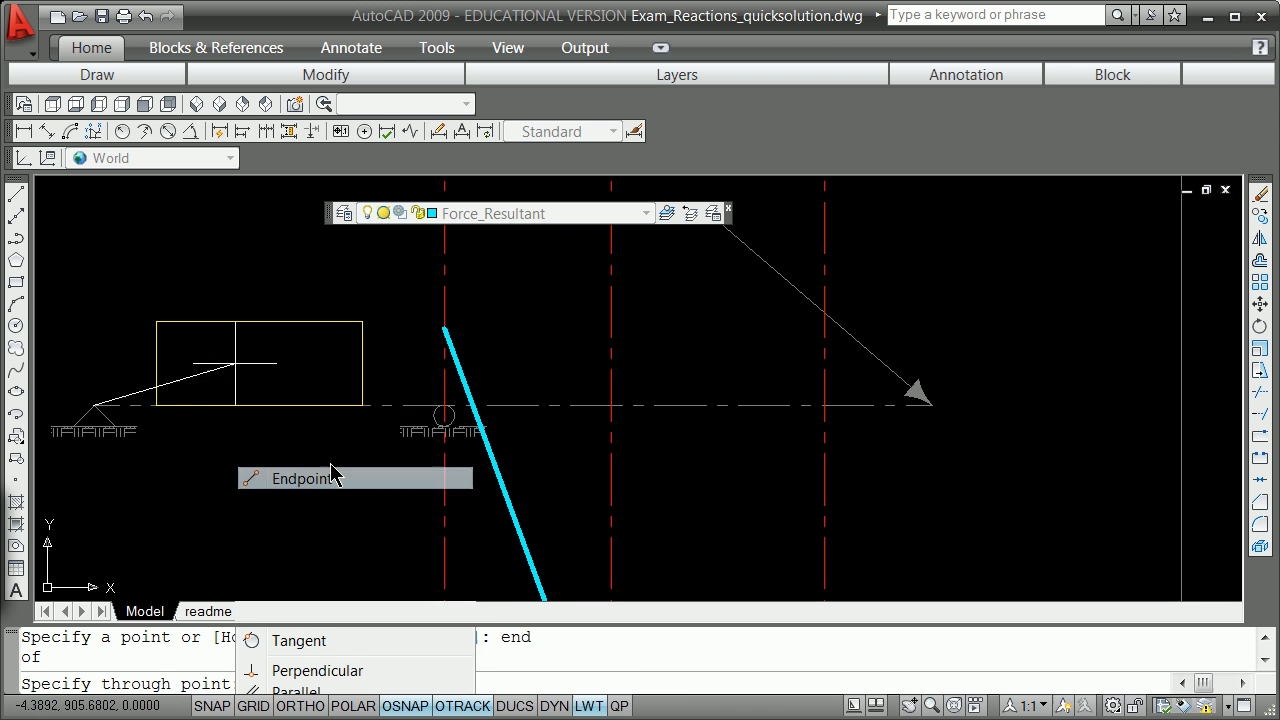
left_click(443, 328)
key("Return")
scroll(366, 354, "down", 8)
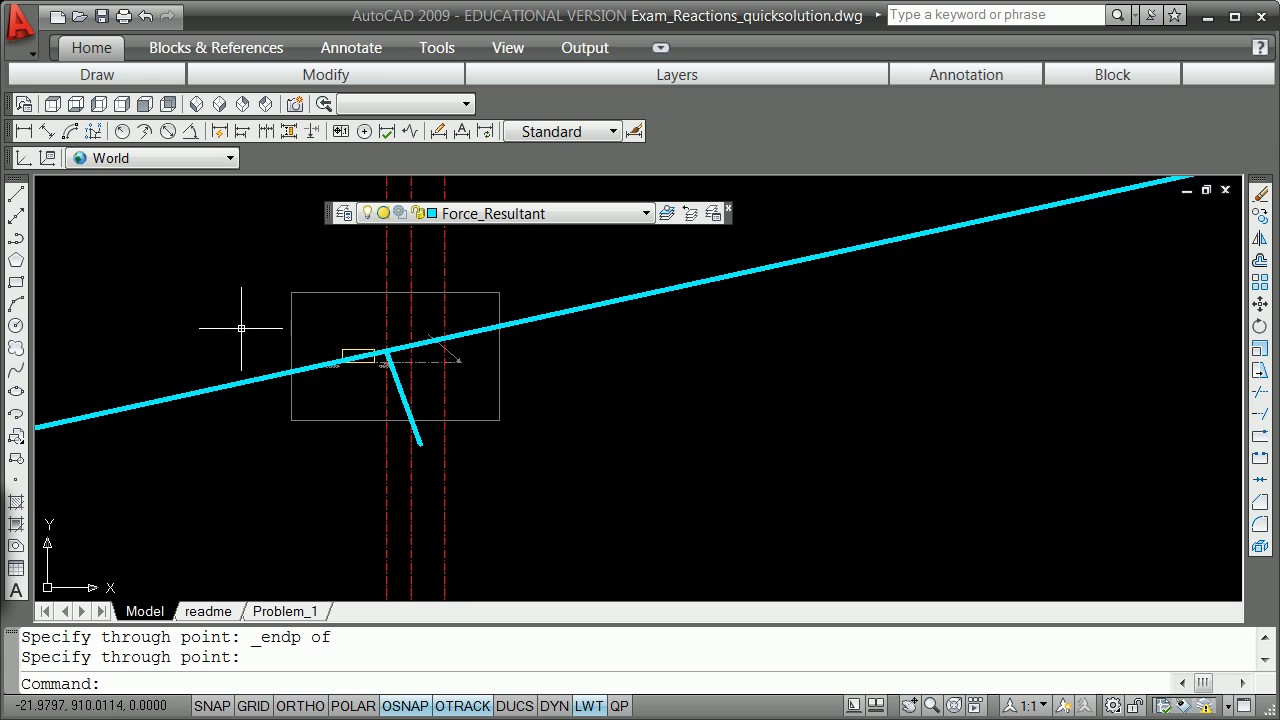
Step: Erase the sloped construction line that passes through the left support
scroll(391, 363, "up", 3)
scroll(391, 366, "down", 3)
type("e")
key("Return")
left_click(298, 407)
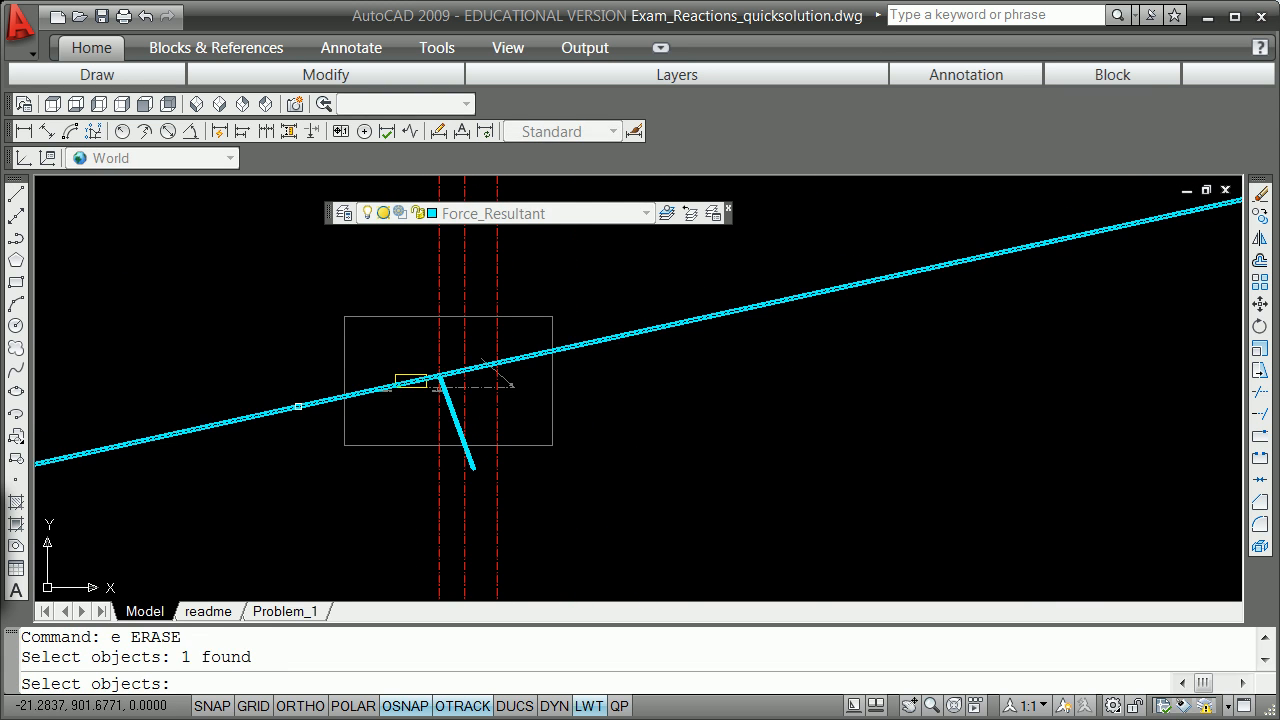
key("Return")
scroll(411, 380, "up", 8)
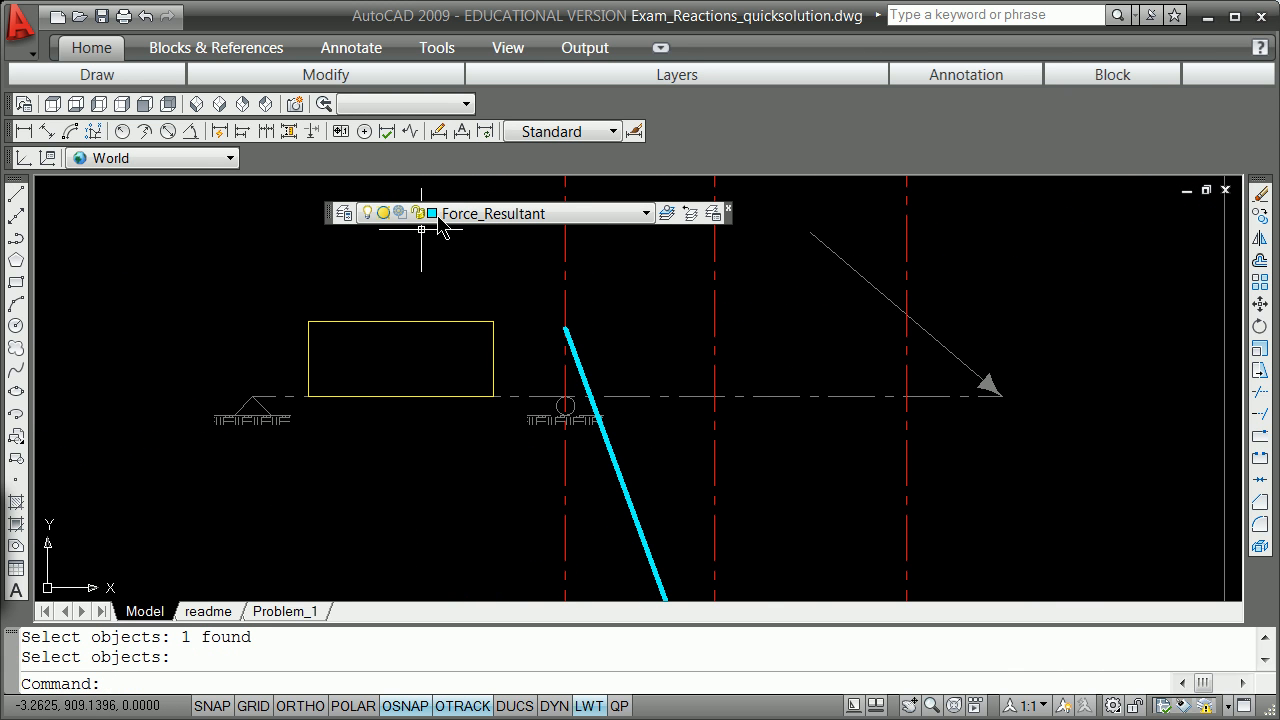
Step: On the Geom_LOF layer, draw a line from the left support's apex to the upper end of the cyan resultant
left_click(645, 213)
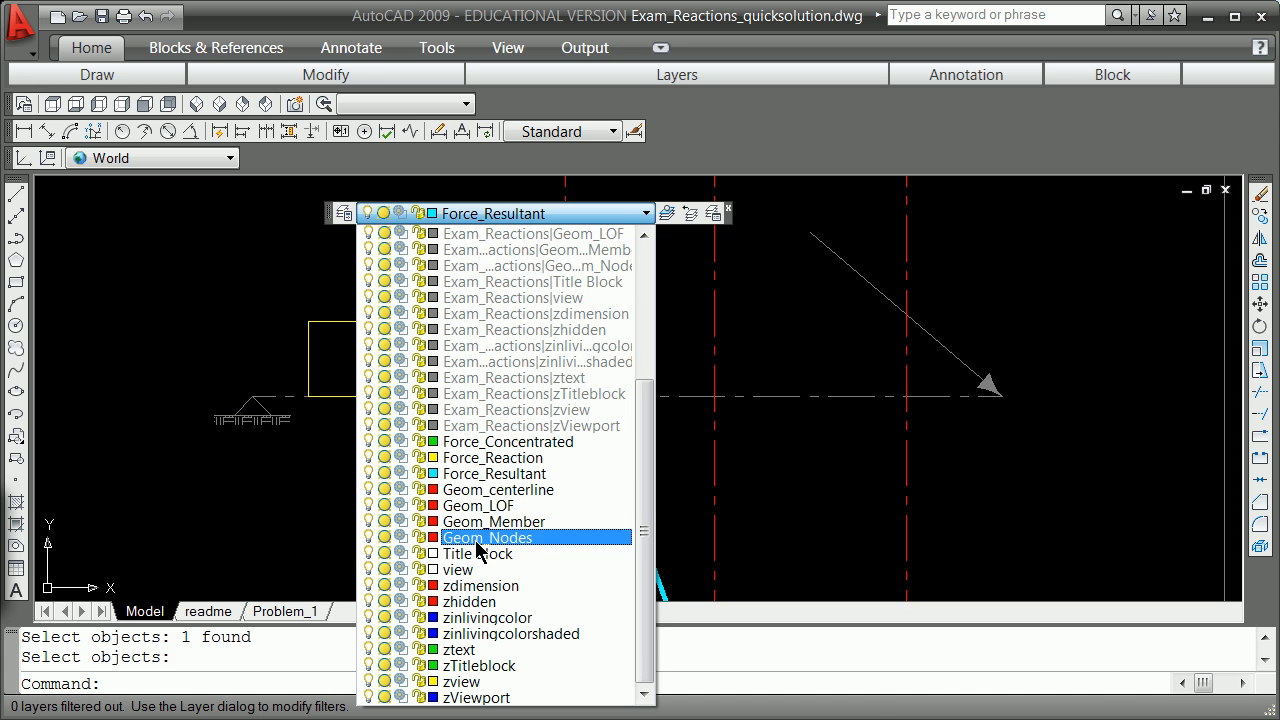
left_click(482, 505)
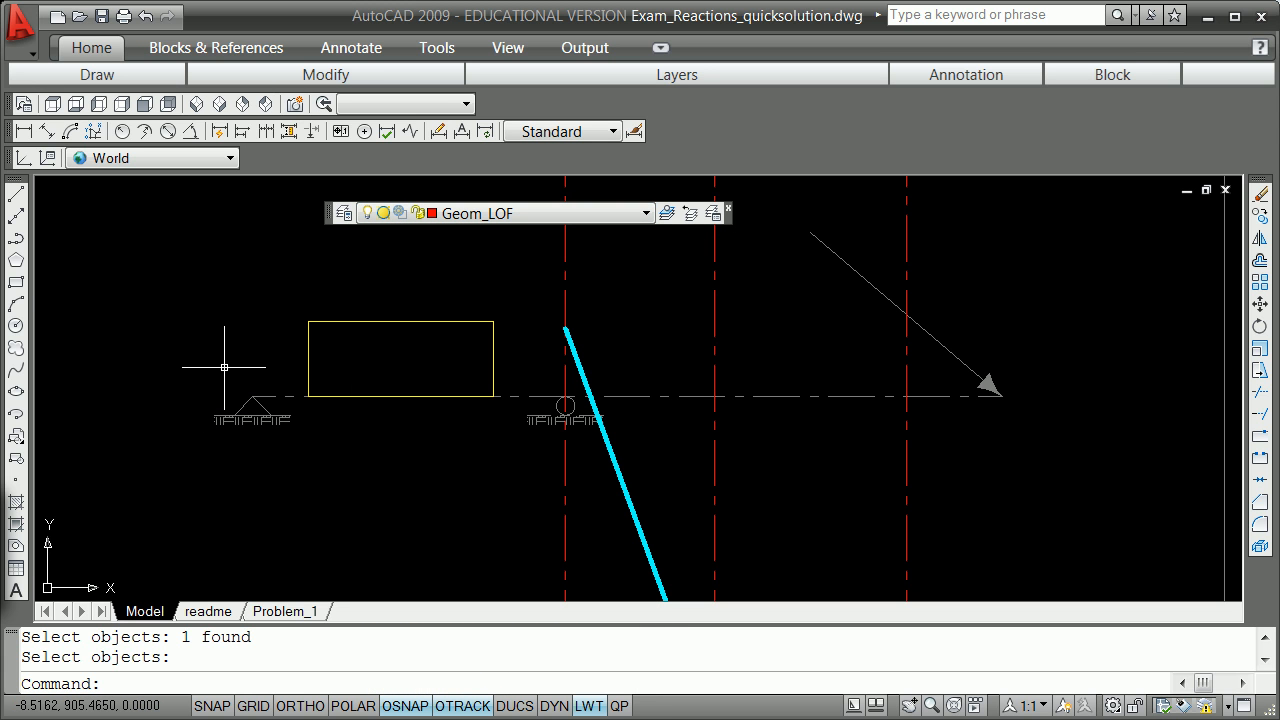
key("Escape")
type("line")
key("Return")
type("n")
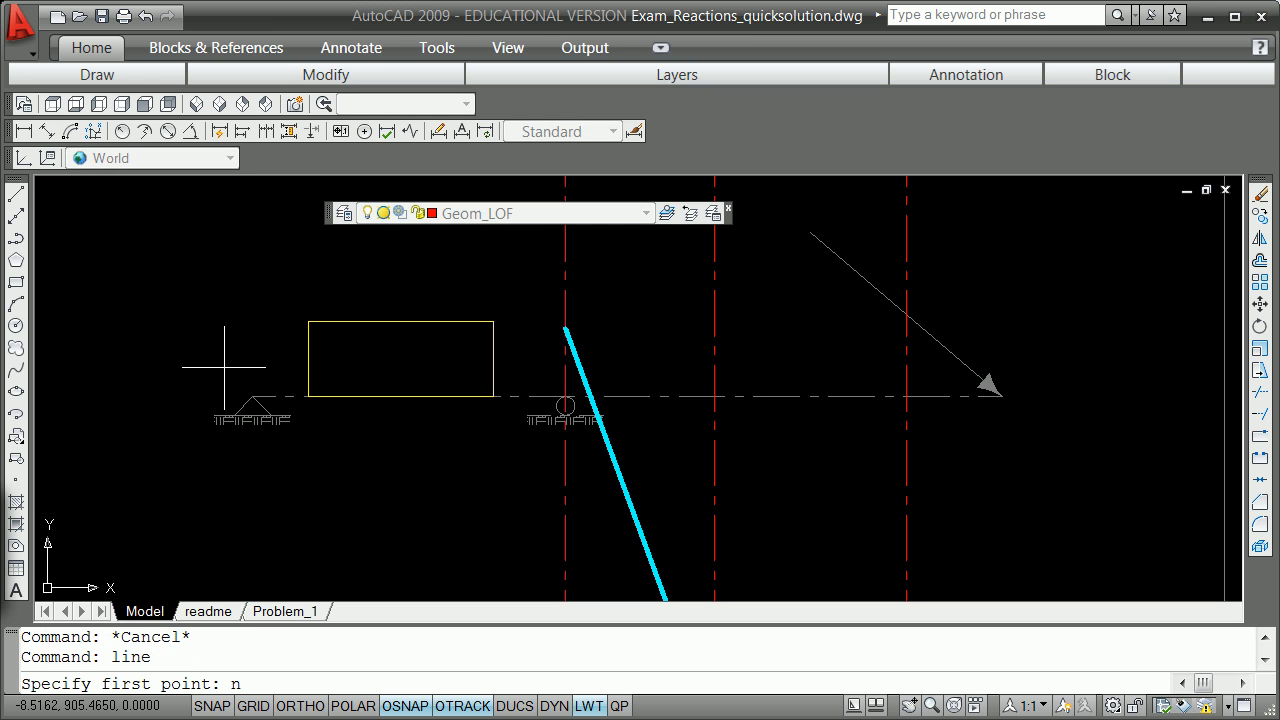
type("t: end")
key("Return")
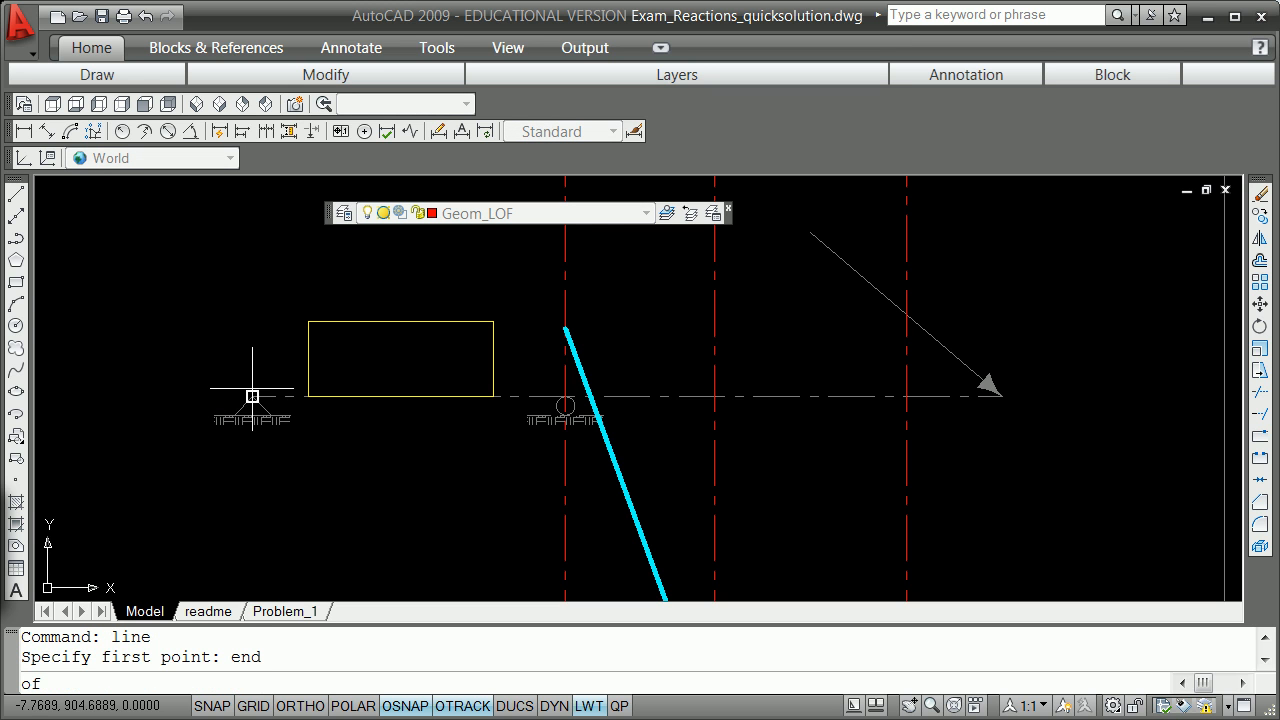
left_click(252, 396)
right_click(330, 378, "shift")
left_click(503, 491)
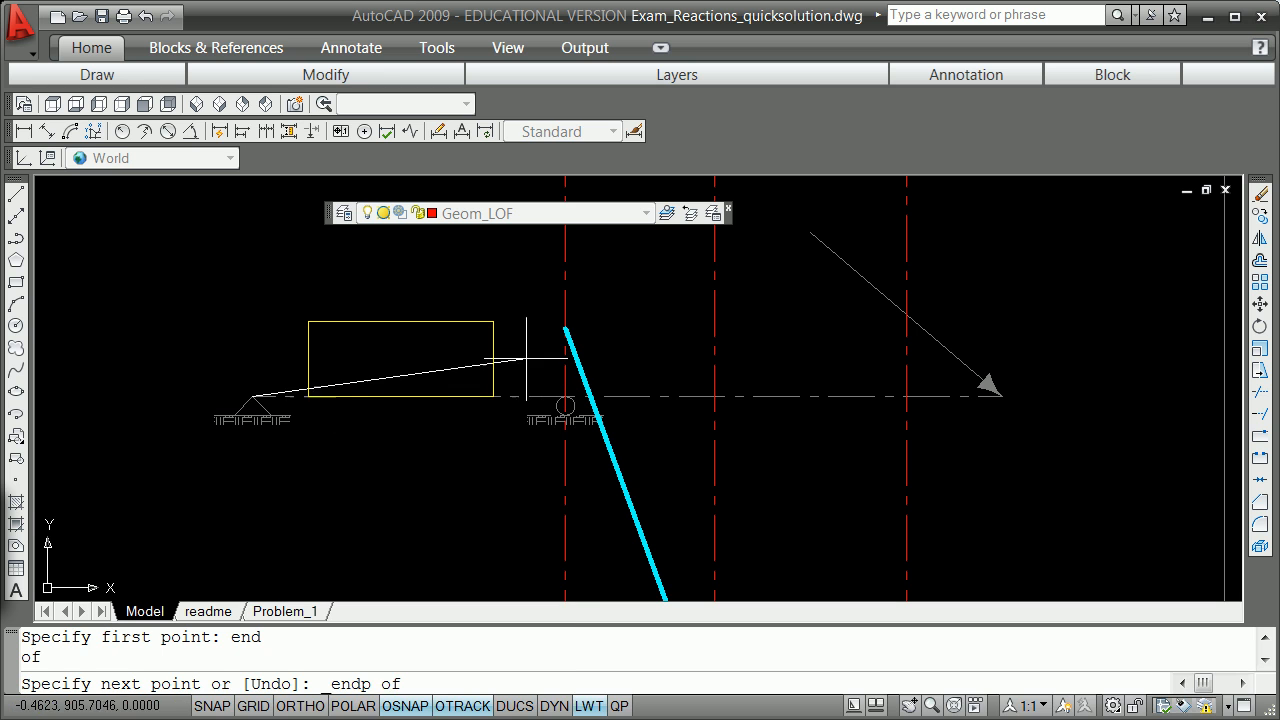
left_click(565, 328)
key("Return")
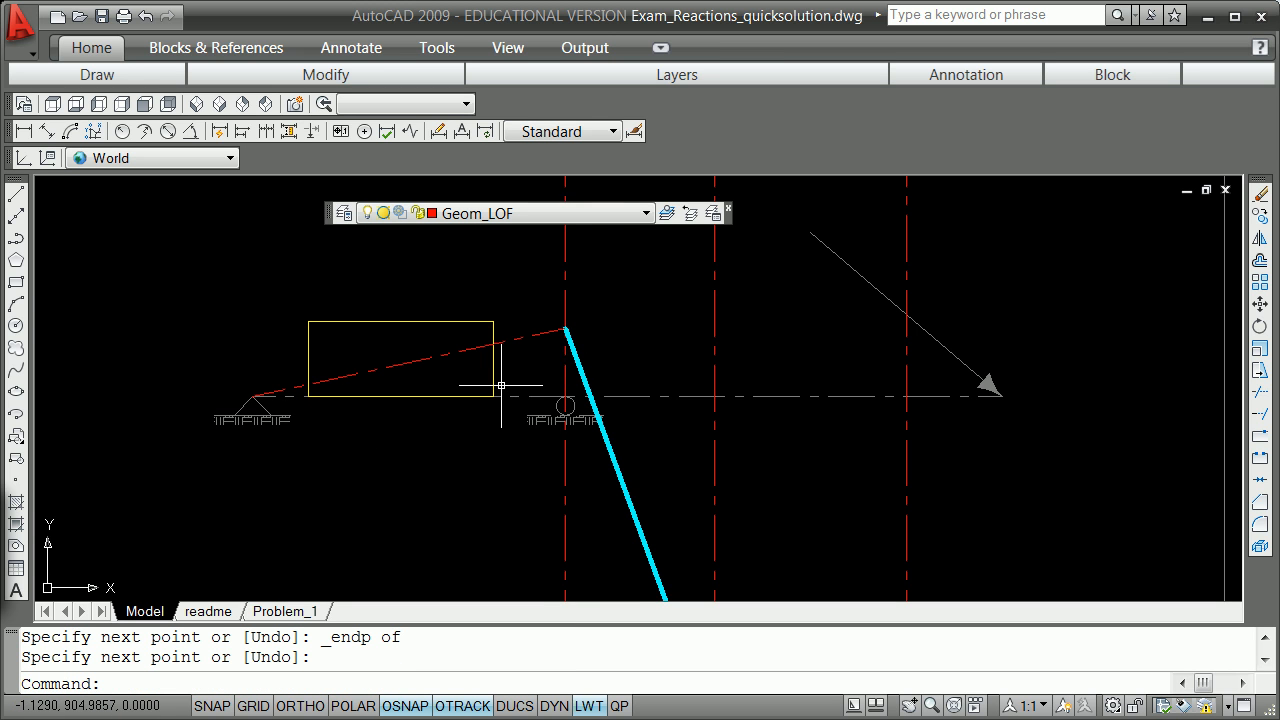
Step: Copy the sloped line of action so that its upper end lands on the lower endpoint of the cyan resultant
scroll(545, 345, "up", 4)
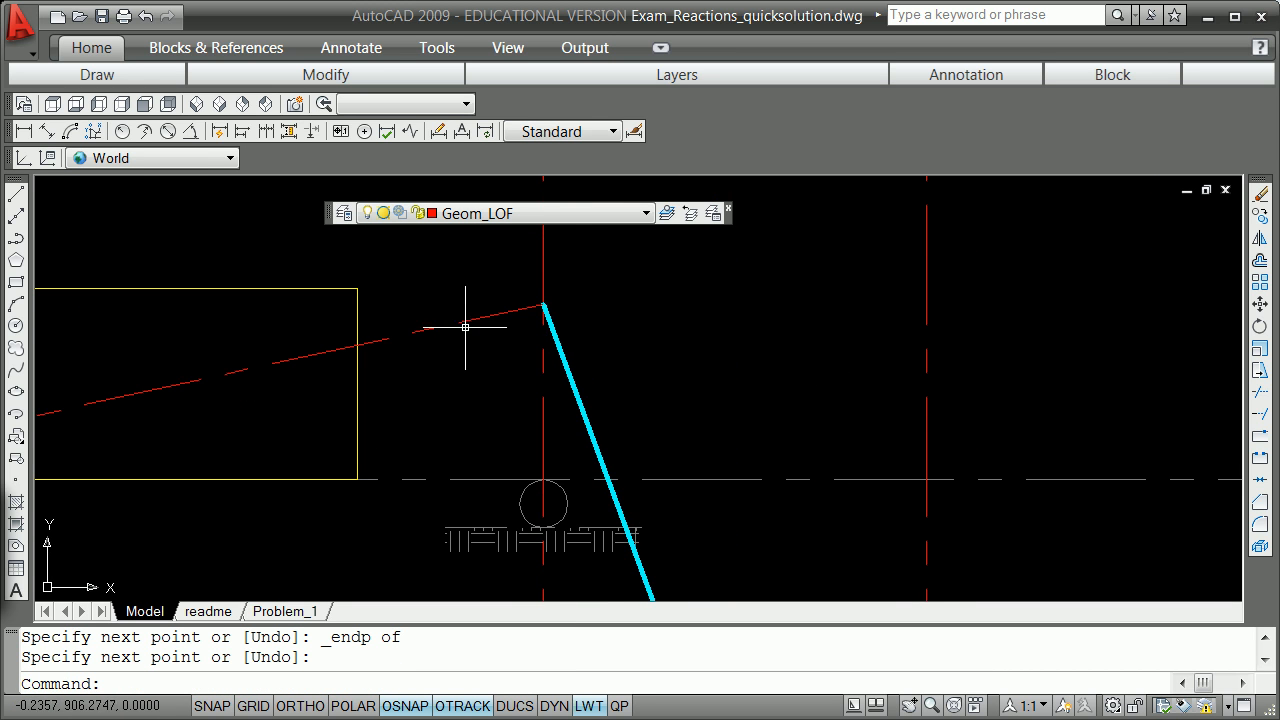
scroll(482, 341, "down", 2)
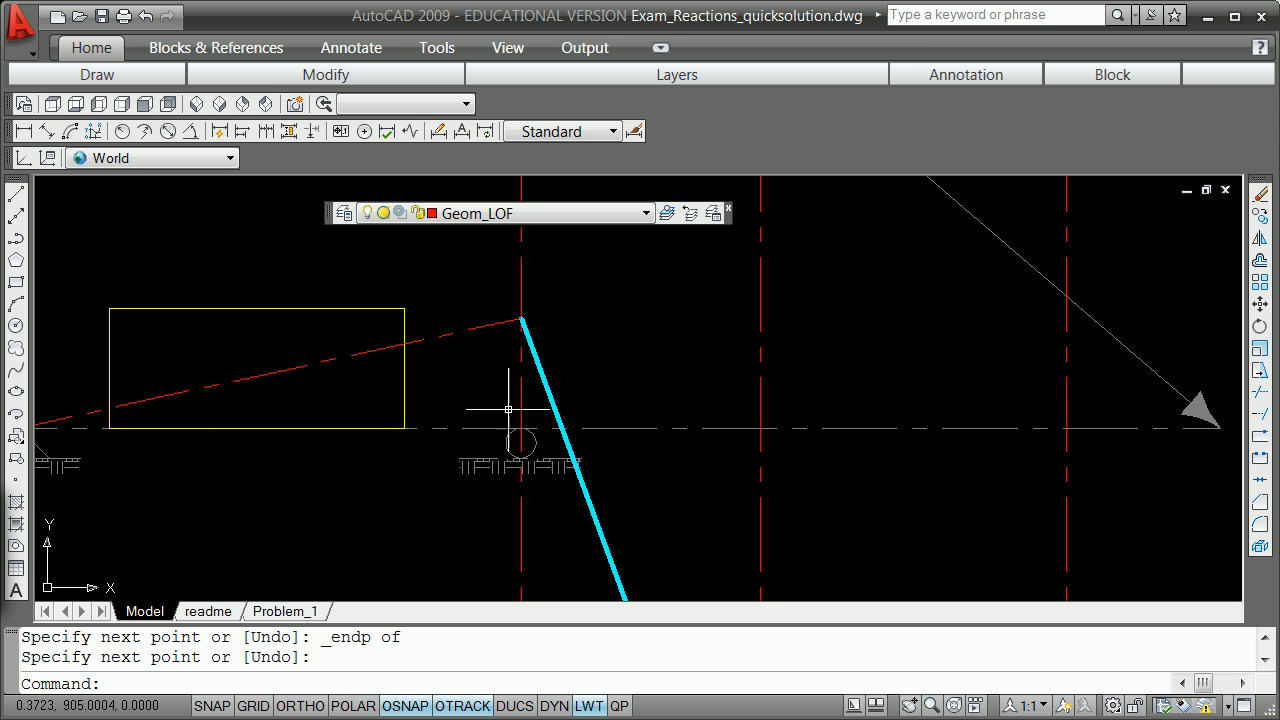
scroll(455, 414, "down", 8)
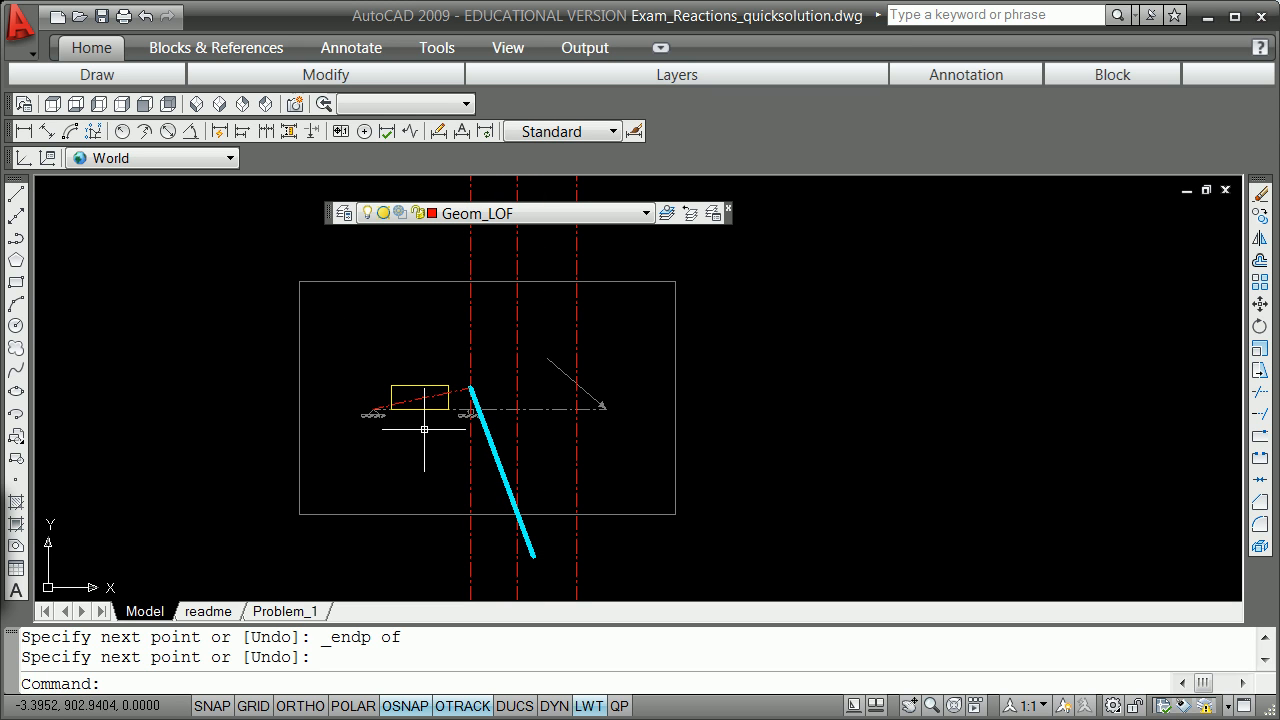
left_click(422, 399)
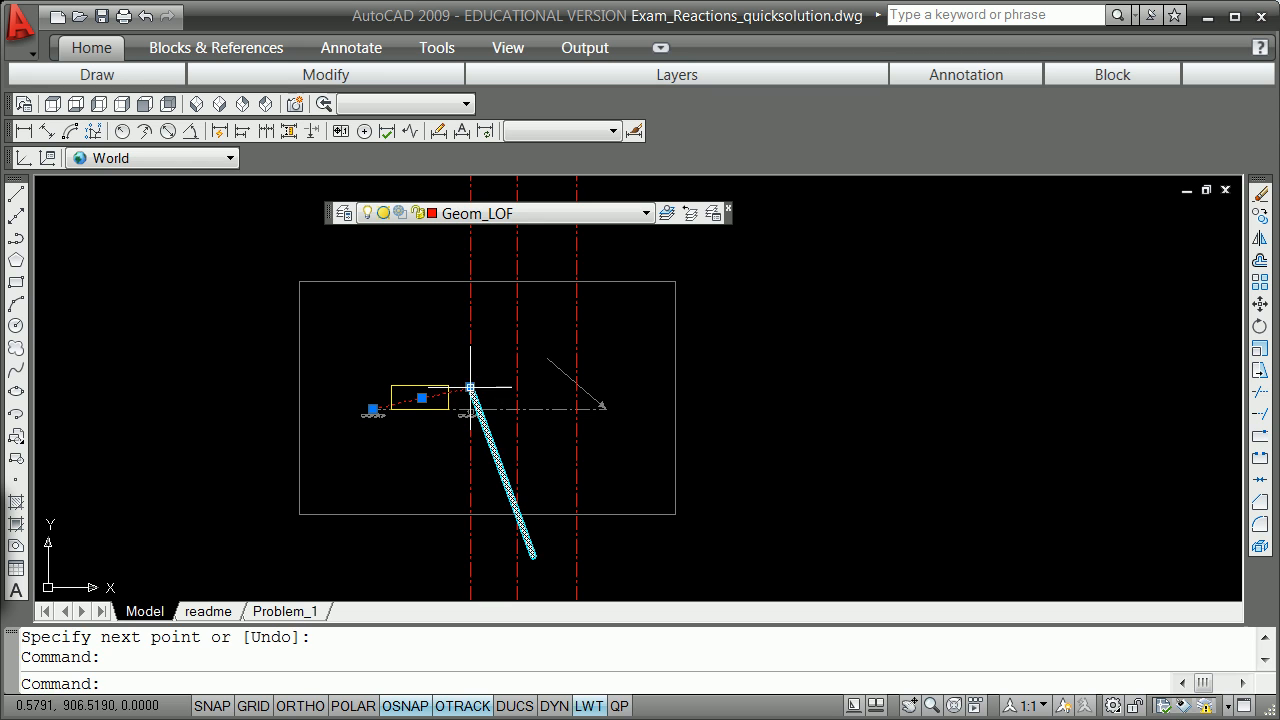
left_click(470, 387)
key("space")
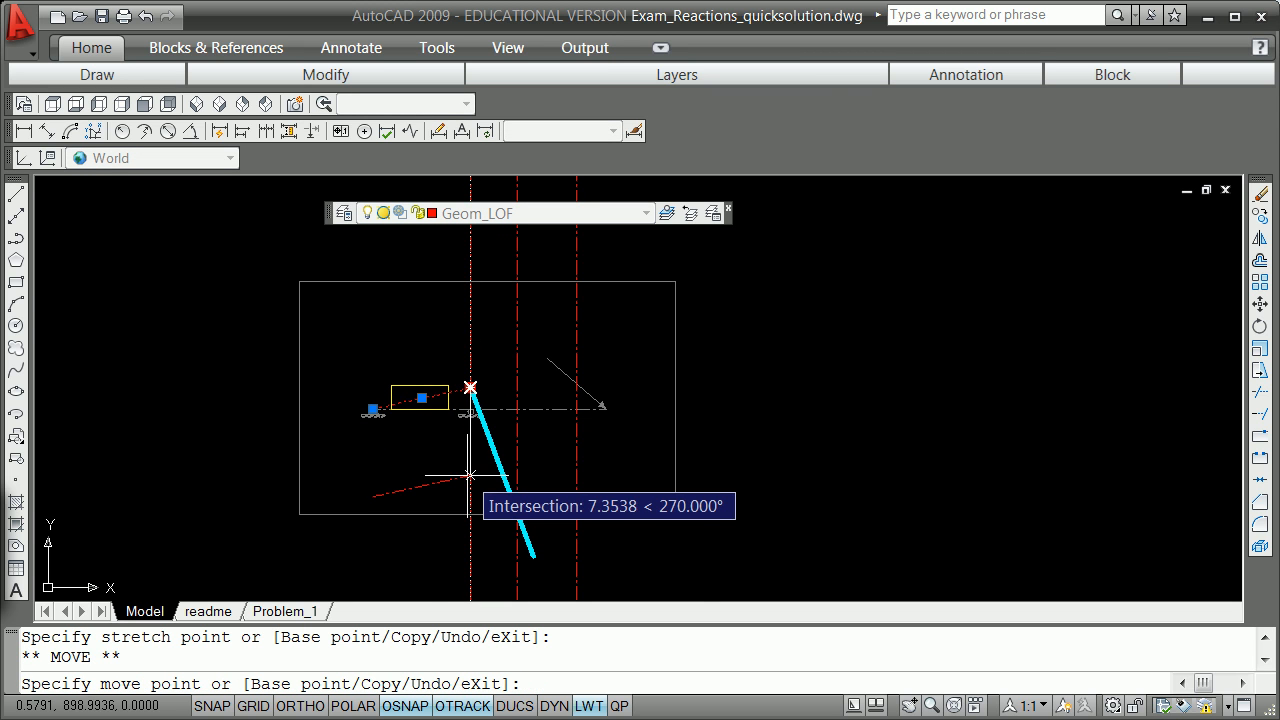
type("c")
key("Return")
right_click(466, 503, "shift")
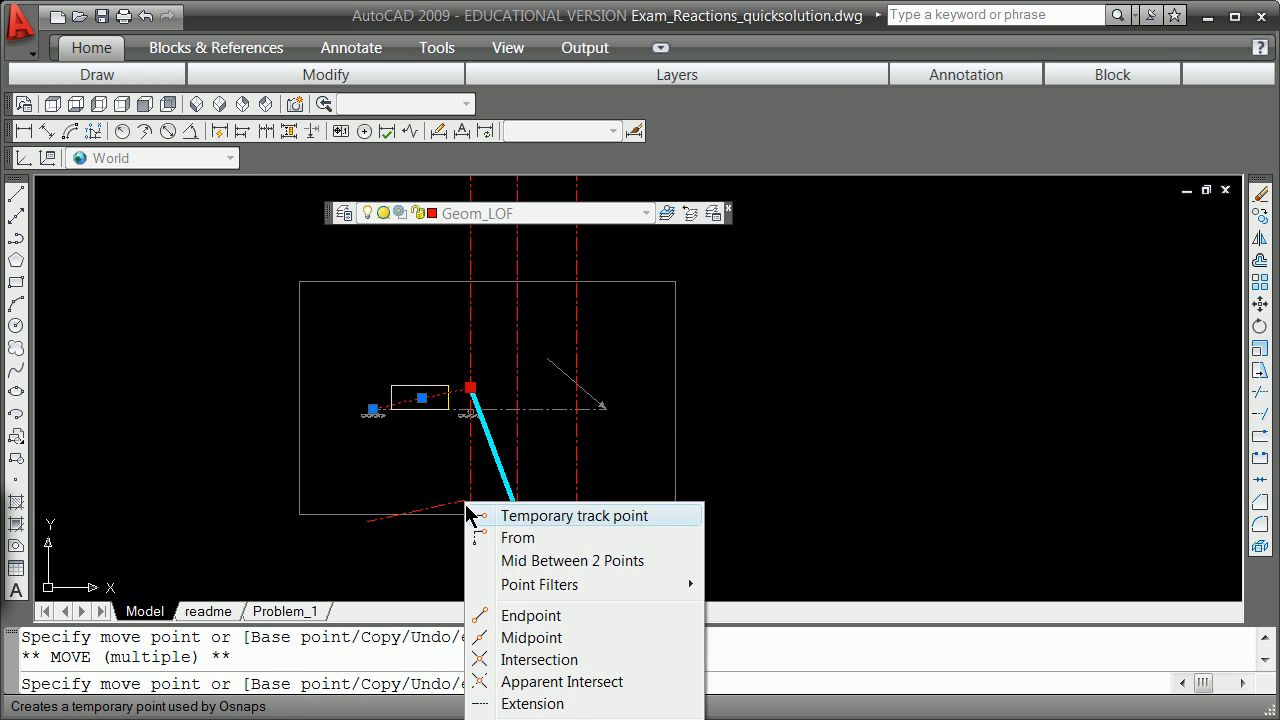
left_click(530, 615)
left_click(535, 556)
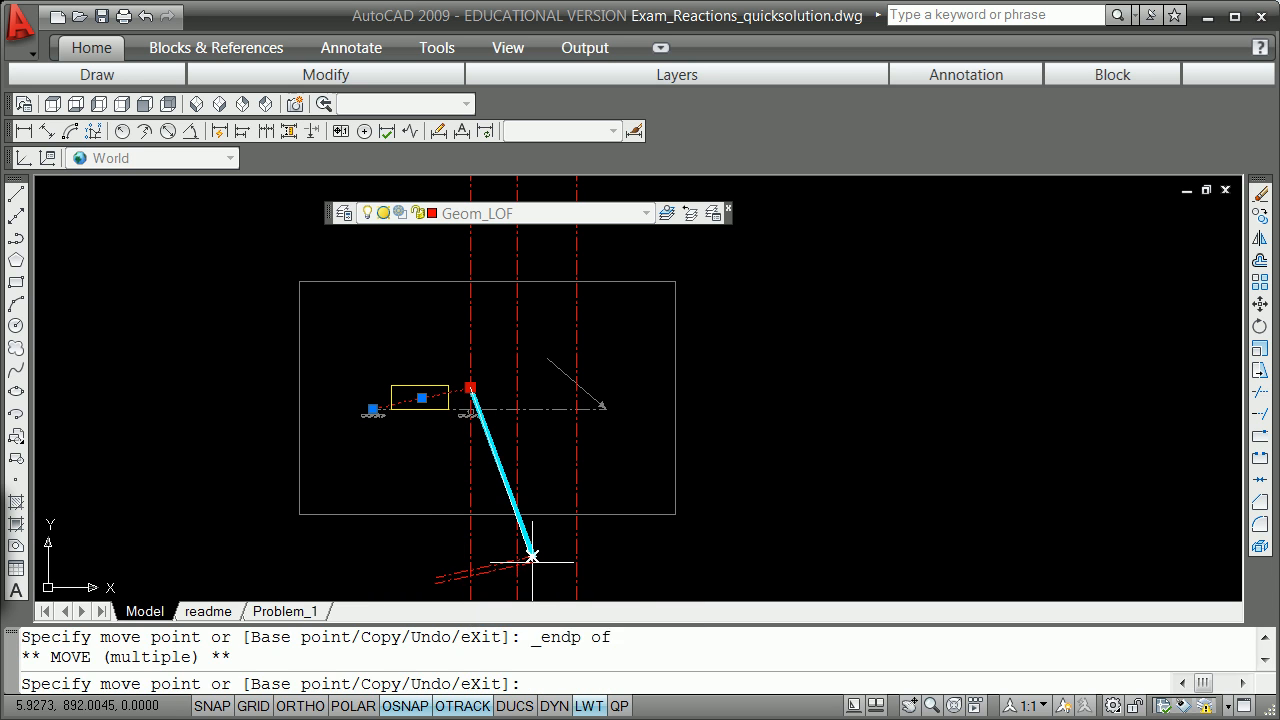
key("Return")
Step: Move the original sloped line at the left support to the Force_Reaction layer
scroll(446, 533, "down", 2)
scroll(465, 564, "up", 4)
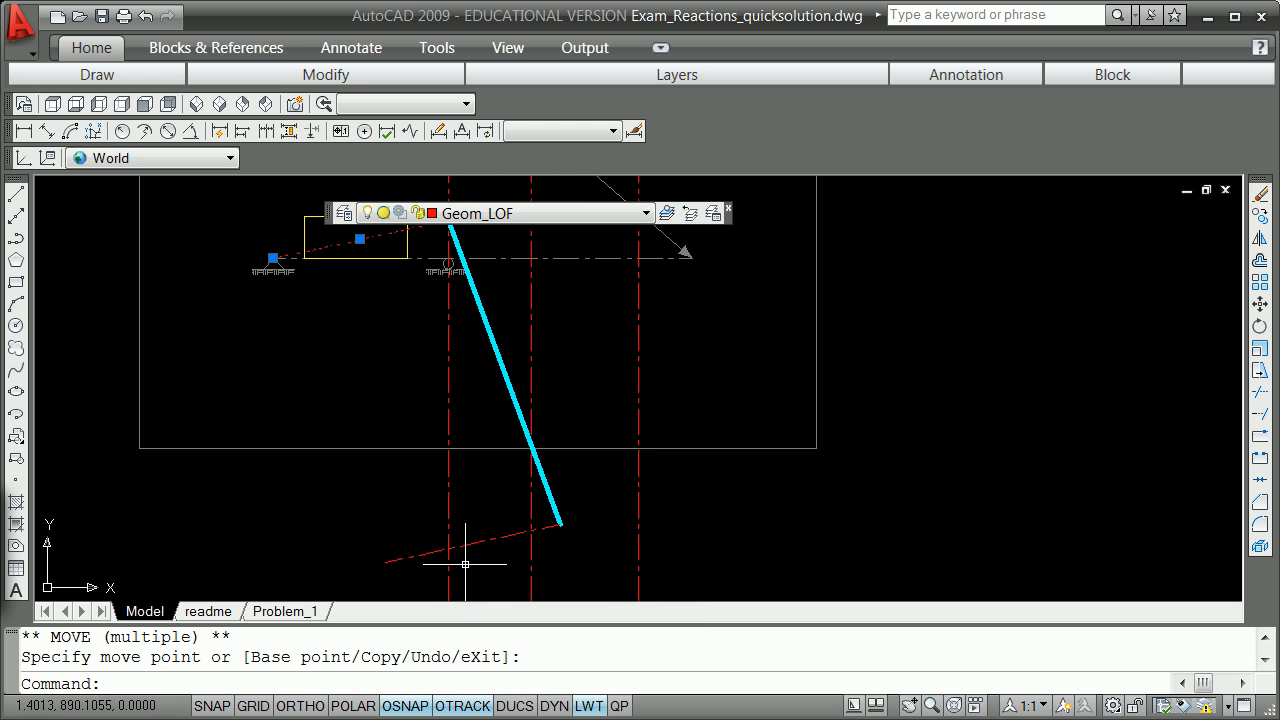
scroll(464, 560, "down", 2)
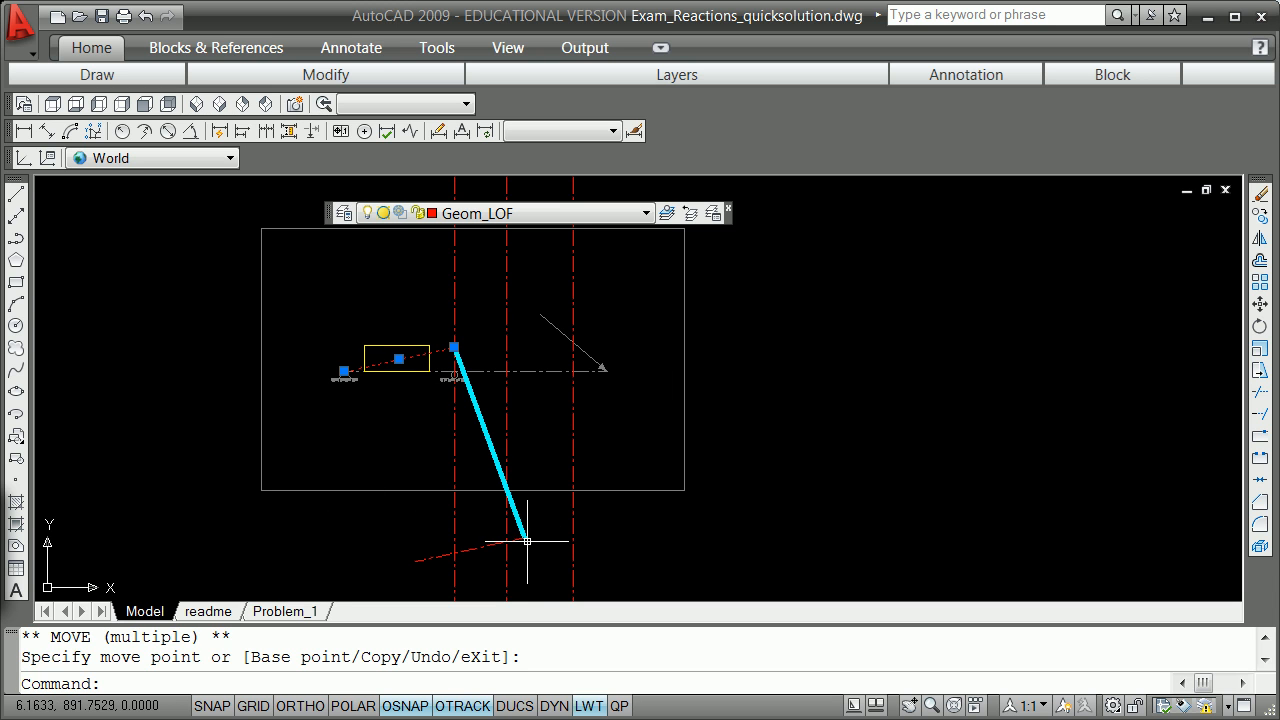
left_click(647, 212)
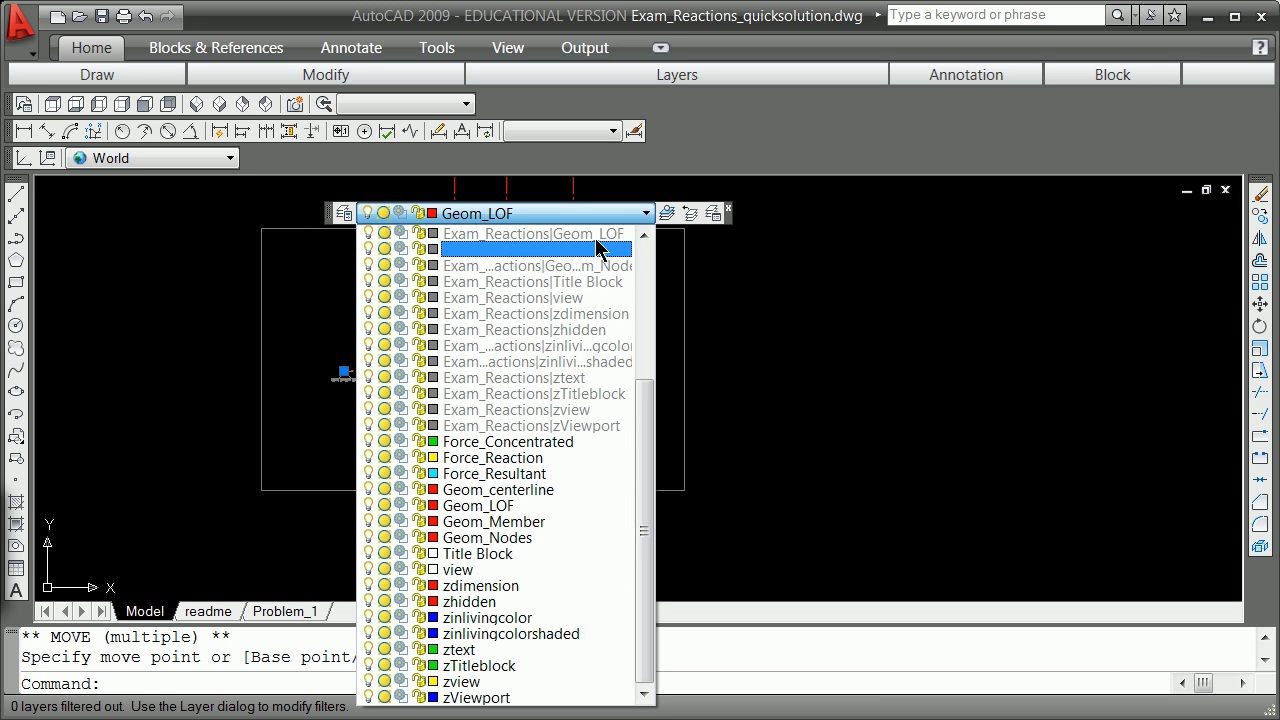
left_click(519, 458)
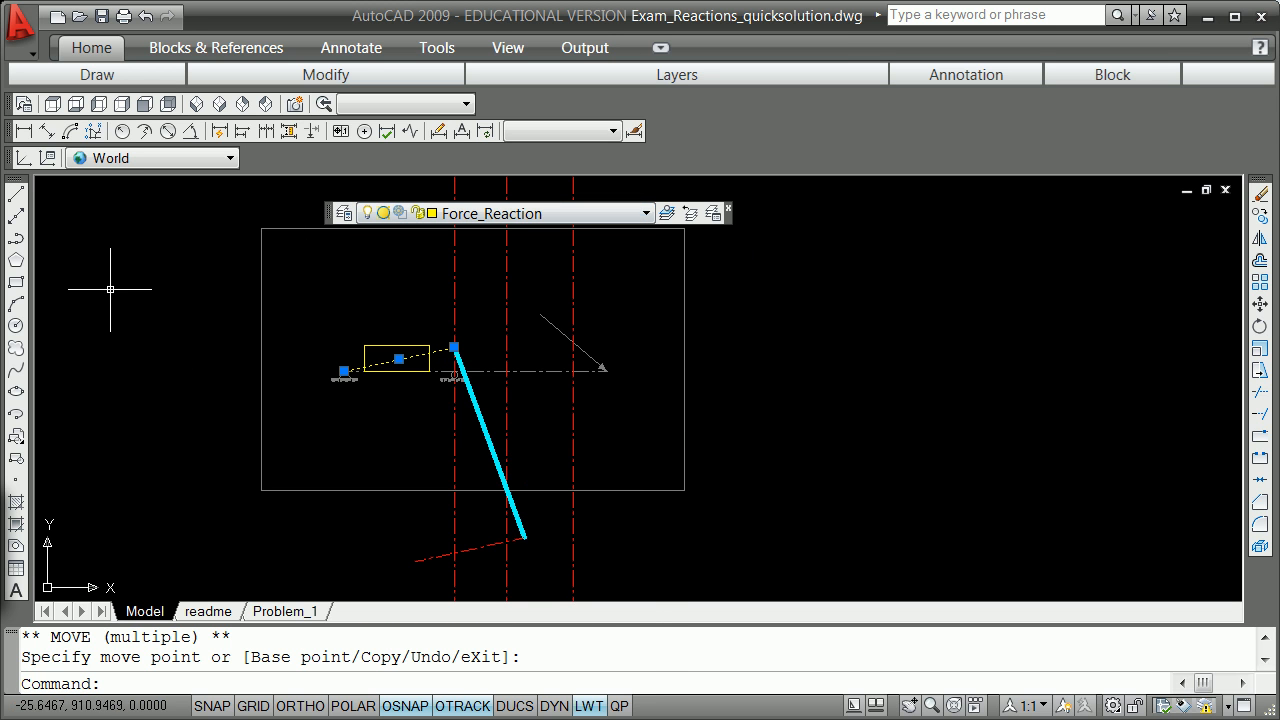
Step: Draw connected lines from the resultant's lower end to the copied line's intersection with the leftmost vertical line, and up to the resultant's upper end
left_click(16, 193)
right_click(685, 477, "shift")
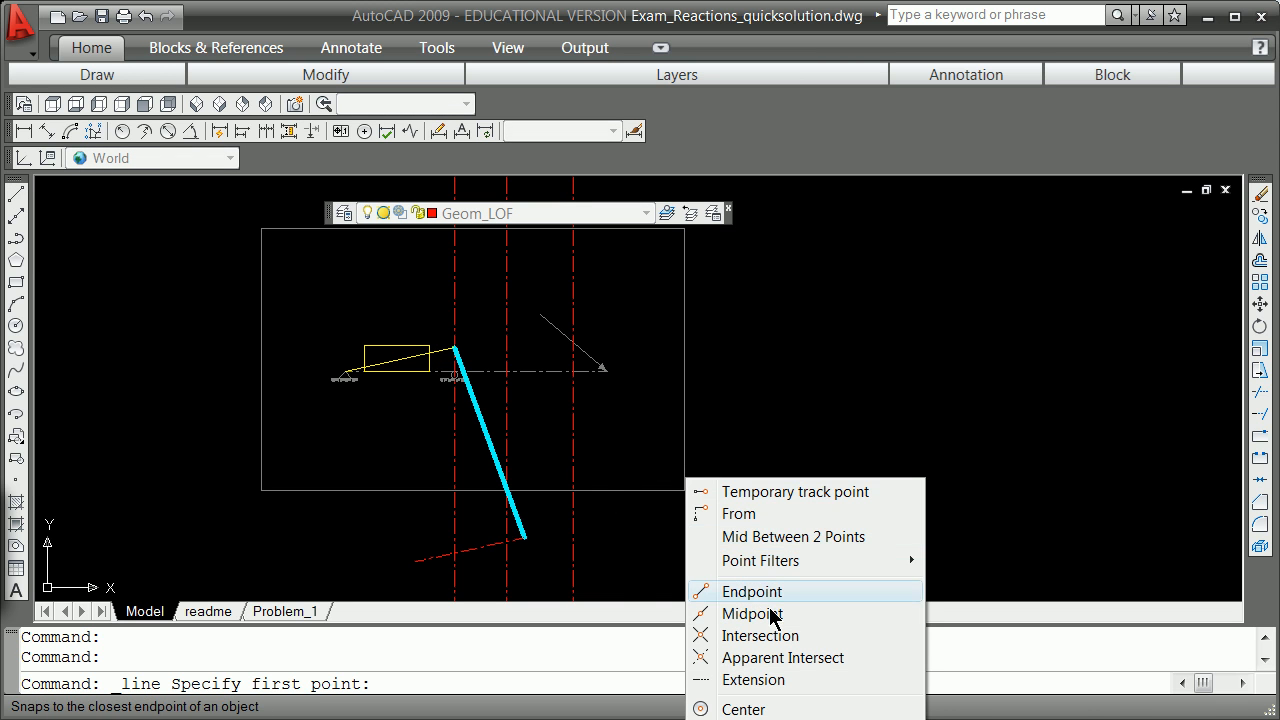
left_click(752, 591)
left_click(524, 538)
right_click(455, 570, "shift")
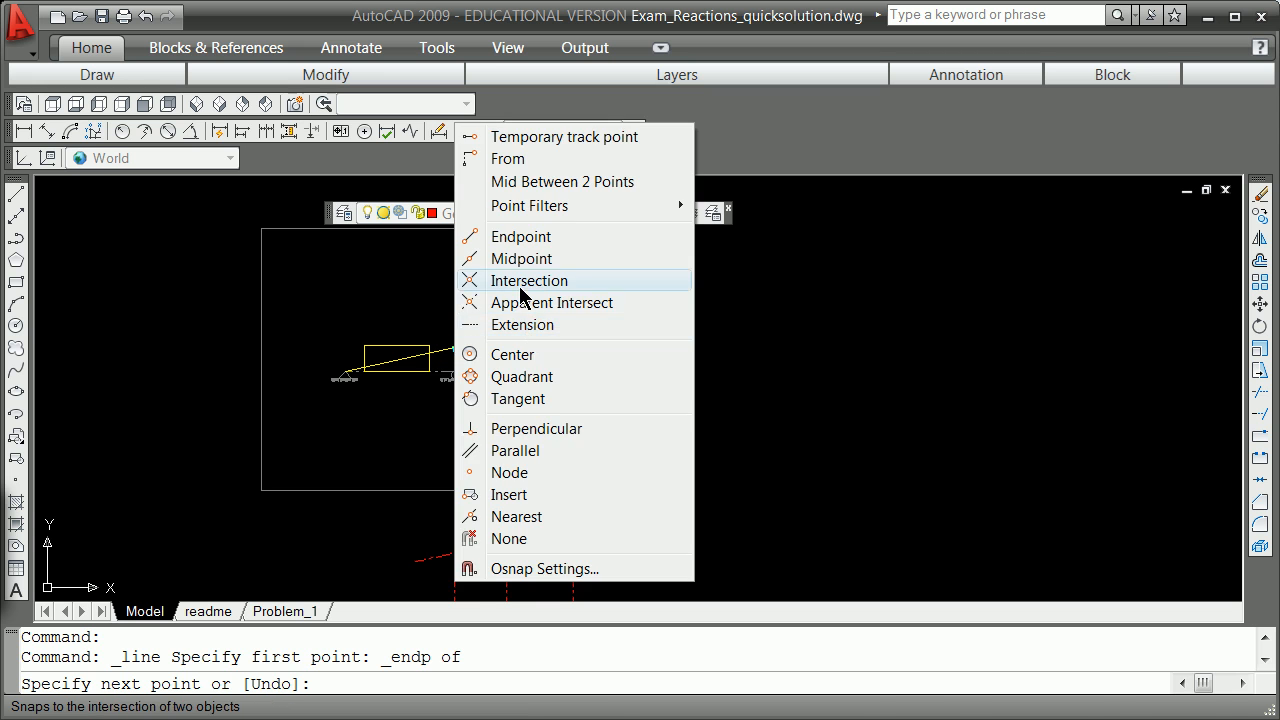
left_click(525, 283)
left_click(455, 552)
right_click(436, 446, "shift")
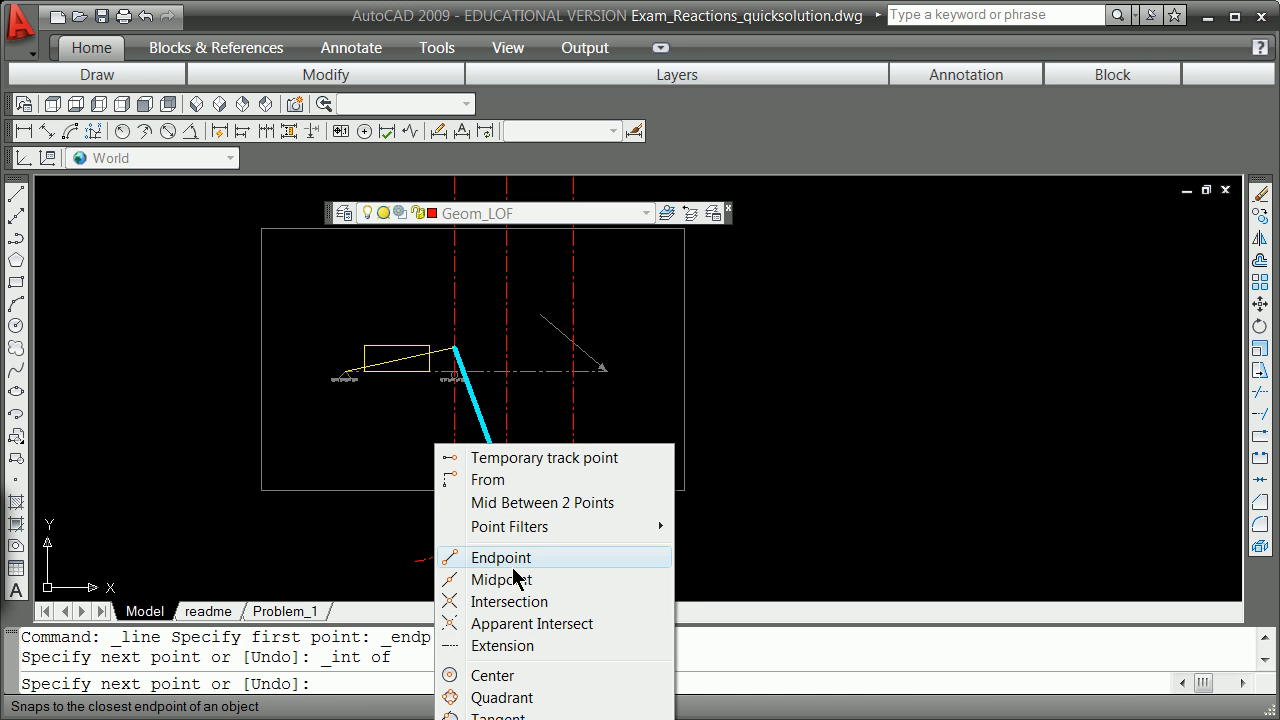
left_click(509, 601)
scroll(435, 368, "up", 4)
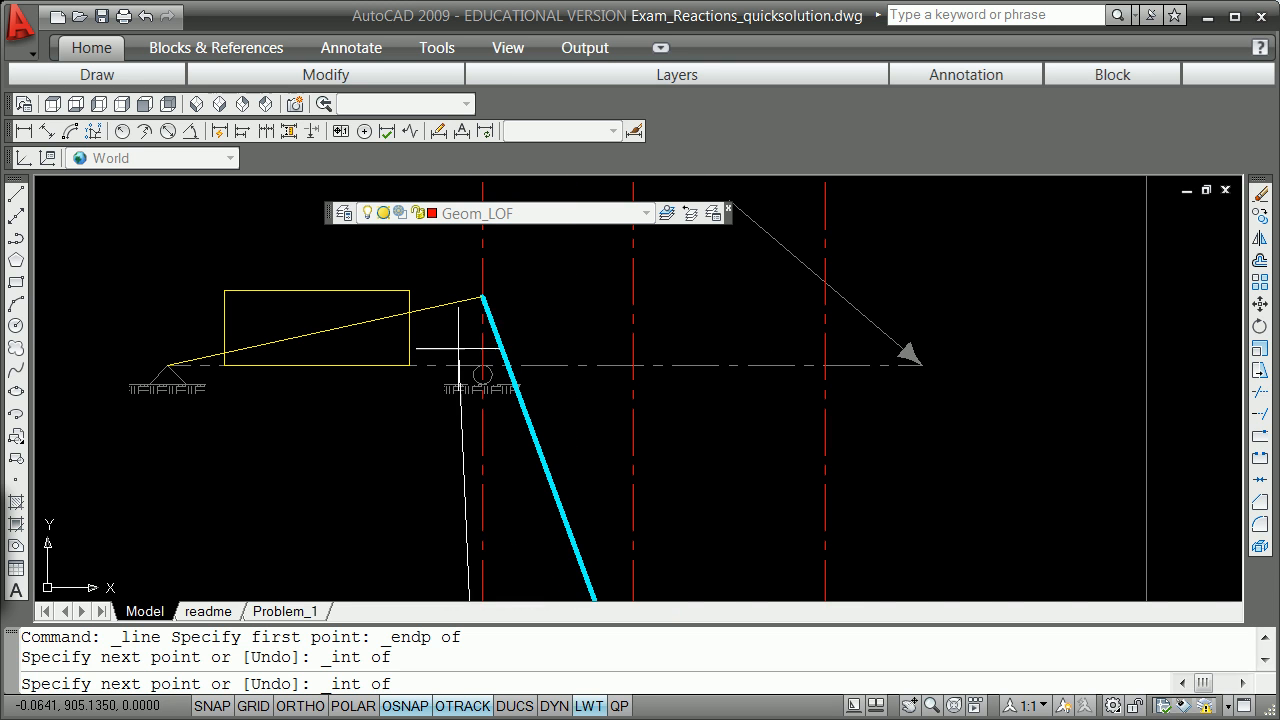
left_click(483, 297)
key("Return")
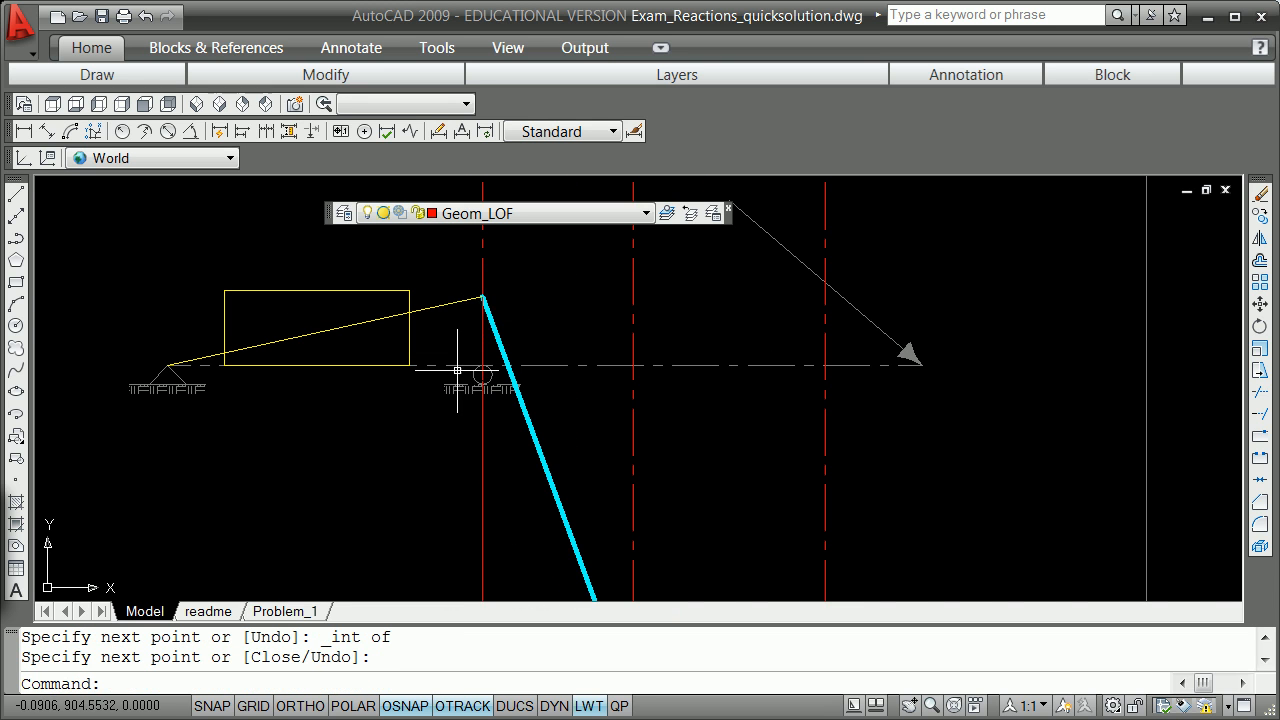
Step: Move the two new closing segments of the force triangle to the Force_Reaction layer and clear the selection
scroll(491, 507, "down", 4)
left_click(485, 504)
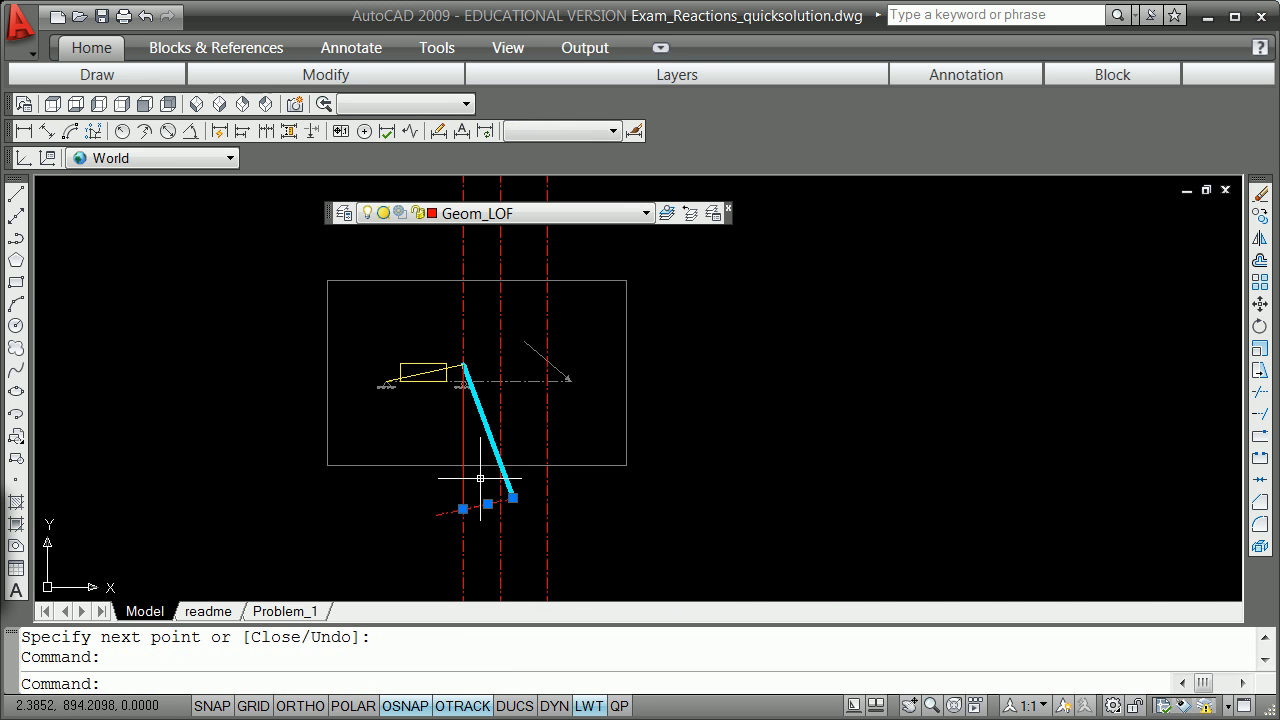
left_click(461, 450)
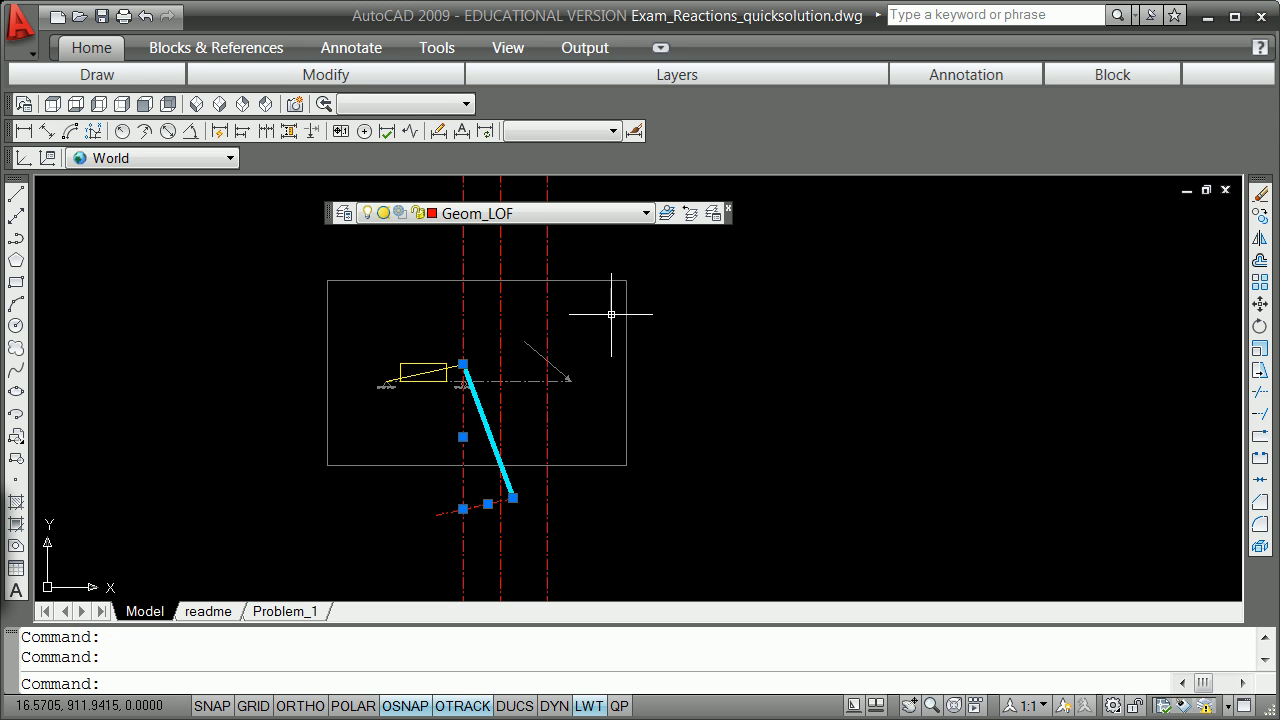
left_click(646, 213)
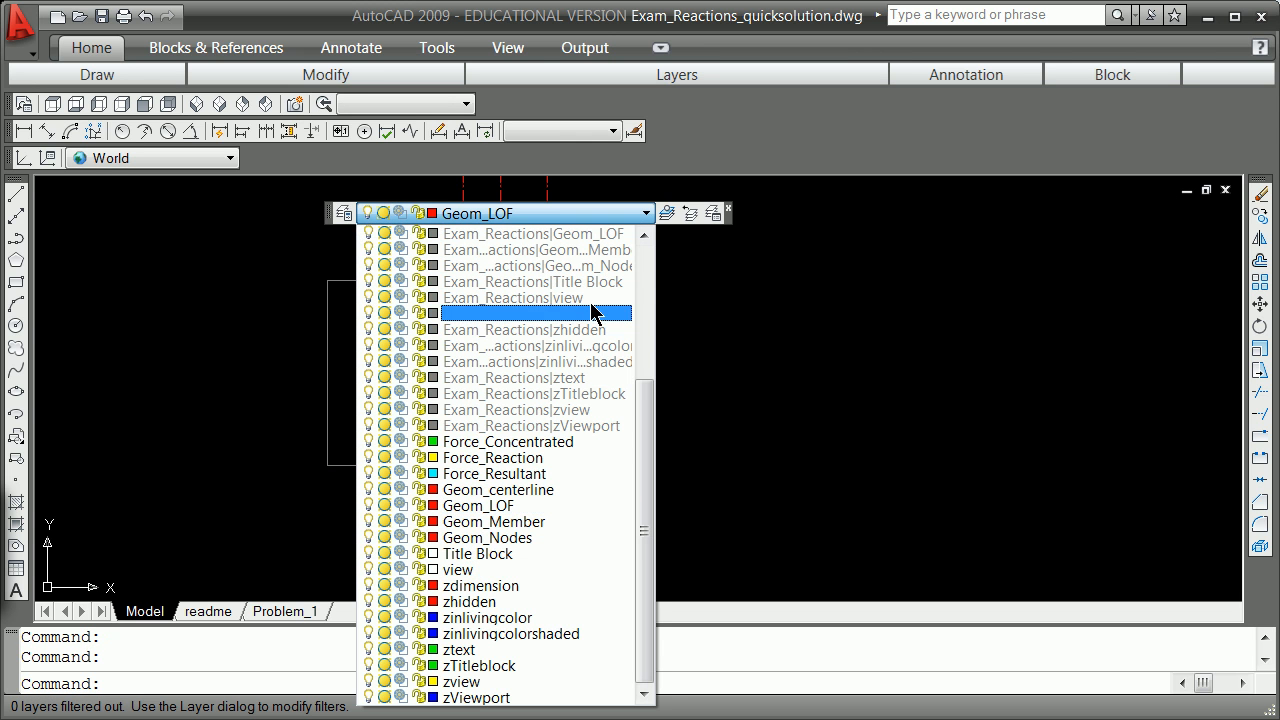
left_click(533, 458)
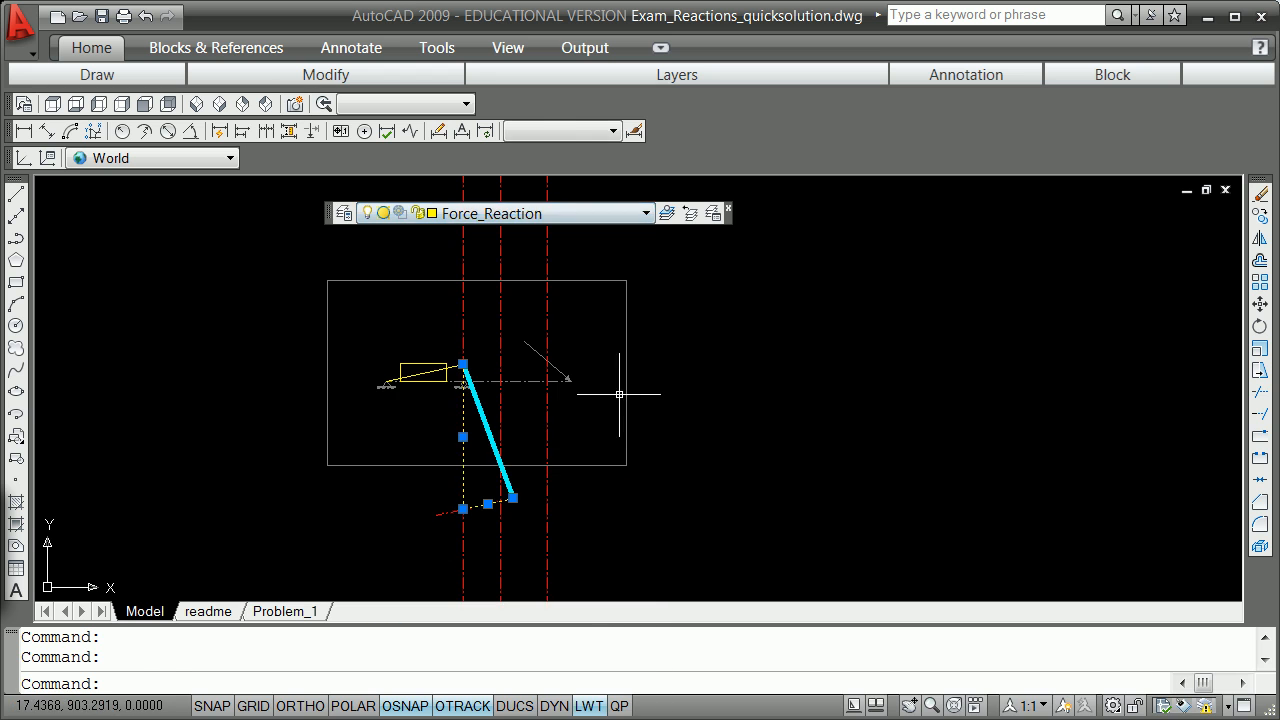
key("Escape")
key("Escape")
scroll(522, 476, "up", 4)
scroll(506, 503, "down", 4)
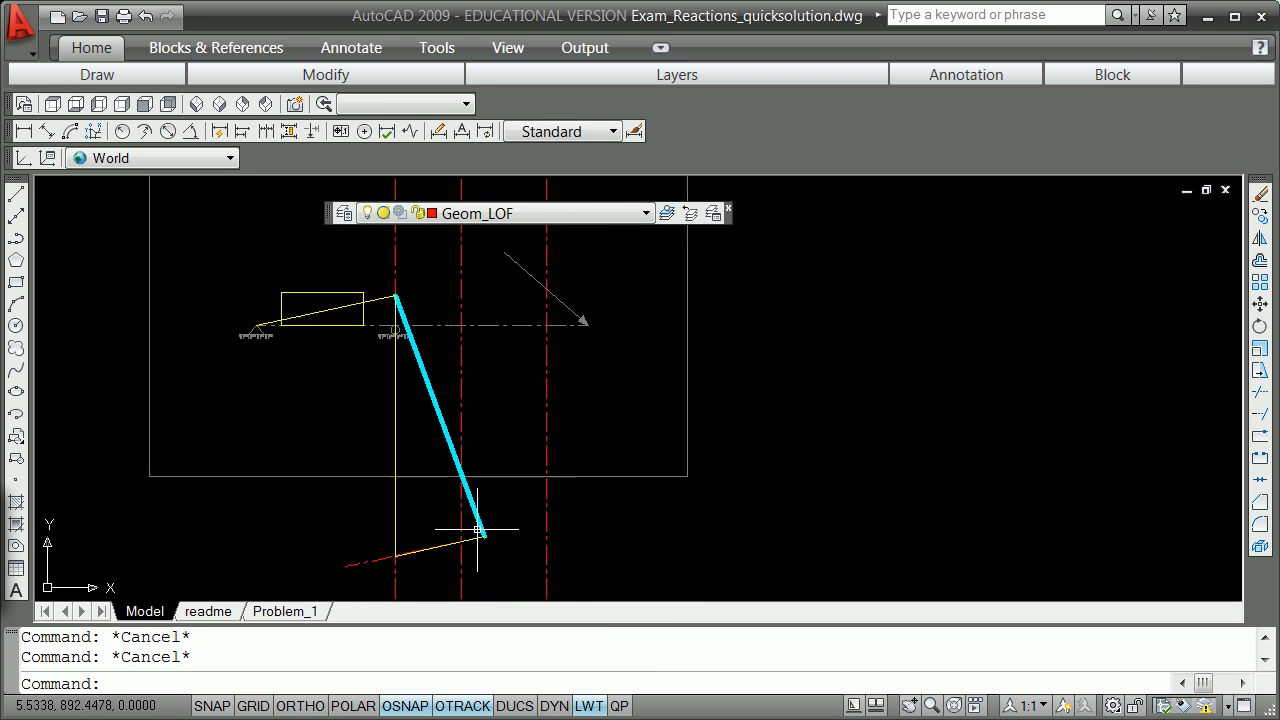
left_click(452, 543)
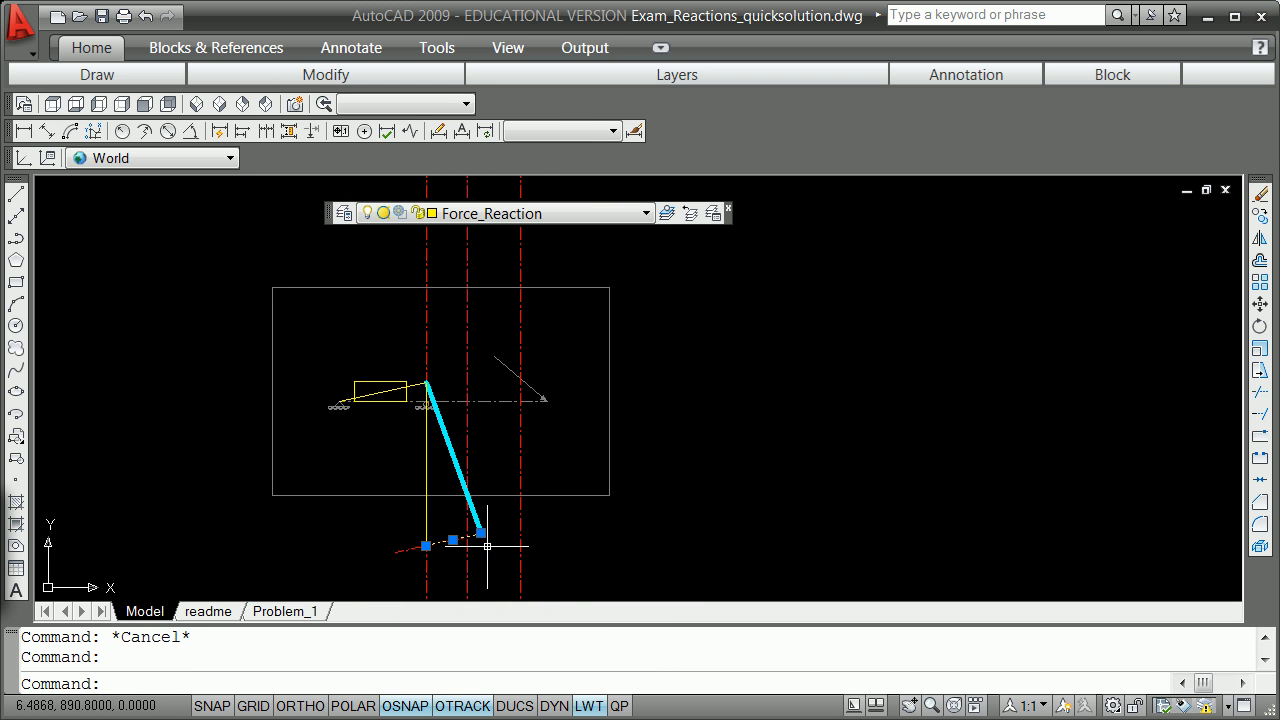
left_click(481, 533)
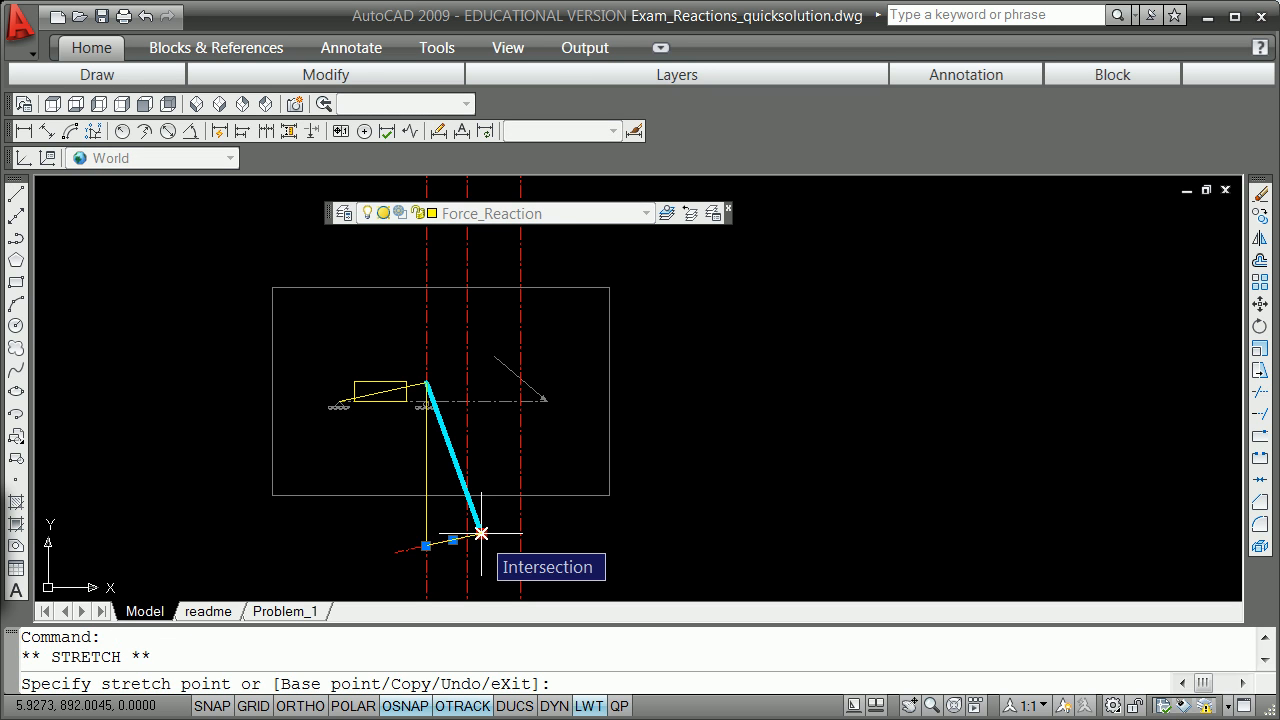
key("Escape")
key("Escape")
Step: Copy the sloped closing segment of the force triangle so that its upper end lands on the left support's apex
left_click(458, 539)
left_click(481, 533)
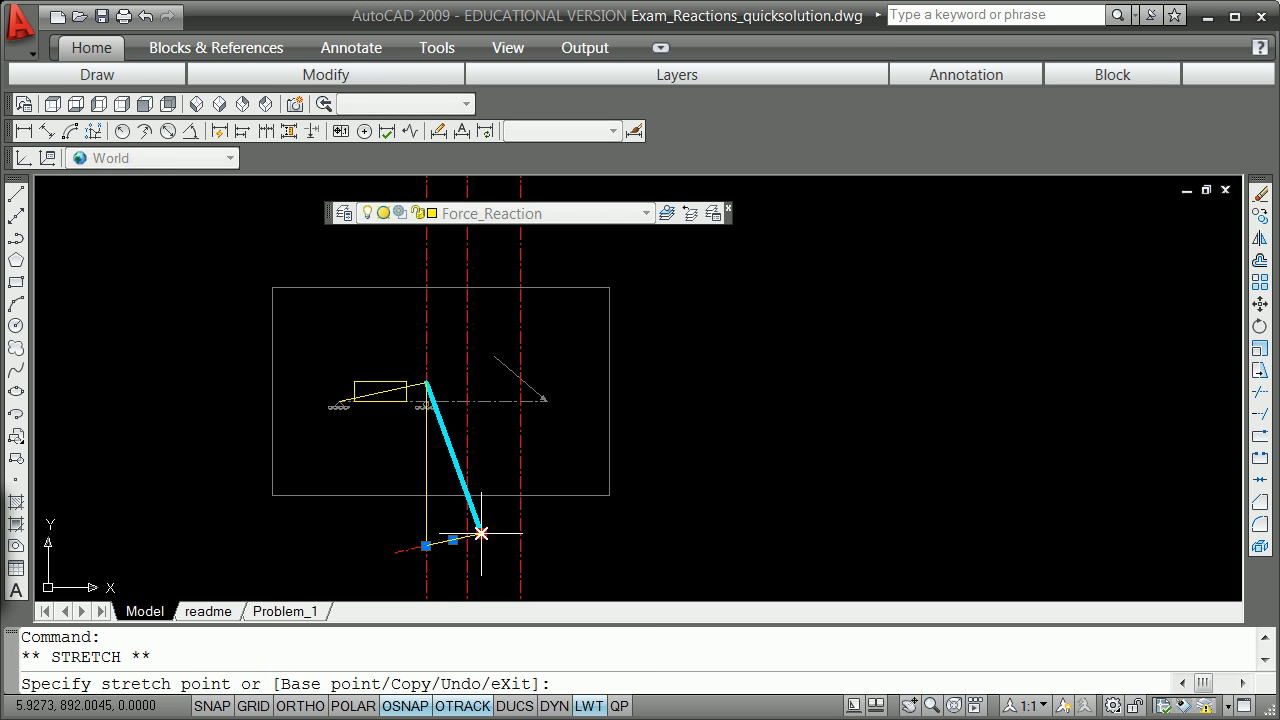
key("space")
type("c")
key("Return")
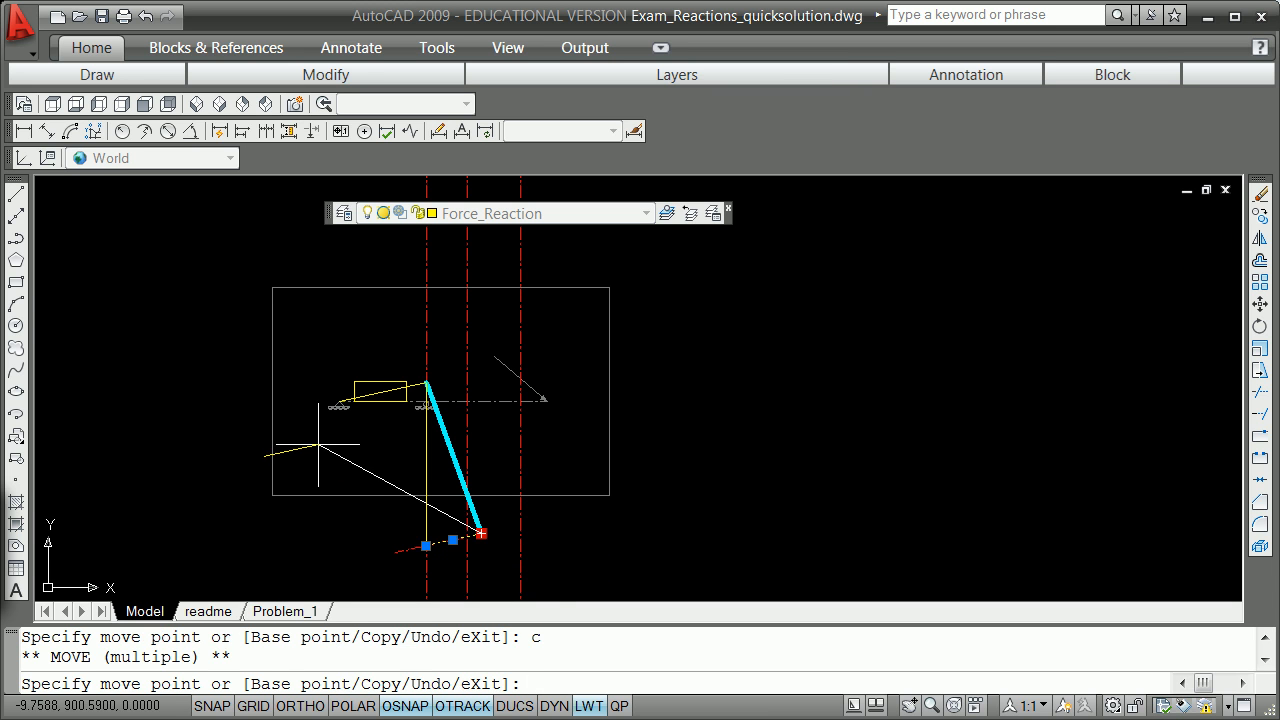
right_click(326, 446, "shift")
left_click(392, 557)
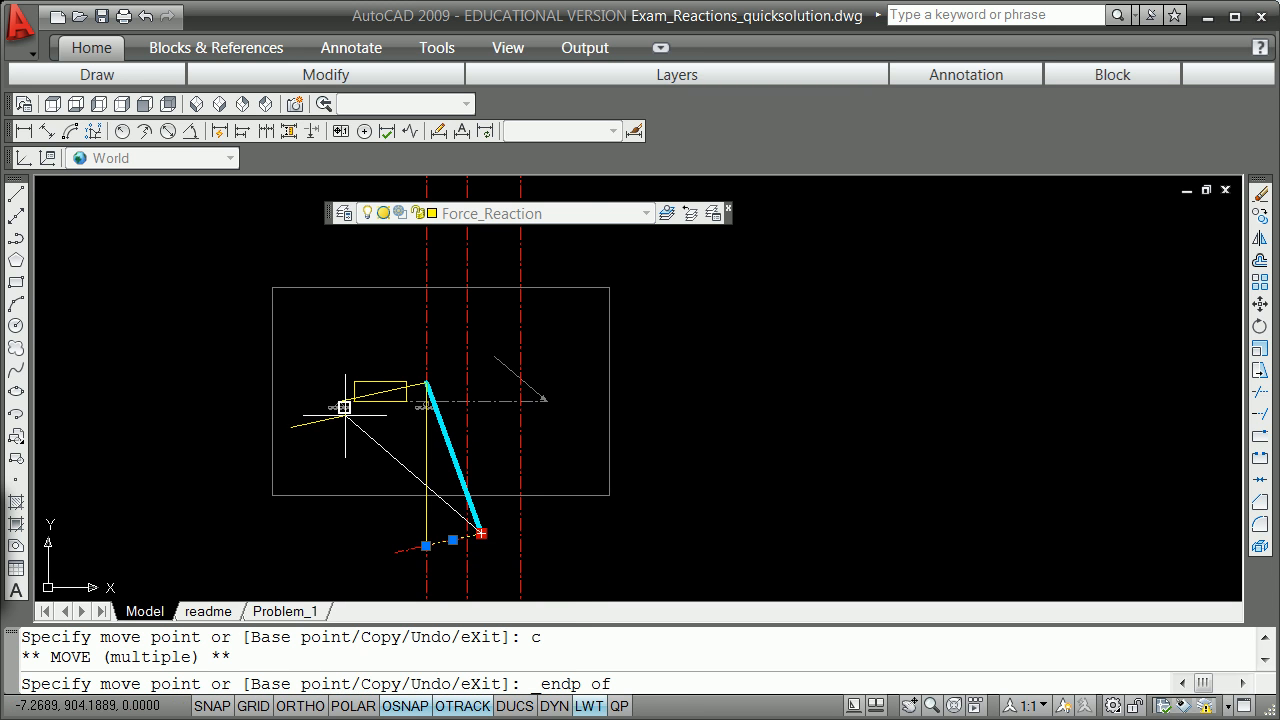
scroll(343, 403, "up", 3)
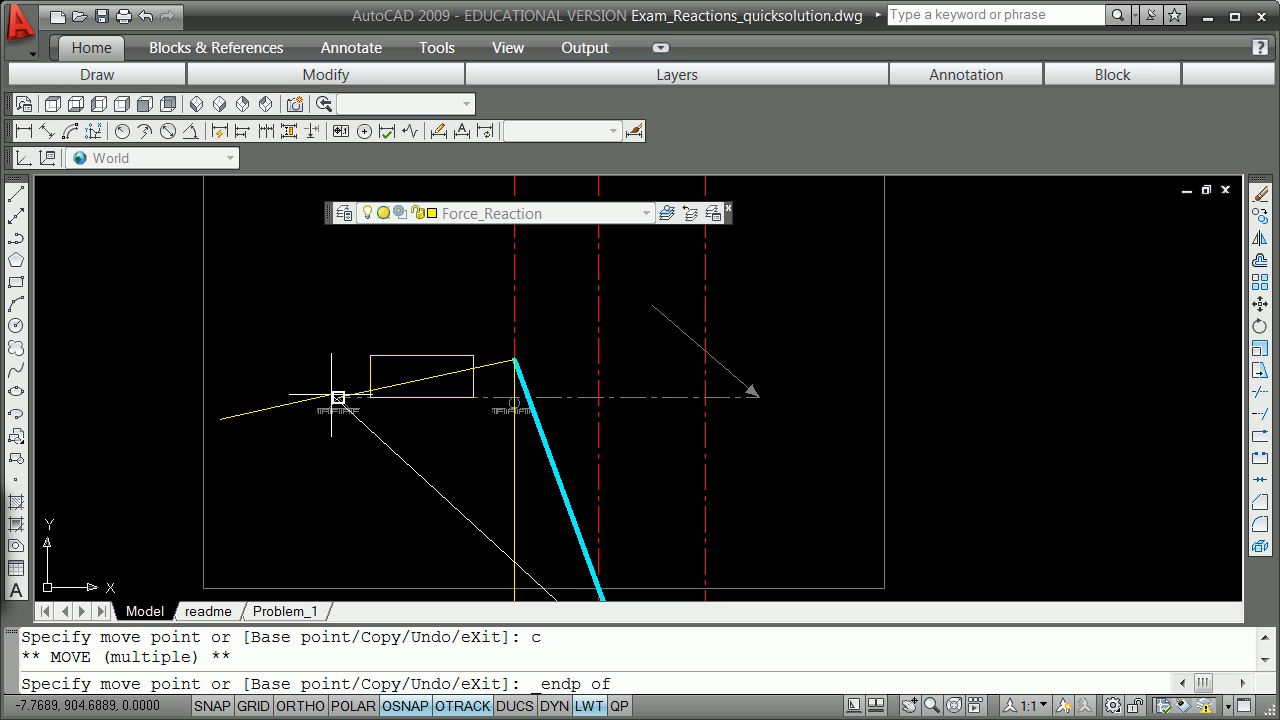
left_click(338, 397)
key("Return")
key("Return")
scroll(444, 471, "down", 2)
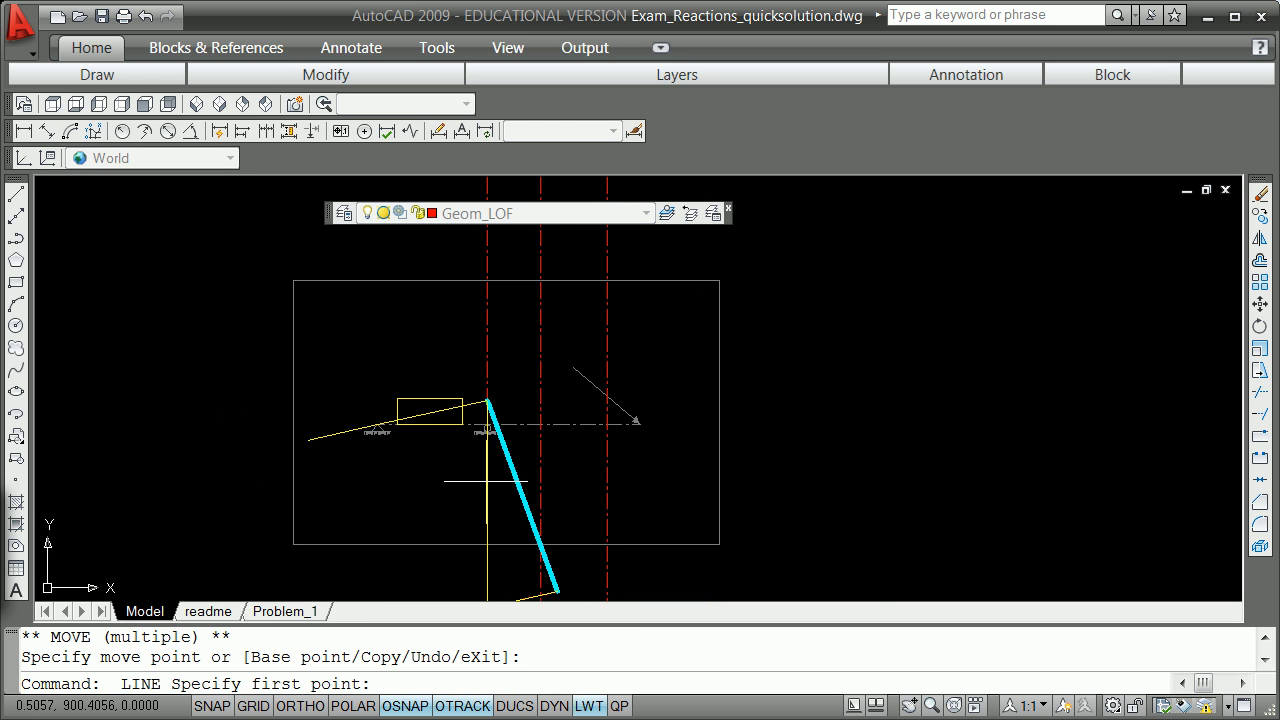
key("Escape")
Step: Copy the vertical closing segment so that its lower end lands on the top quadrant of the right support's roller
scroll(484, 483, "down", 1)
left_click(487, 499)
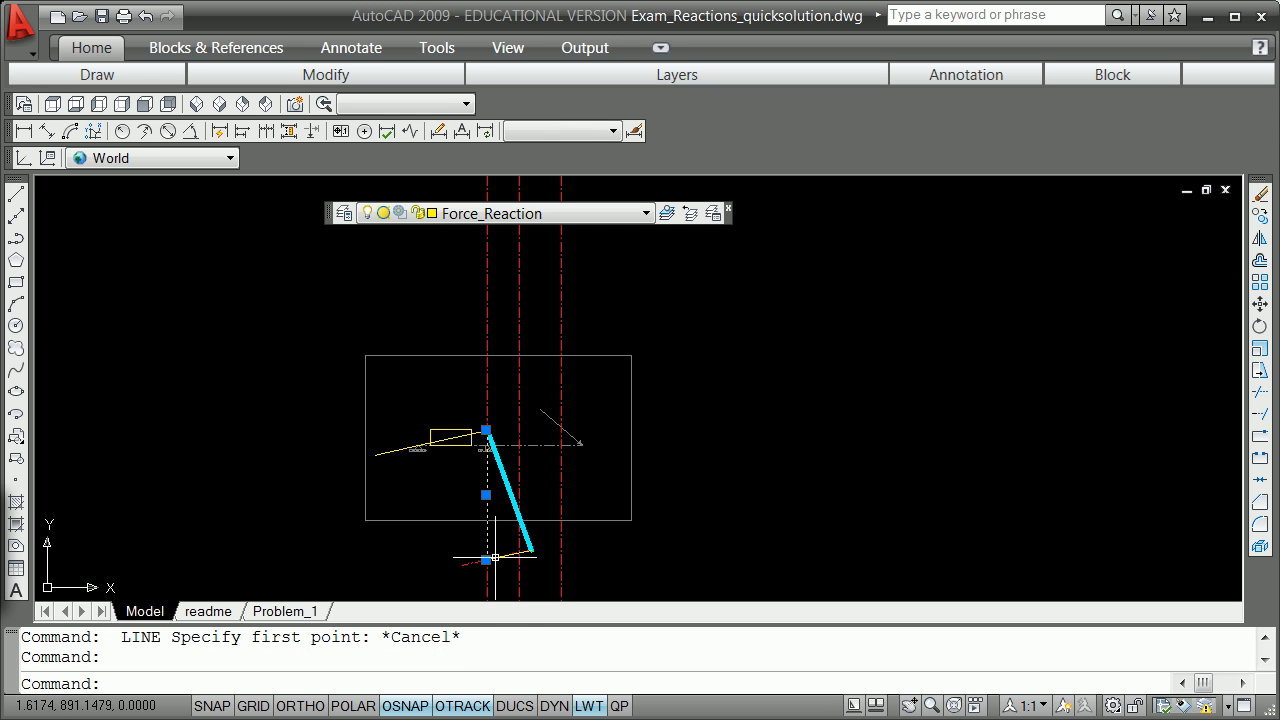
left_click(486, 560)
key("space")
type("c")
key("Return")
scroll(478, 445, "up", 6)
right_click(530, 455, "shift")
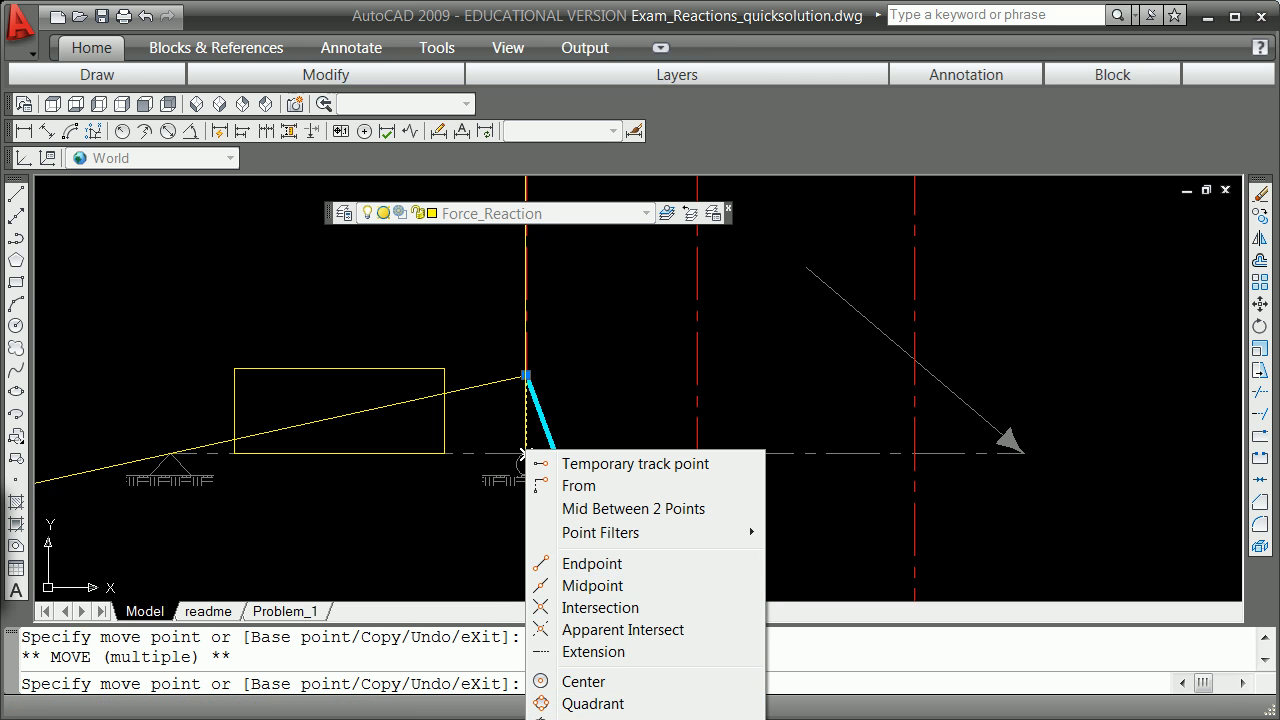
left_click(594, 705)
left_click(527, 468)
key("Return")
key("Return")
scroll(452, 486, "down", 1)
type("ecify first point:")
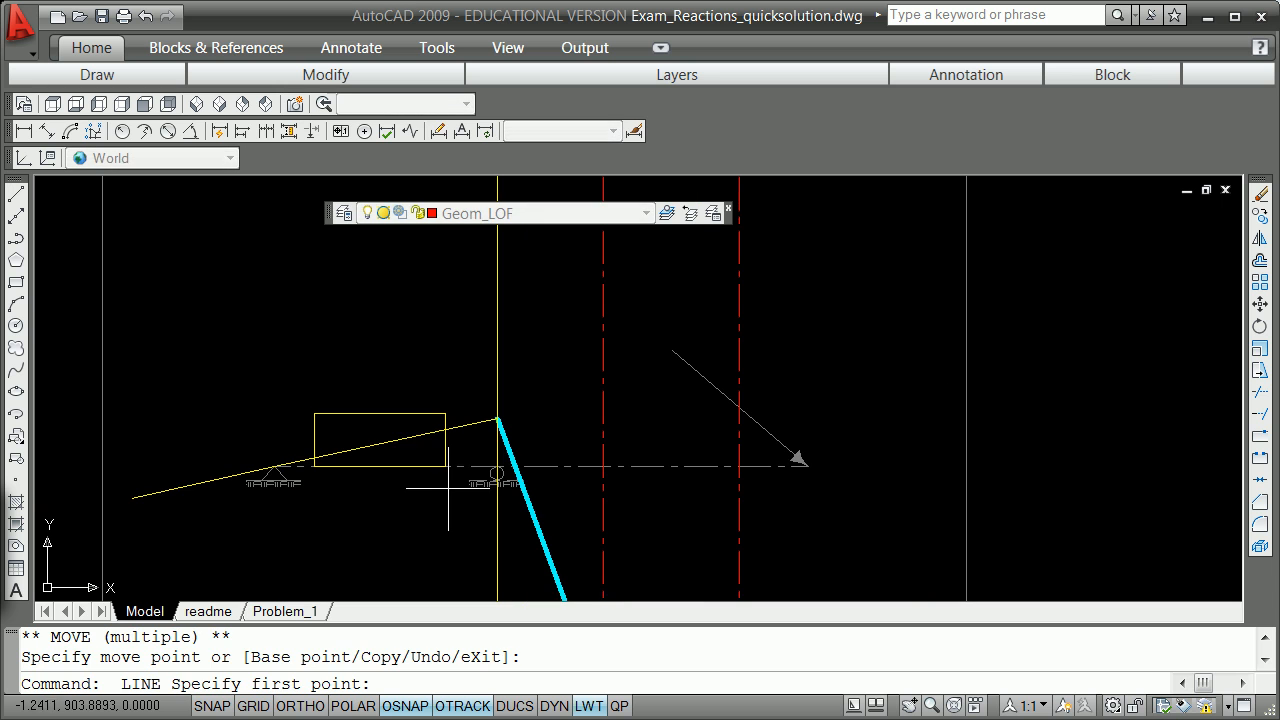
key("Return")
key("Escape")
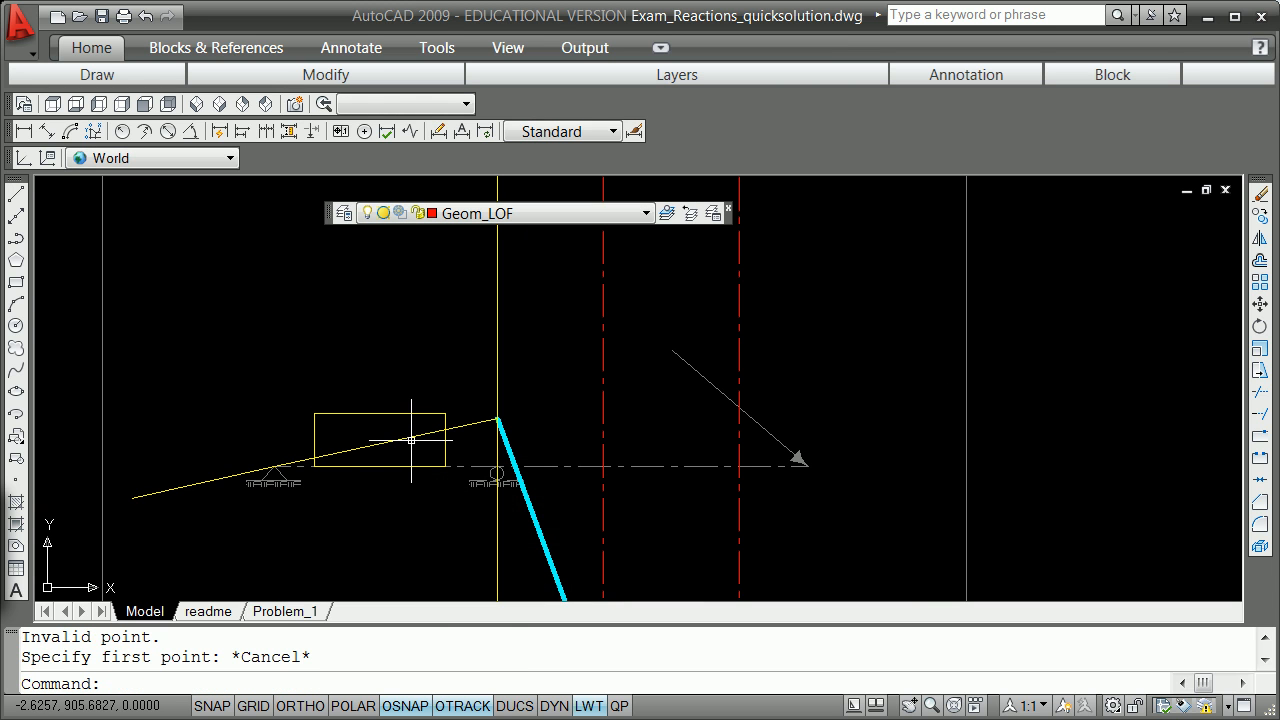
Step: Erase the yellow sloped line between the left support and the resultant's upper end, and the yellow rectangle over the distributed load
type("e")
key("Return")
left_click(411, 439)
key("Return")
type("e")
key("Return")
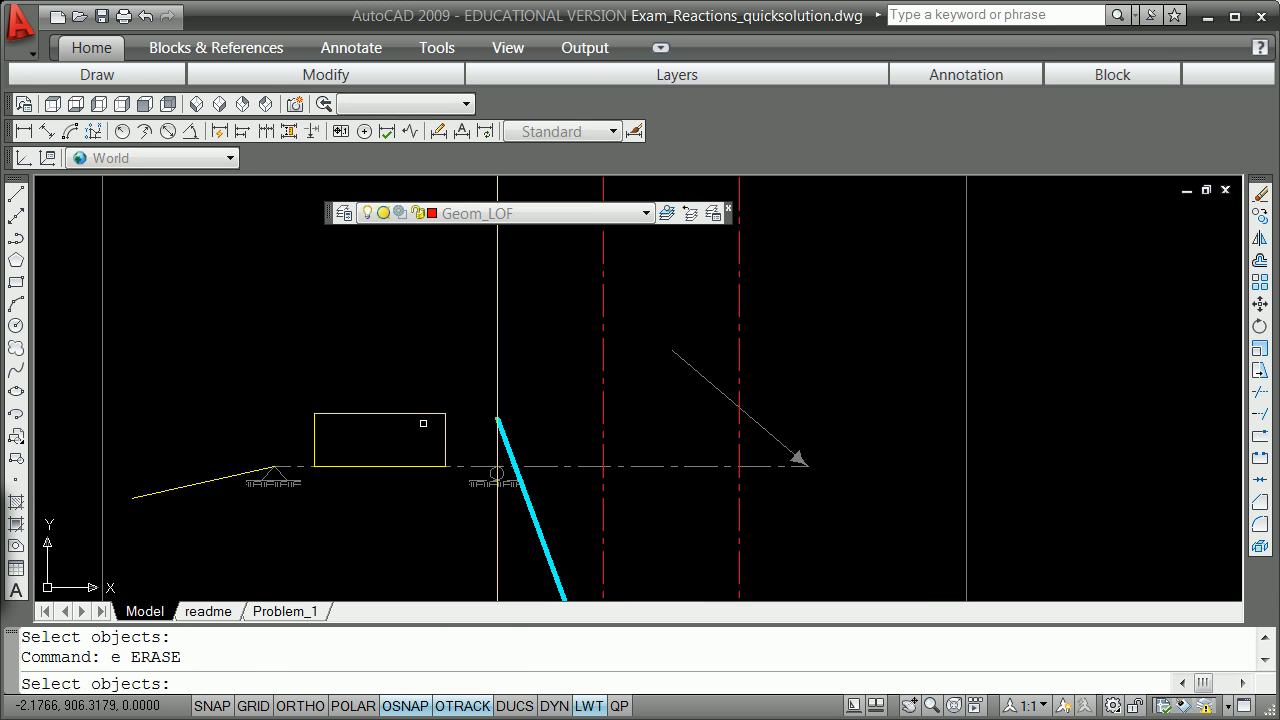
left_click(426, 413)
key("Return")
Step: Erase the cyan resultant and the original vertical closing segment of the force triangle
type("e")
key("Return")
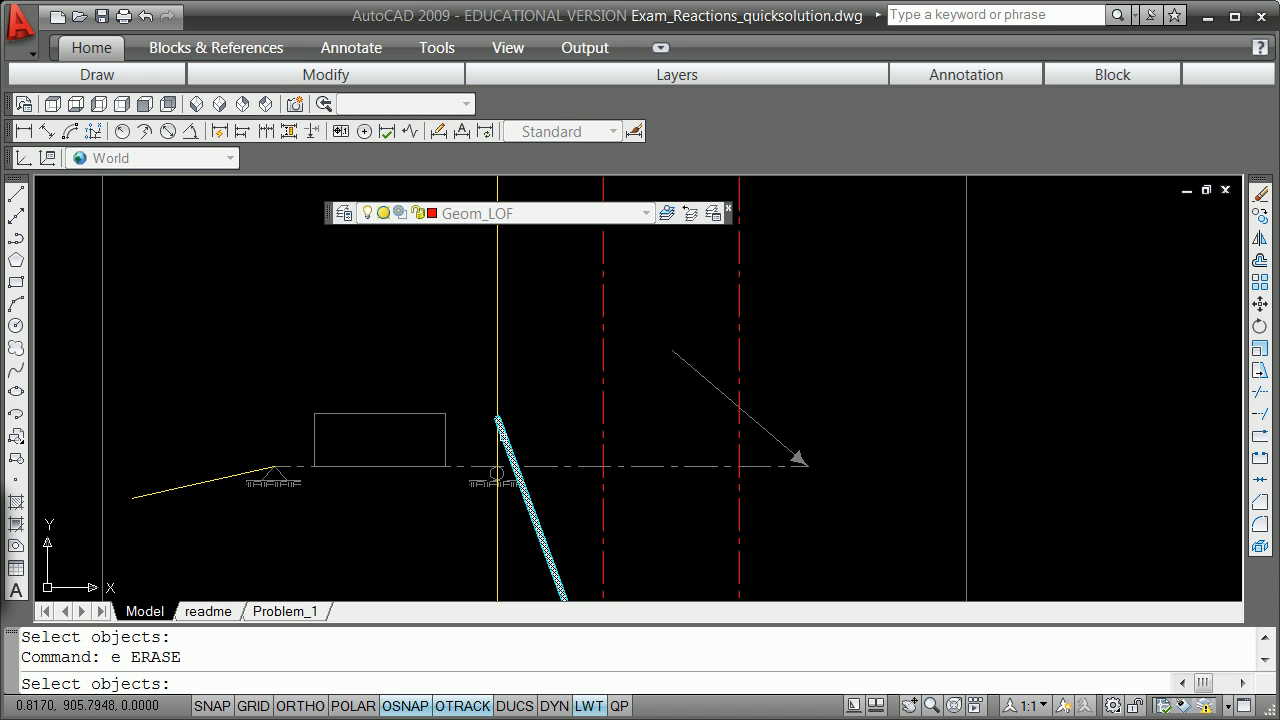
left_click(506, 441)
key("Return")
type("e")
key("Return")
left_click(512, 452)
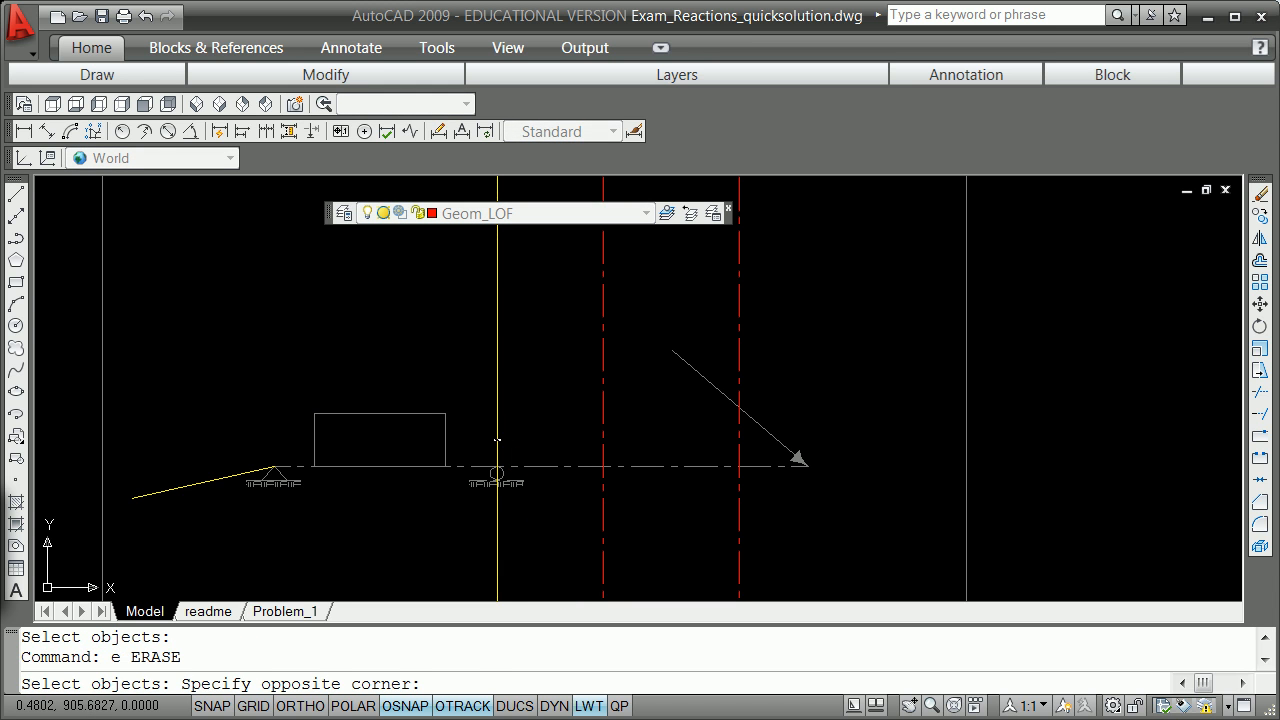
left_click(492, 440)
key("Escape")
type("e")
key("Return")
left_click(497, 514)
key("Return")
Step: Erase the three red vertical lines of action
scroll(525, 426, "down", 5)
type("e")
key("Return")
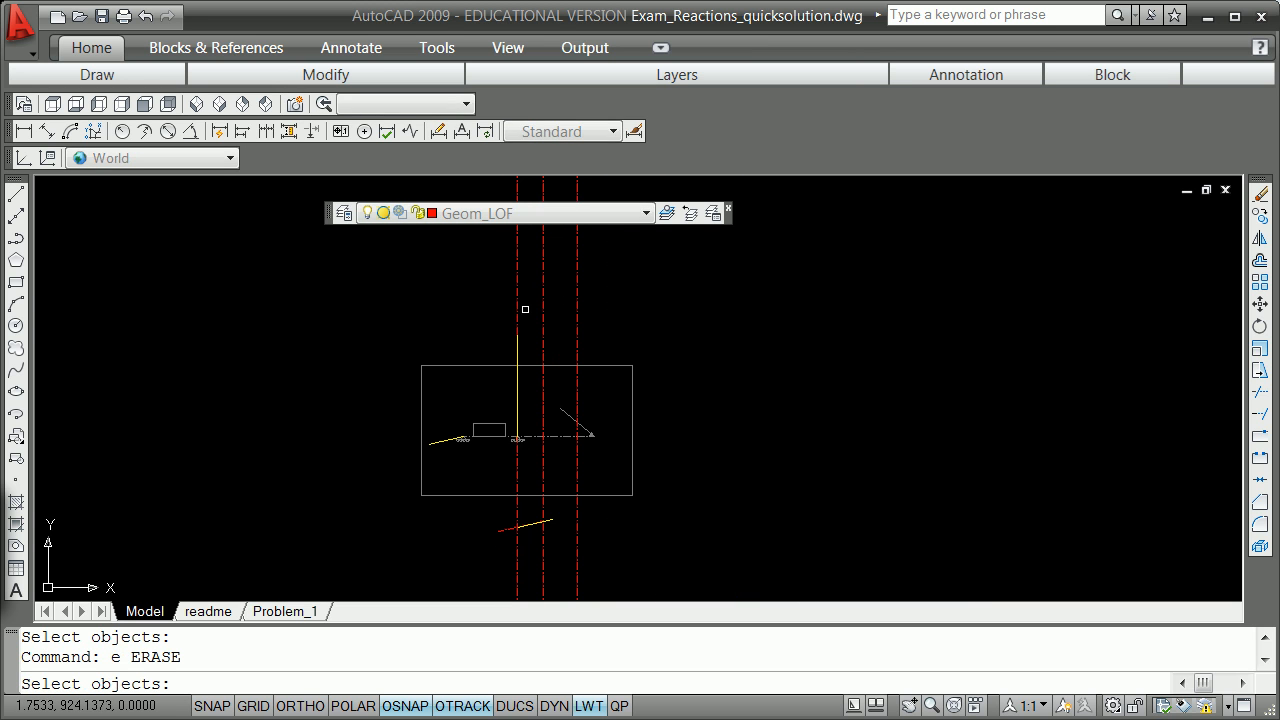
left_click(517, 293)
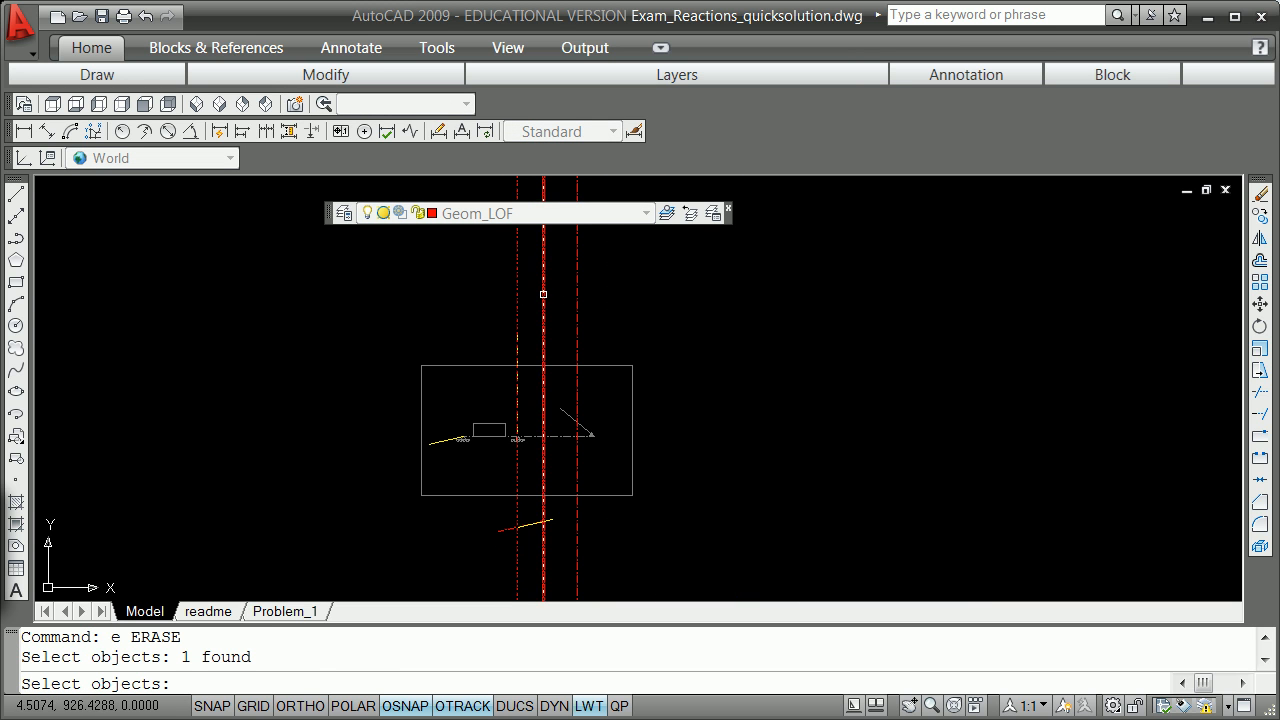
left_click(543, 295)
left_click(578, 295)
key("Return")
Step: Erase the leftover sloped line of action and the original sloped closing segment below the problem frame
scroll(520, 420, "up", 5)
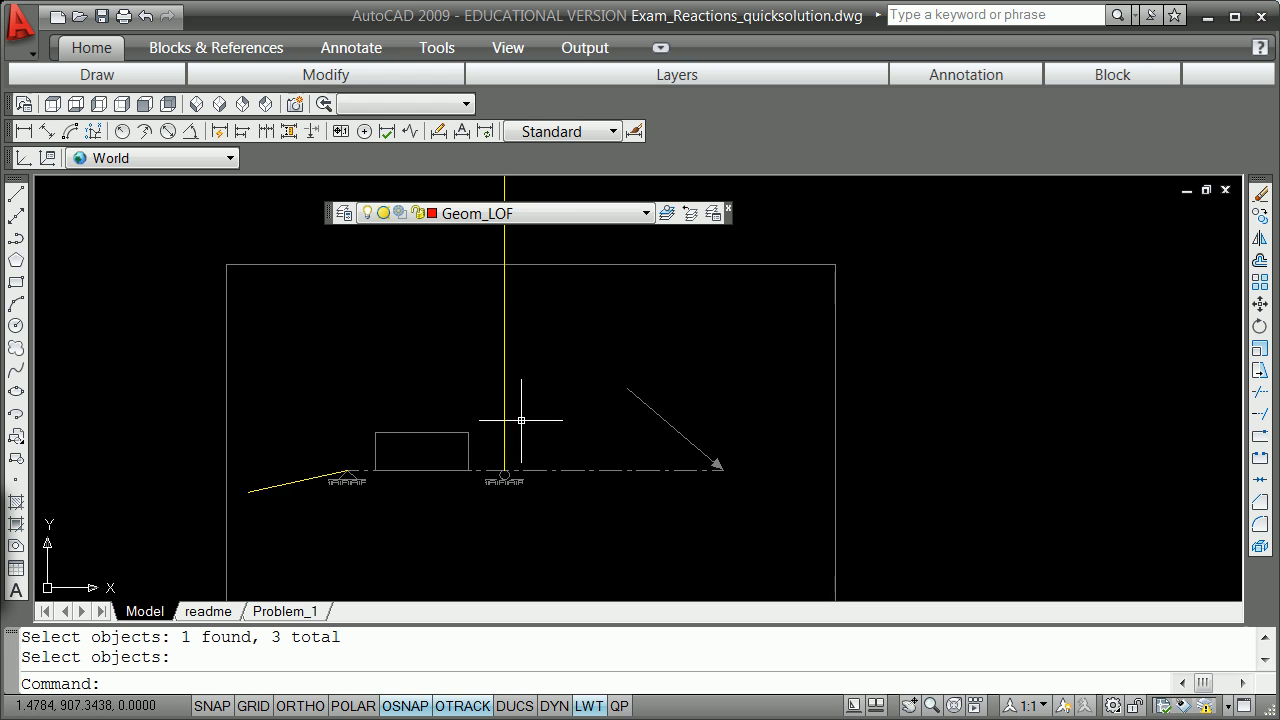
scroll(408, 490, "down", 2)
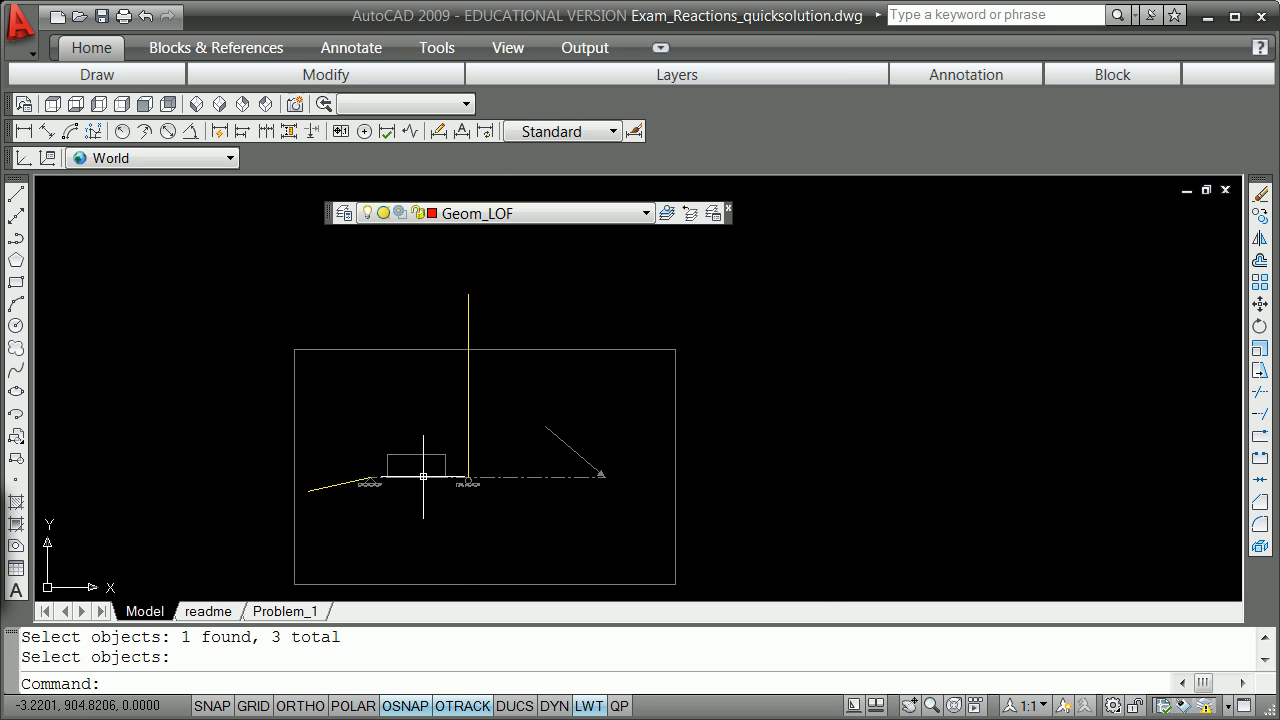
scroll(425, 479, "down", 3)
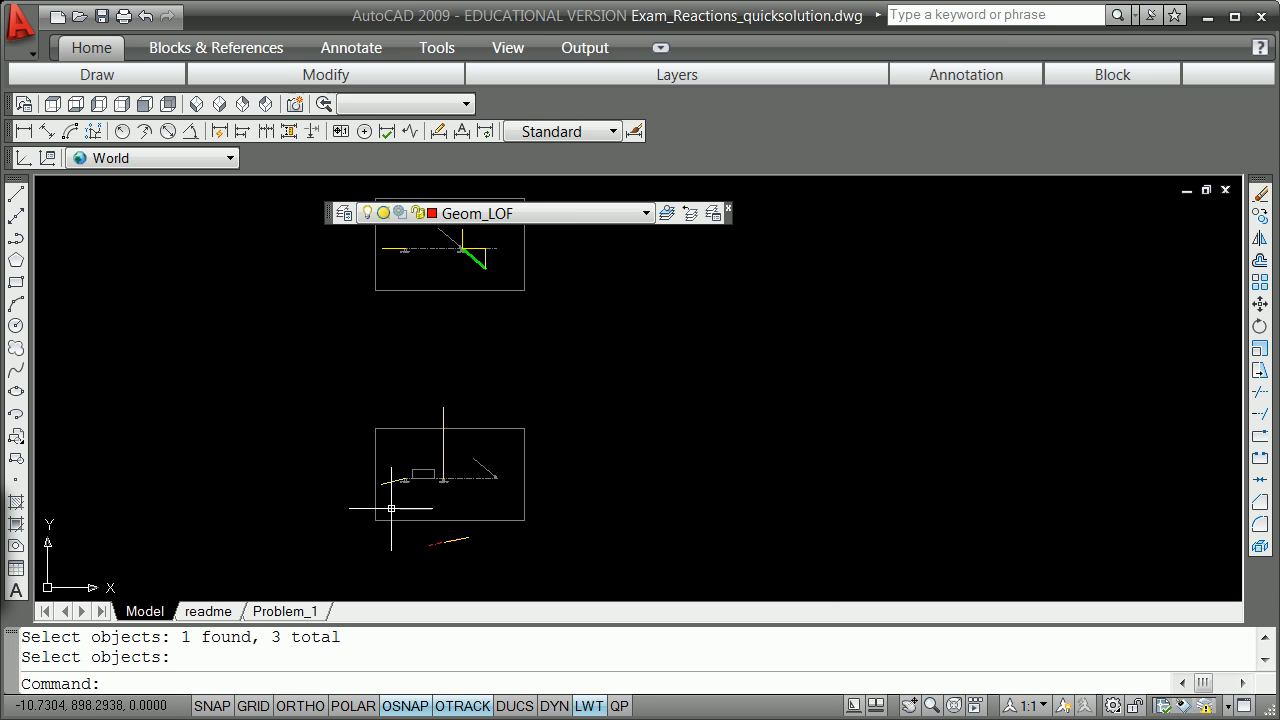
scroll(391, 508, "up", 3)
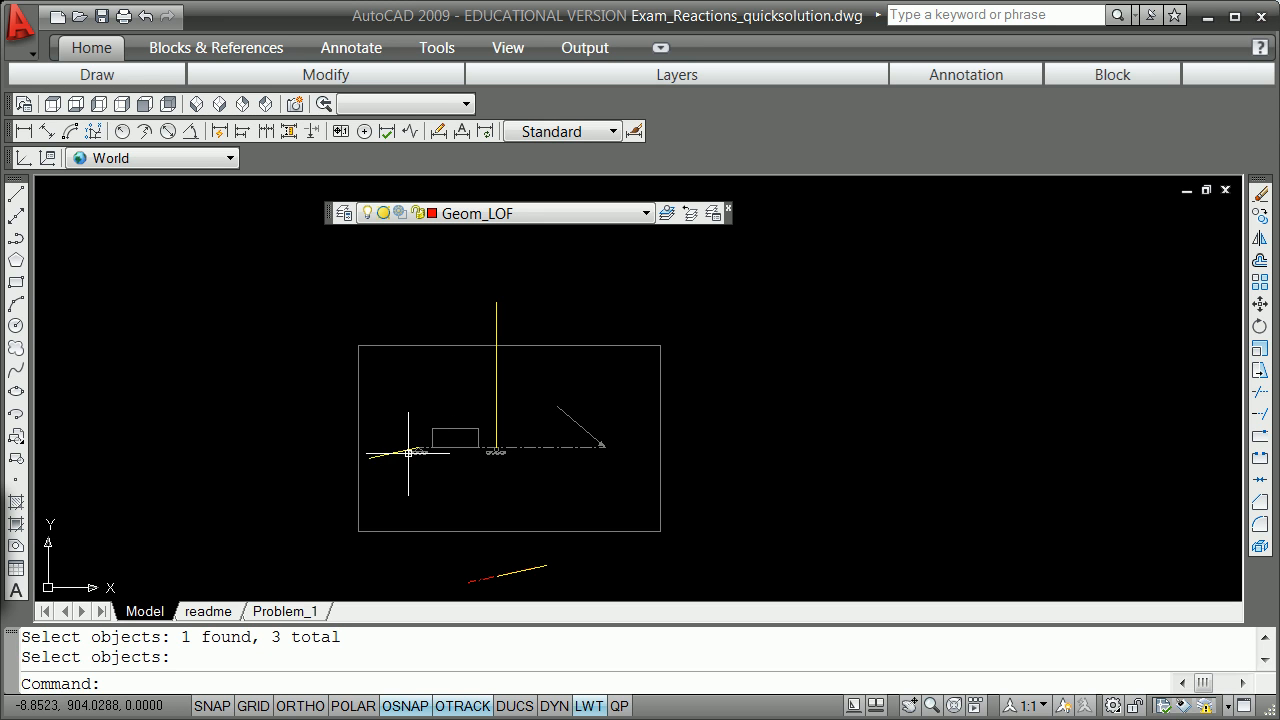
scroll(408, 453, "up", 3)
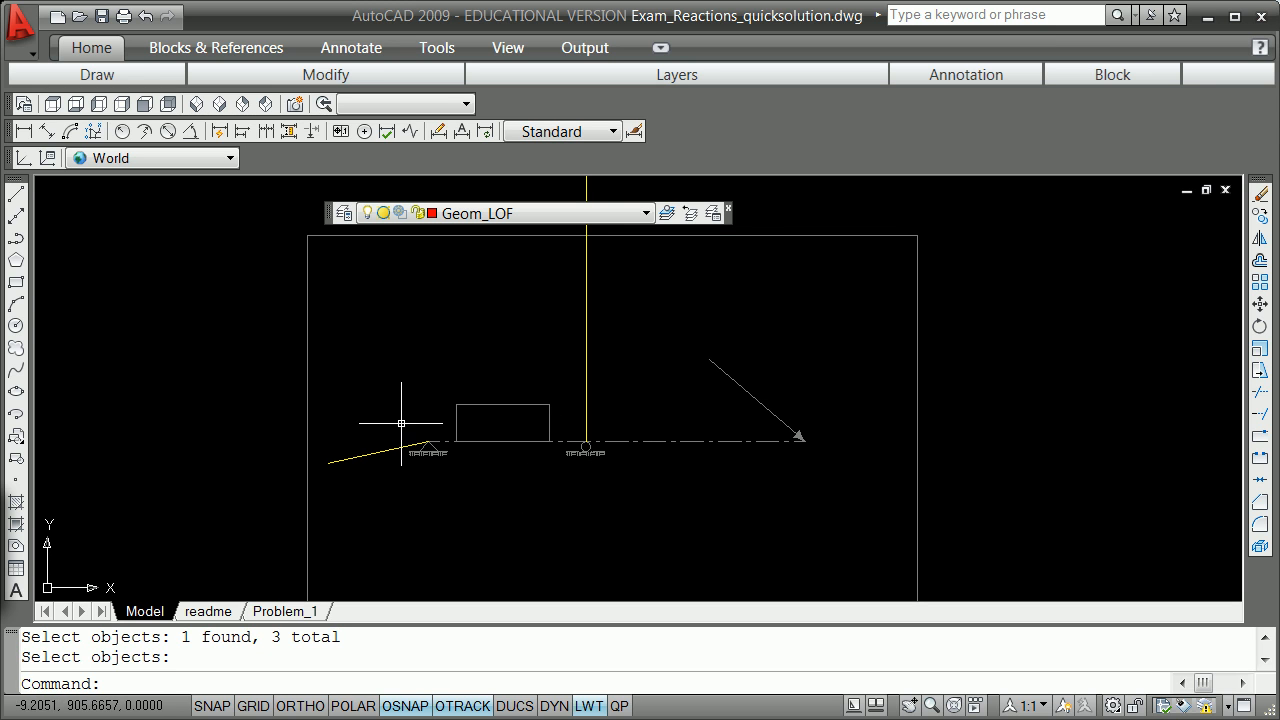
scroll(517, 482, "down", 5)
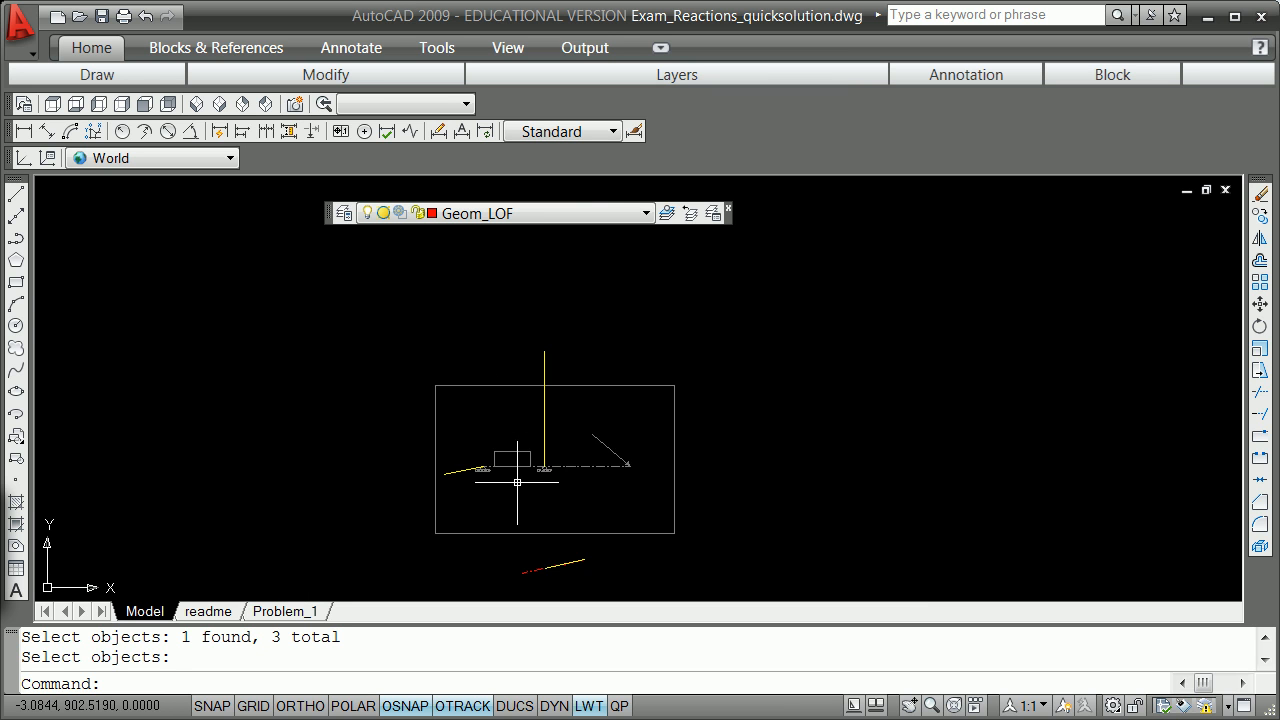
type("e")
key("Return")
type("c")
key("Return")
left_click(515, 561)
left_click(571, 521)
key("Return")
Step: In the semicircular-load problem, draw a line on the Force_Concentrated layer from the tail to the tip of the vertical load arrow
scroll(537, 558, "down", 5)
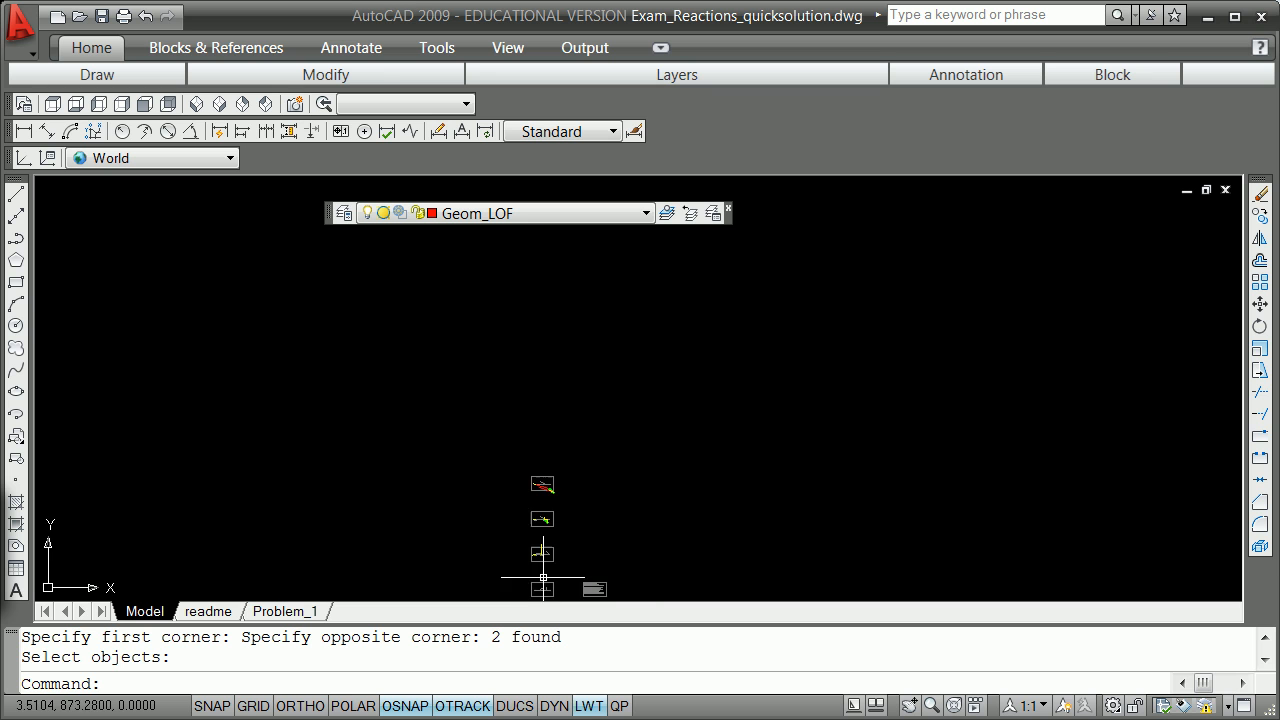
scroll(540, 578, "up", 6)
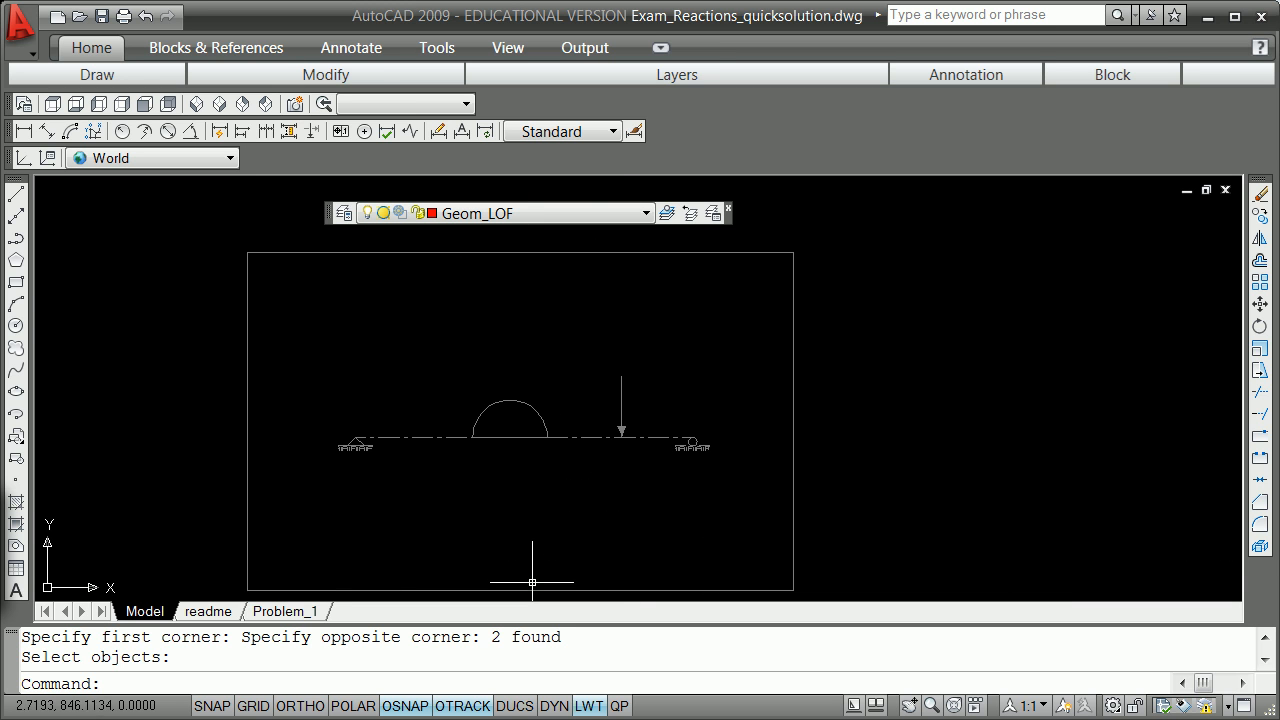
scroll(510, 518, "down", 3)
scroll(506, 546, "up", 3)
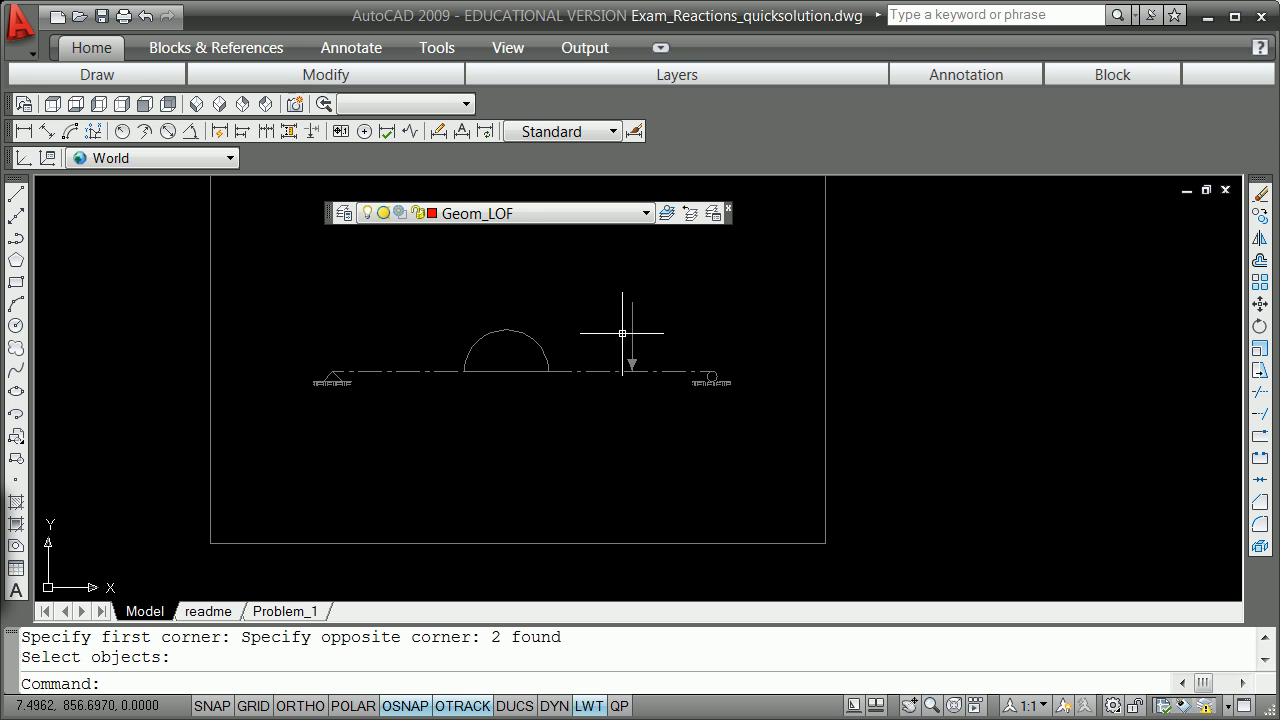
left_click(645, 215)
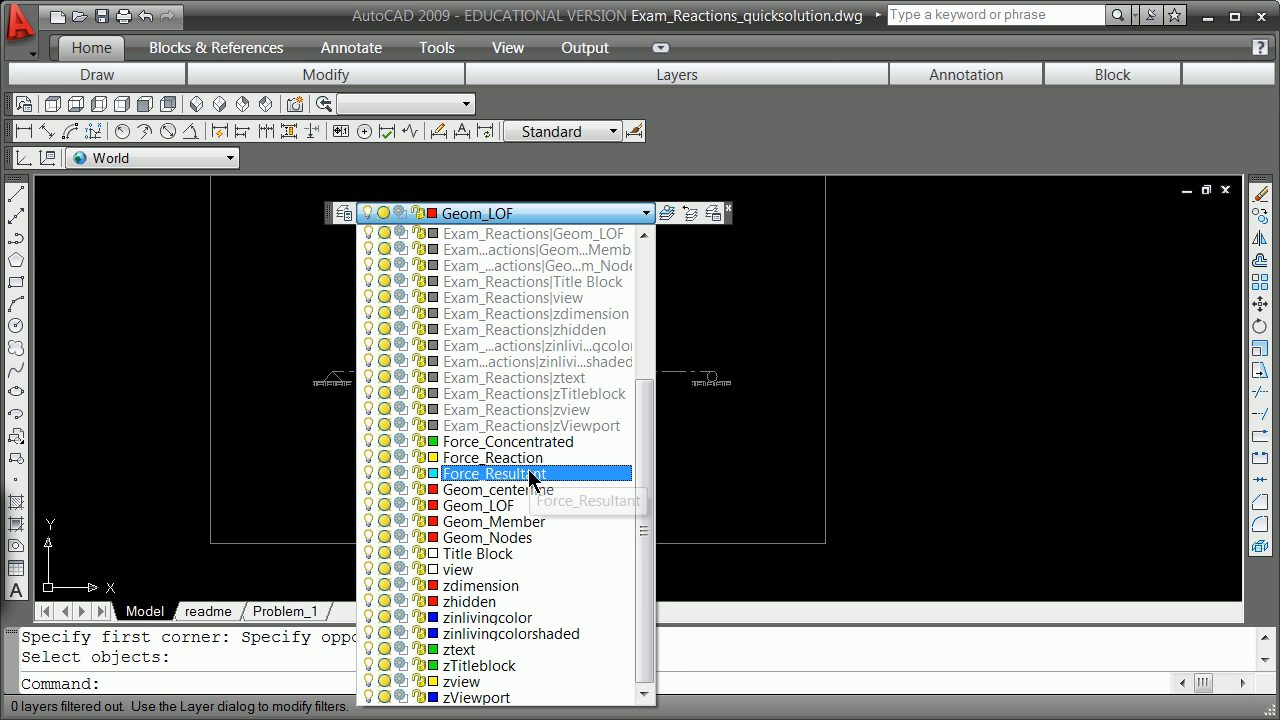
left_click(505, 441)
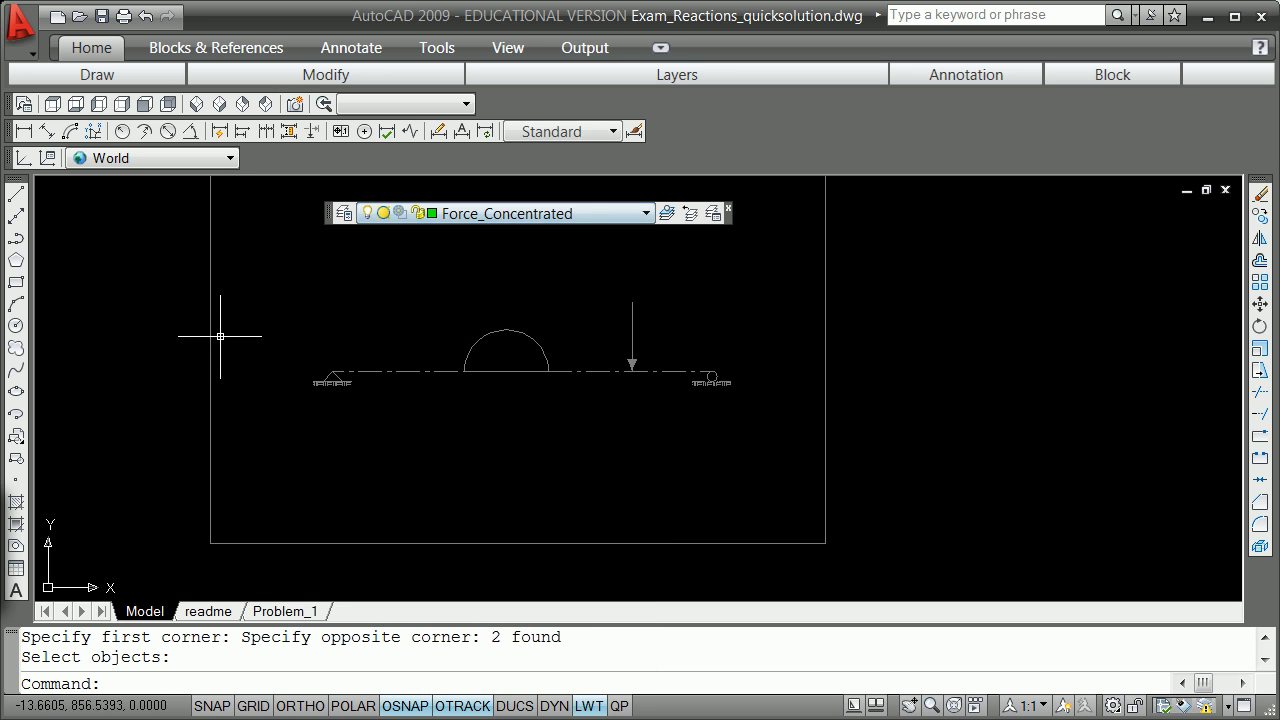
left_click(17, 194)
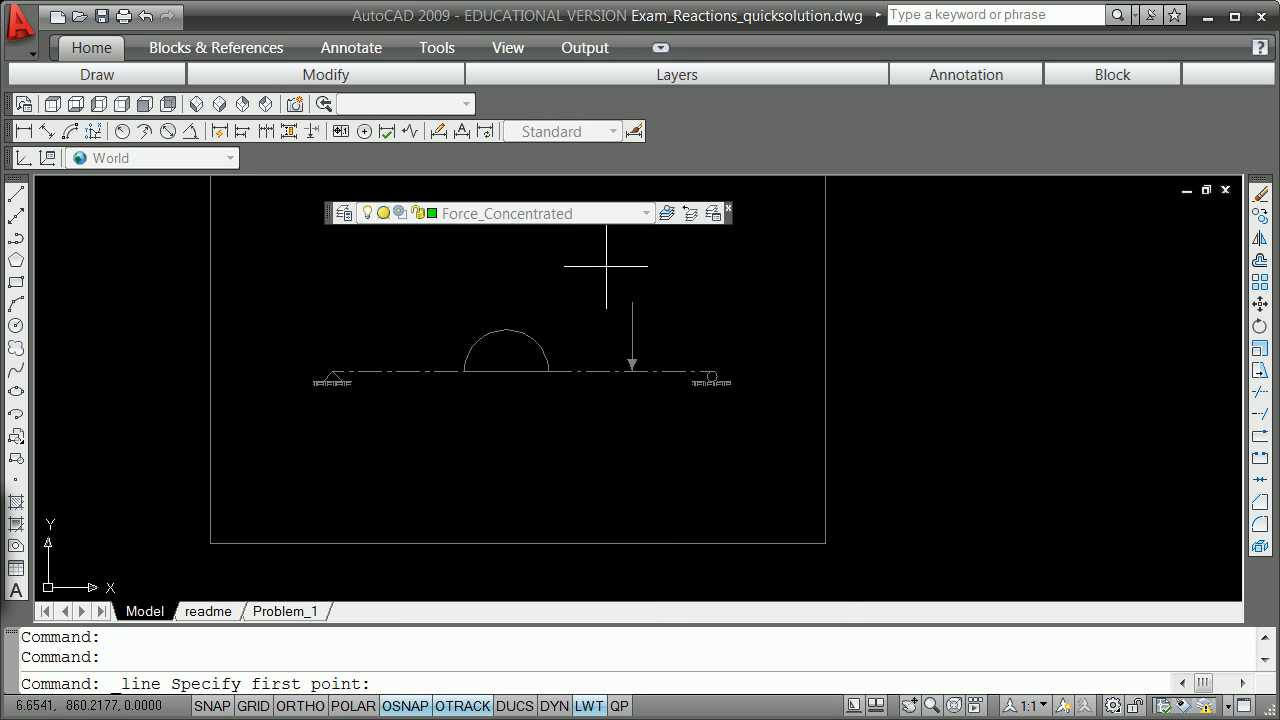
right_click(606, 266, "shift")
left_click(645, 380)
left_click(630, 296)
right_click(609, 352, "shift")
left_click(664, 470)
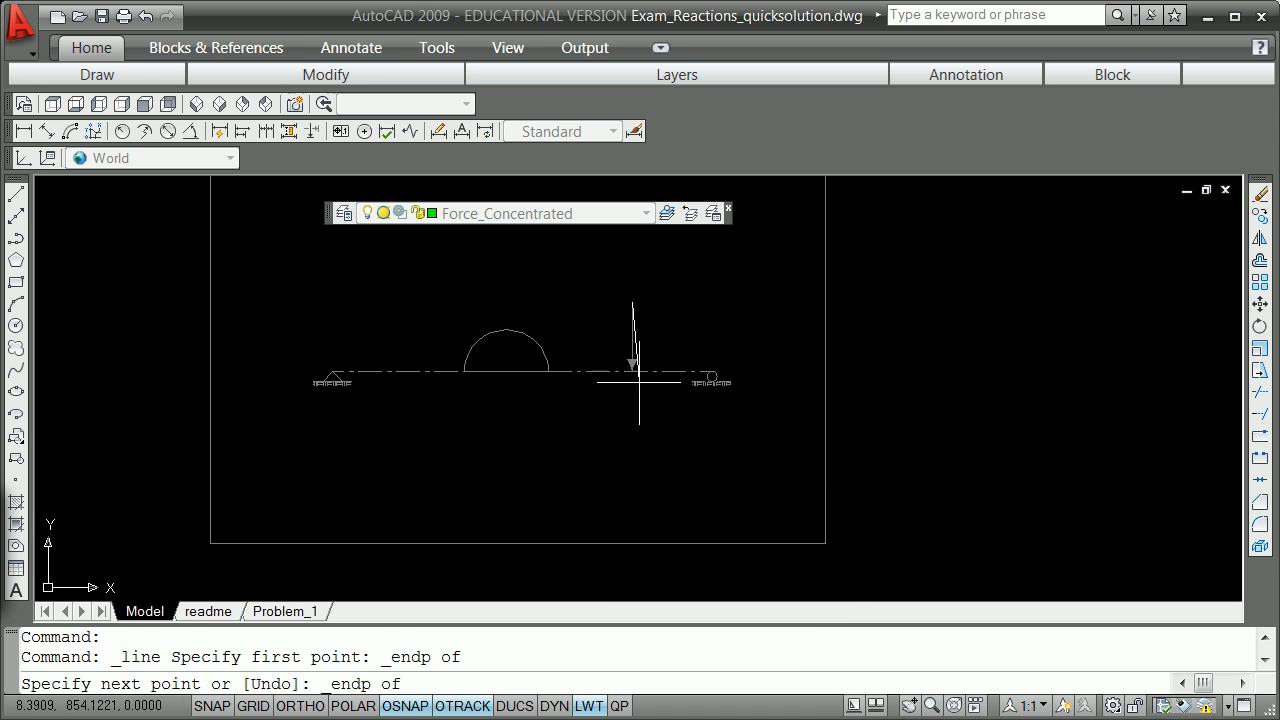
left_click(632, 371)
key("Return")
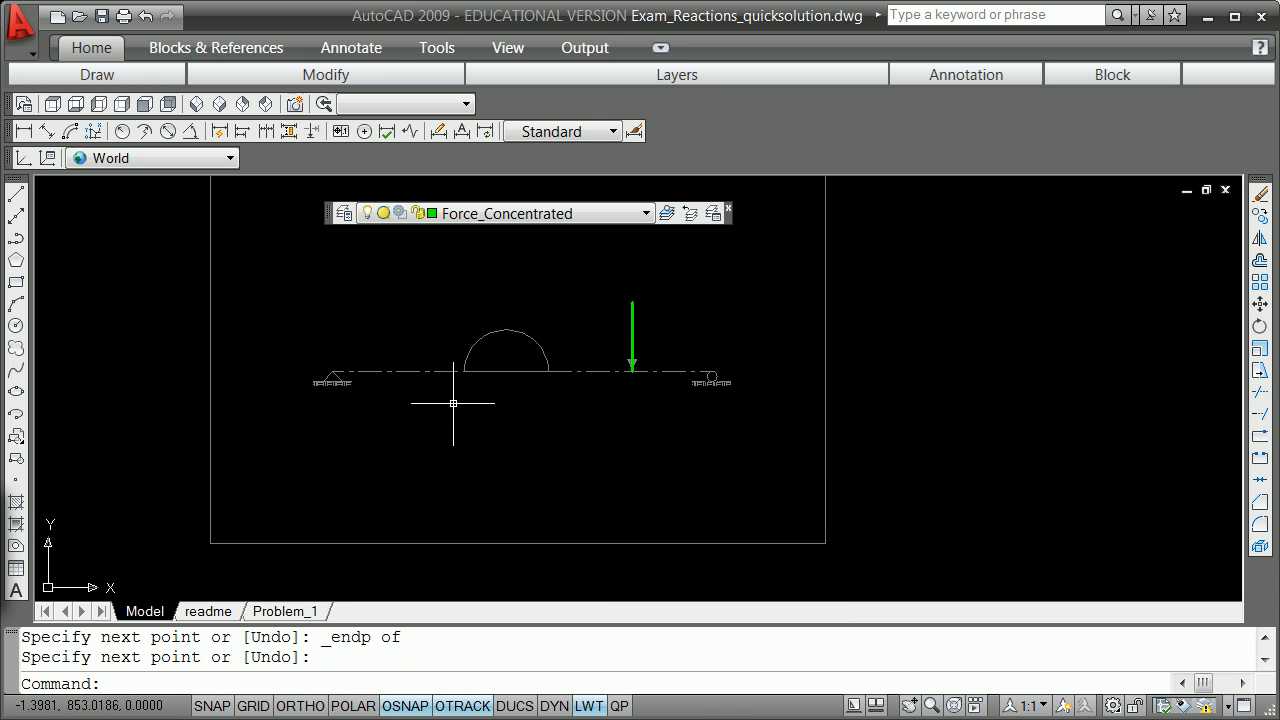
Step: Make the Distributed_Applied layer current and create a polyline boundary around the semicircular load area
left_click(644, 216)
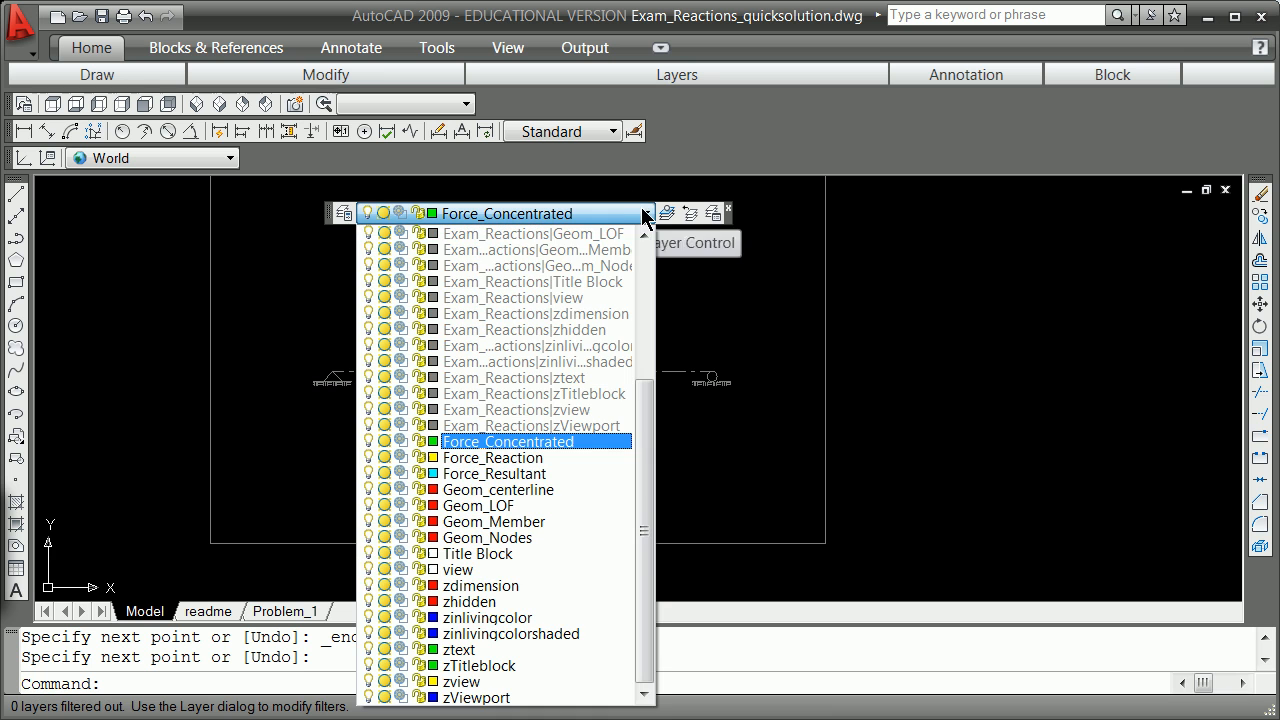
scroll(646, 312, "up", 6)
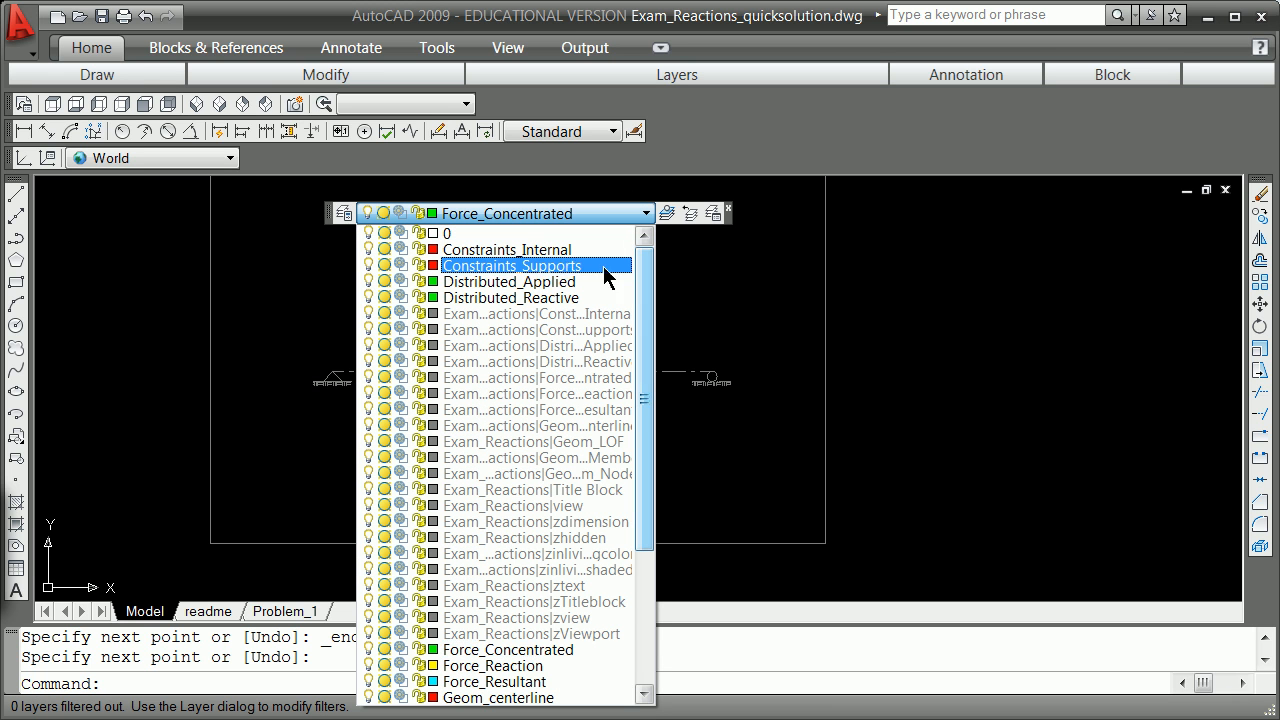
left_click(530, 285)
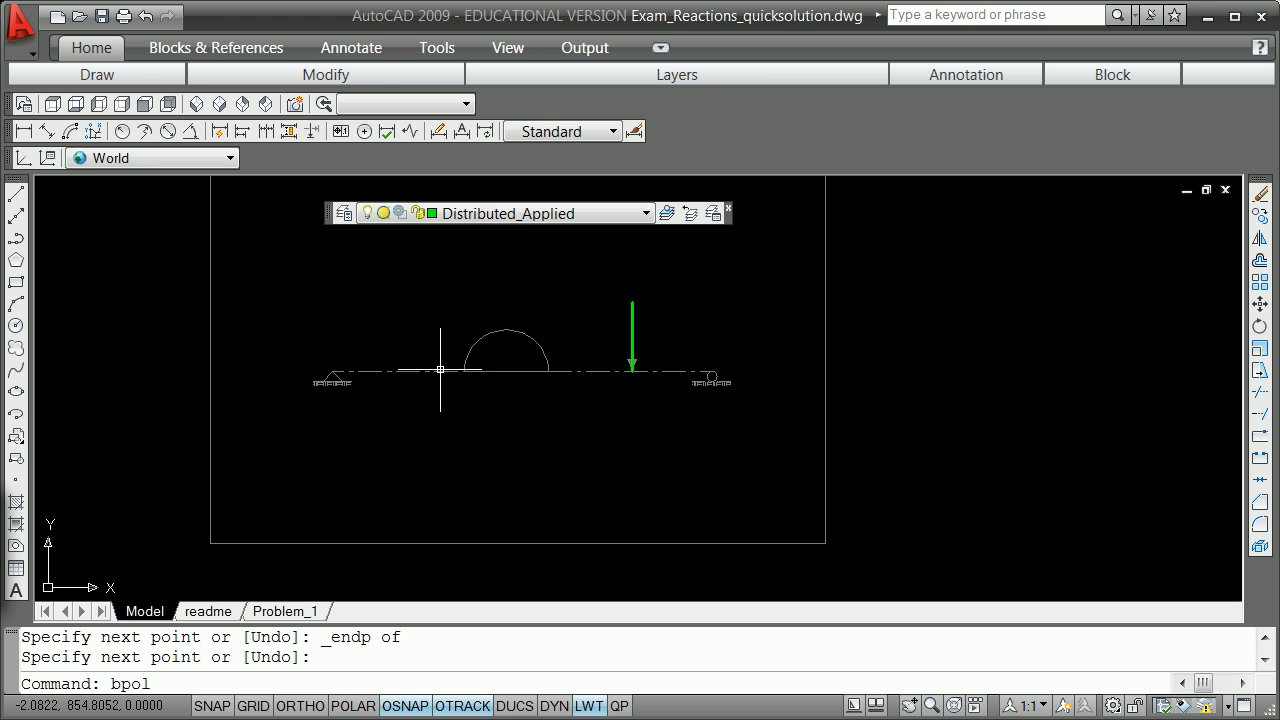
type("y")
key("Return")
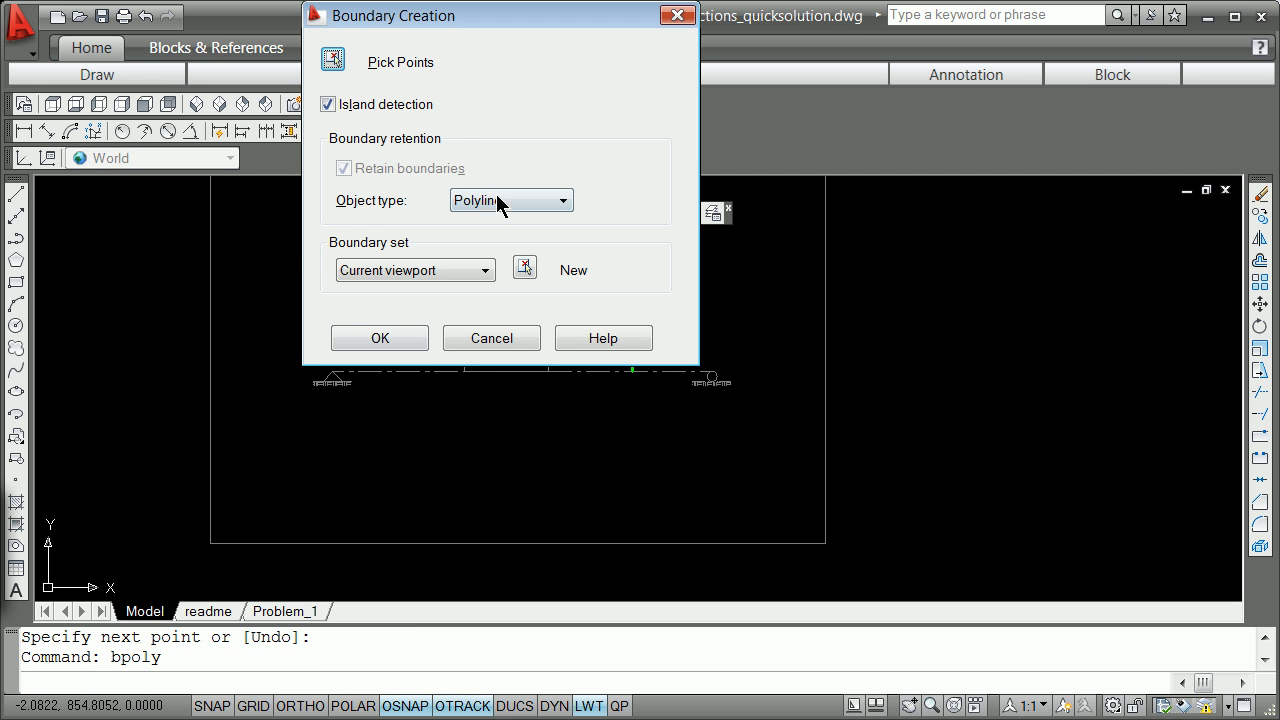
left_click(333, 60)
left_click(504, 352)
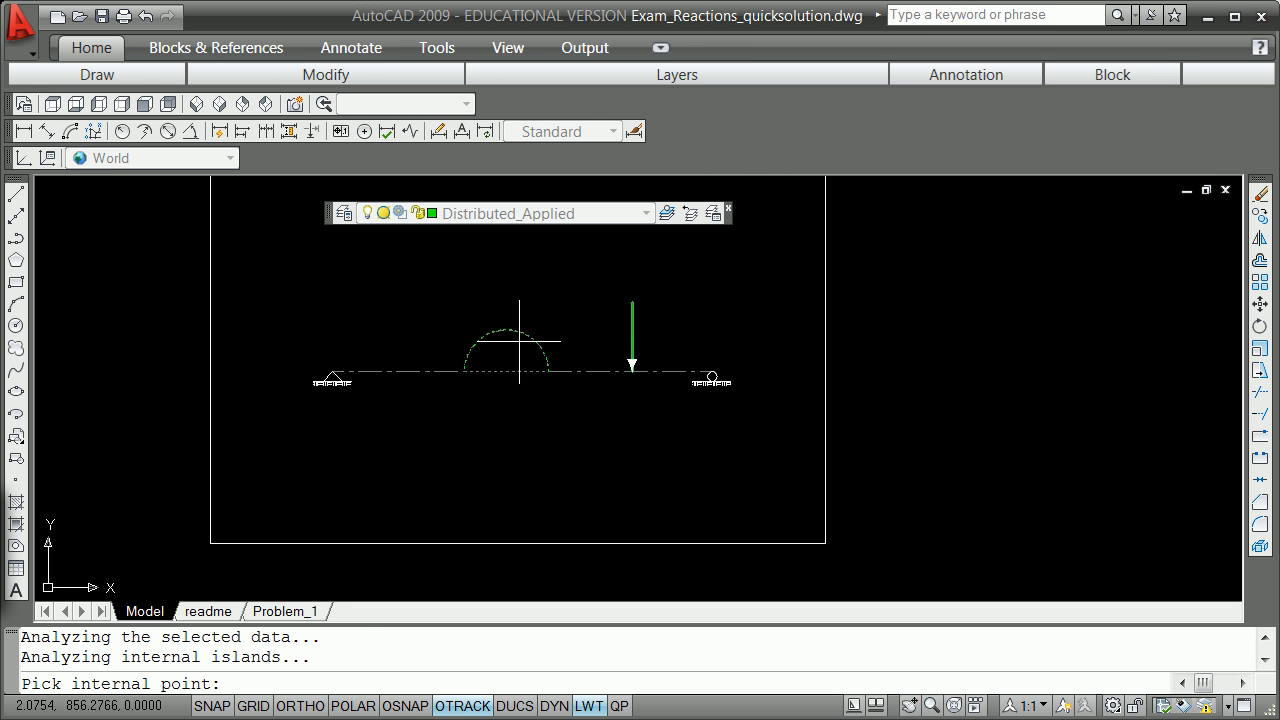
key("Return")
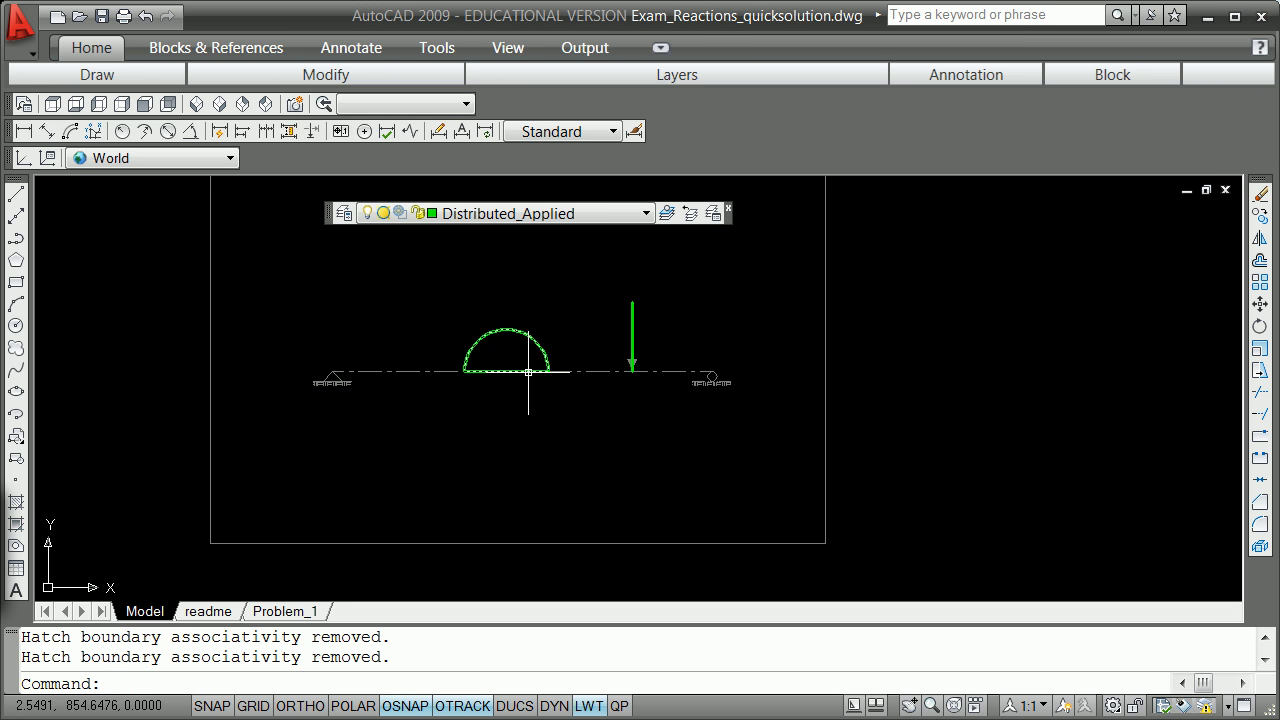
Step: List the properties of the semicircular boundary polyline to read its area, then close the listing
type("list")
key("Return")
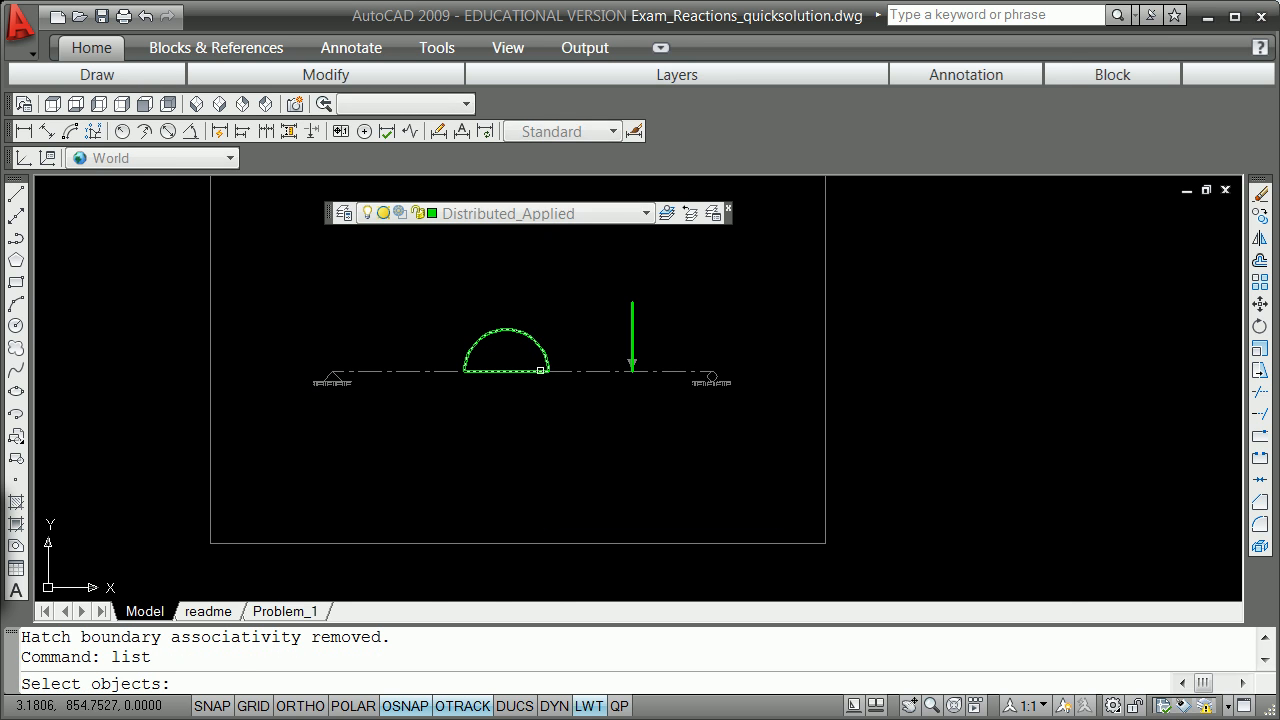
left_click(528, 372)
key("Return")
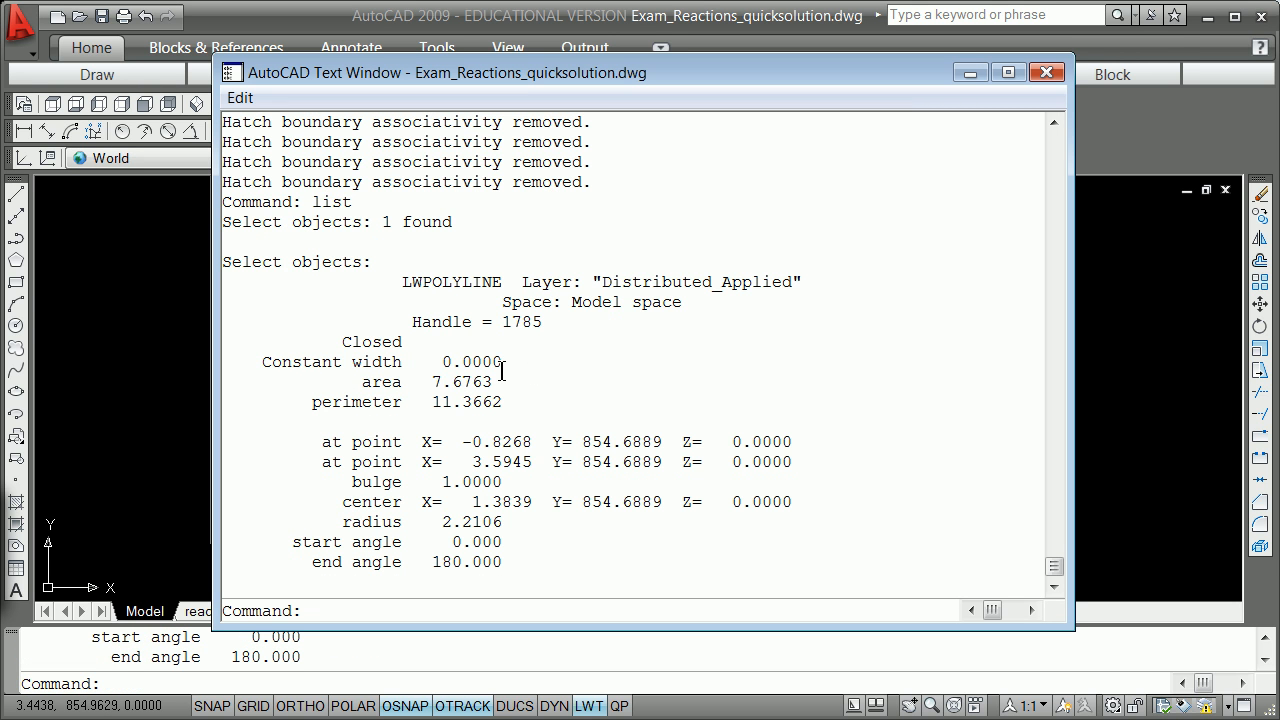
key("F2")
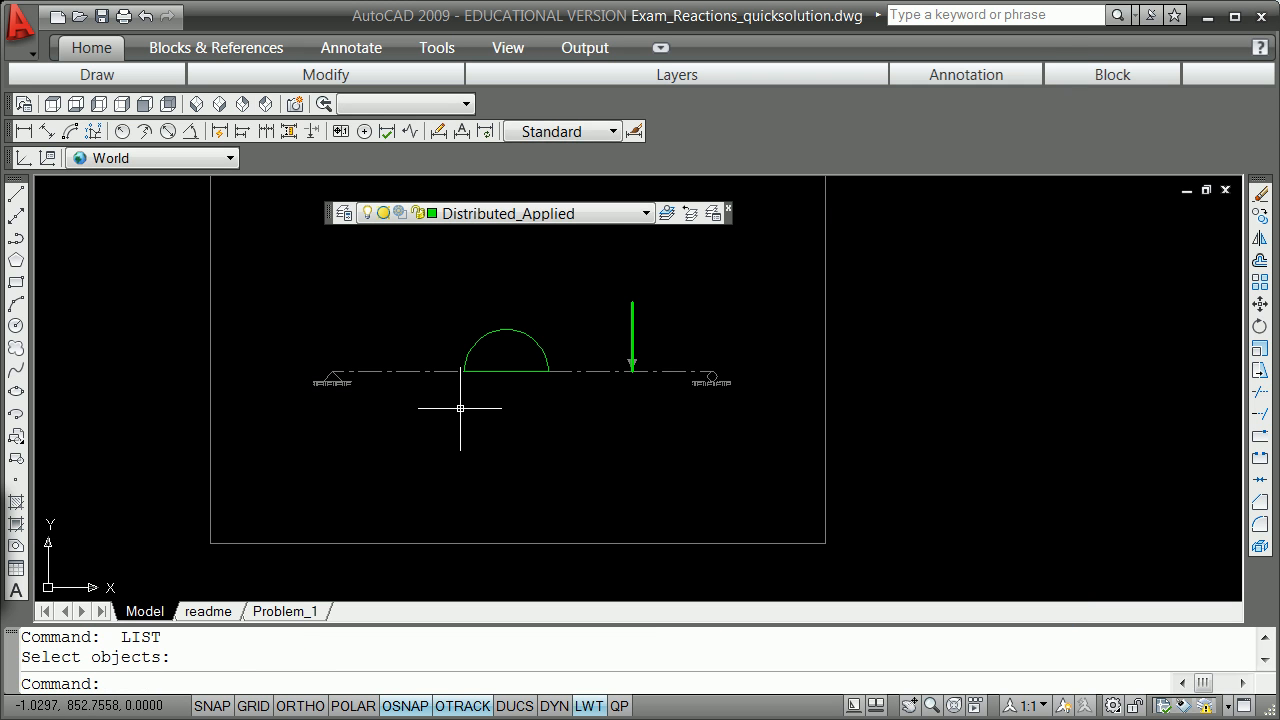
Step: Draw a 7.68-unit line at 270° from the midpoint of the semicircle's base as the equivalent load
type("line")
key("Return")
type("mid")
key("Return")
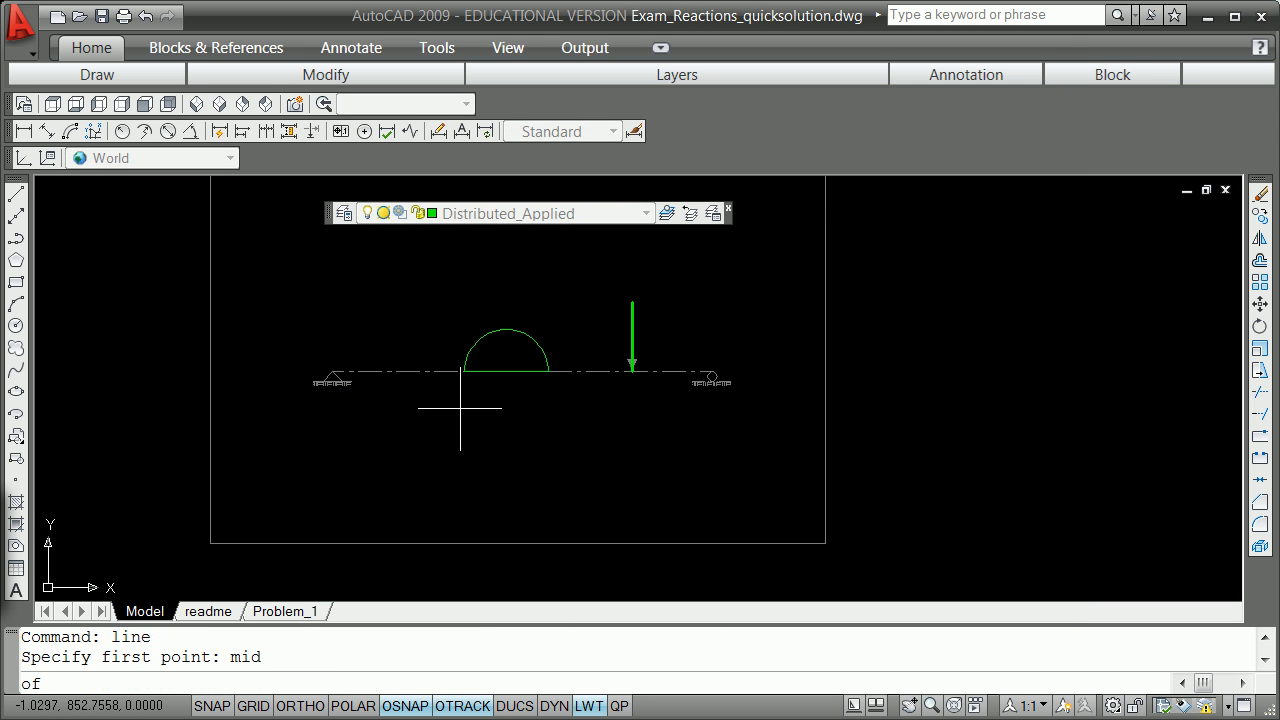
left_click(506, 371)
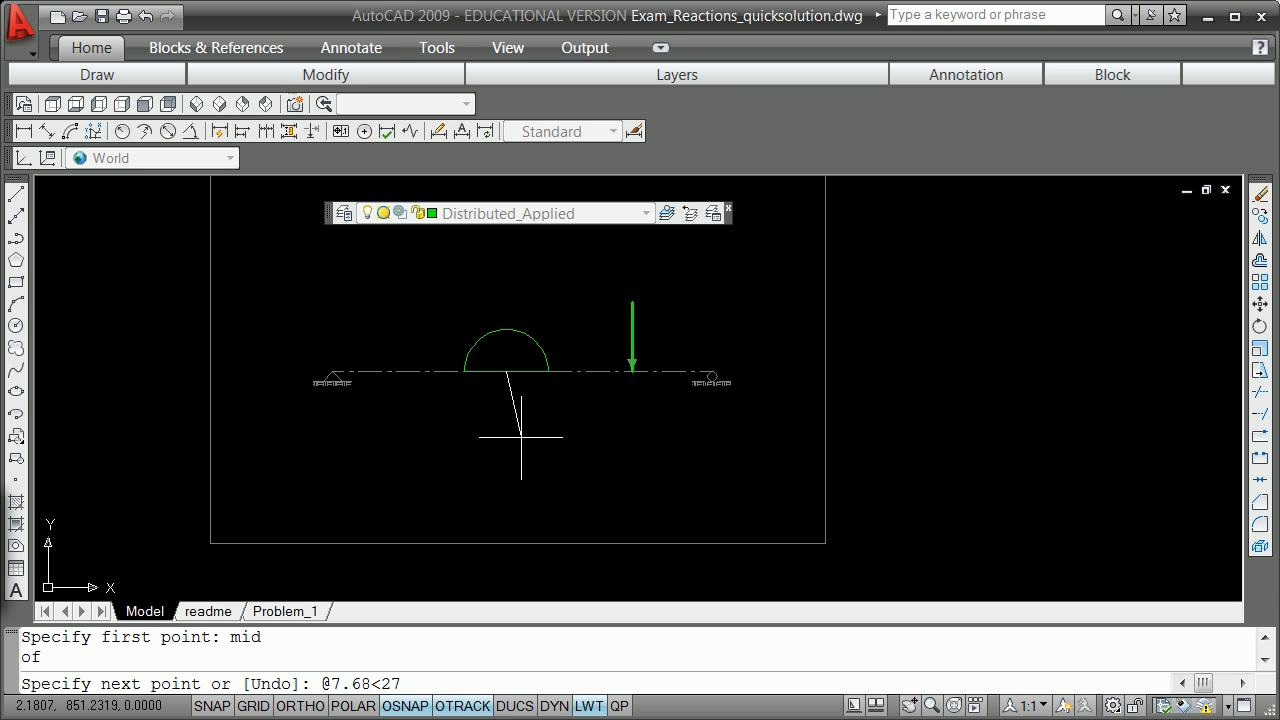
type("@7.68<270")
key("Return")
key("Return")
Step: Erase the semicircular boundary polyline
type("e")
key("Return")
left_click(536, 369)
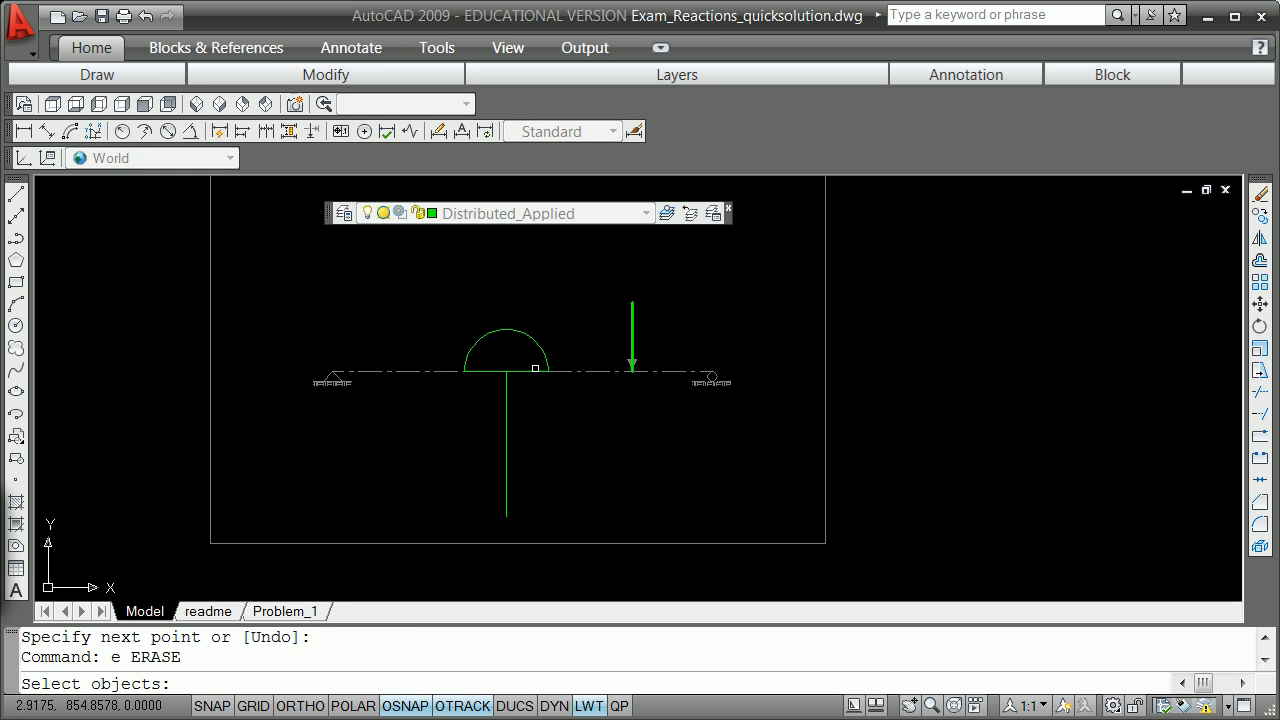
key("Return")
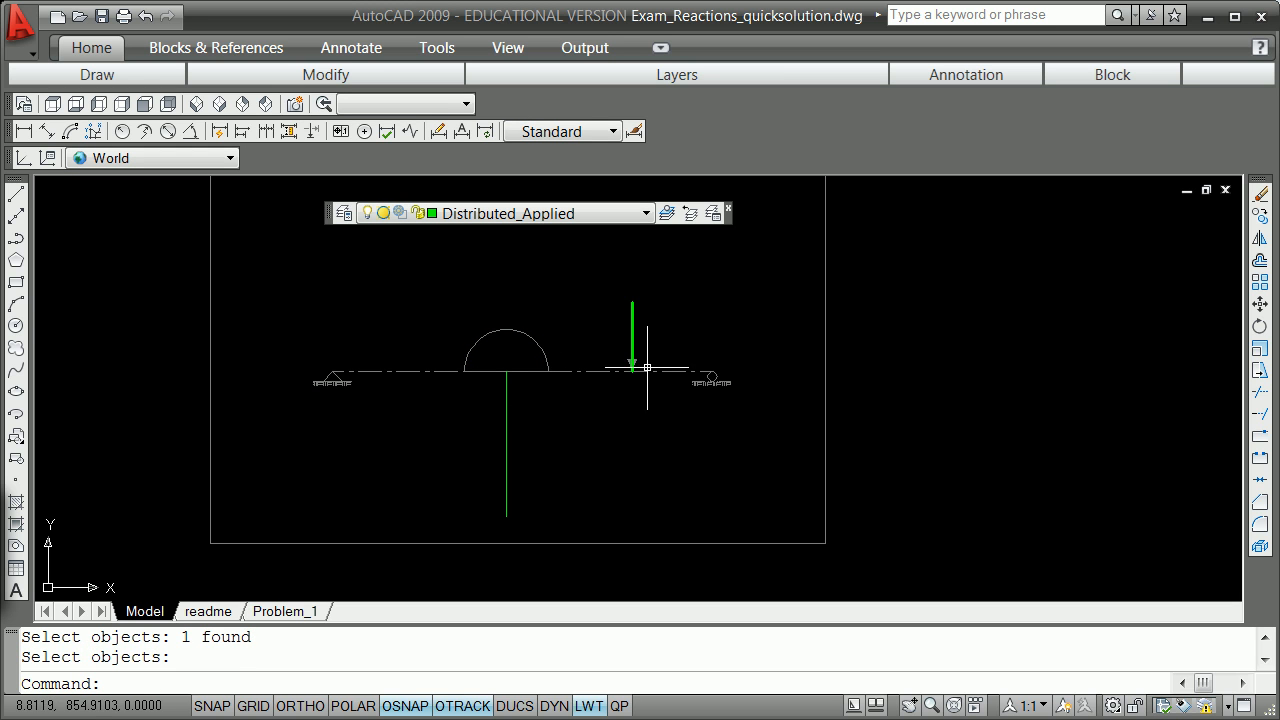
left_click(506, 443)
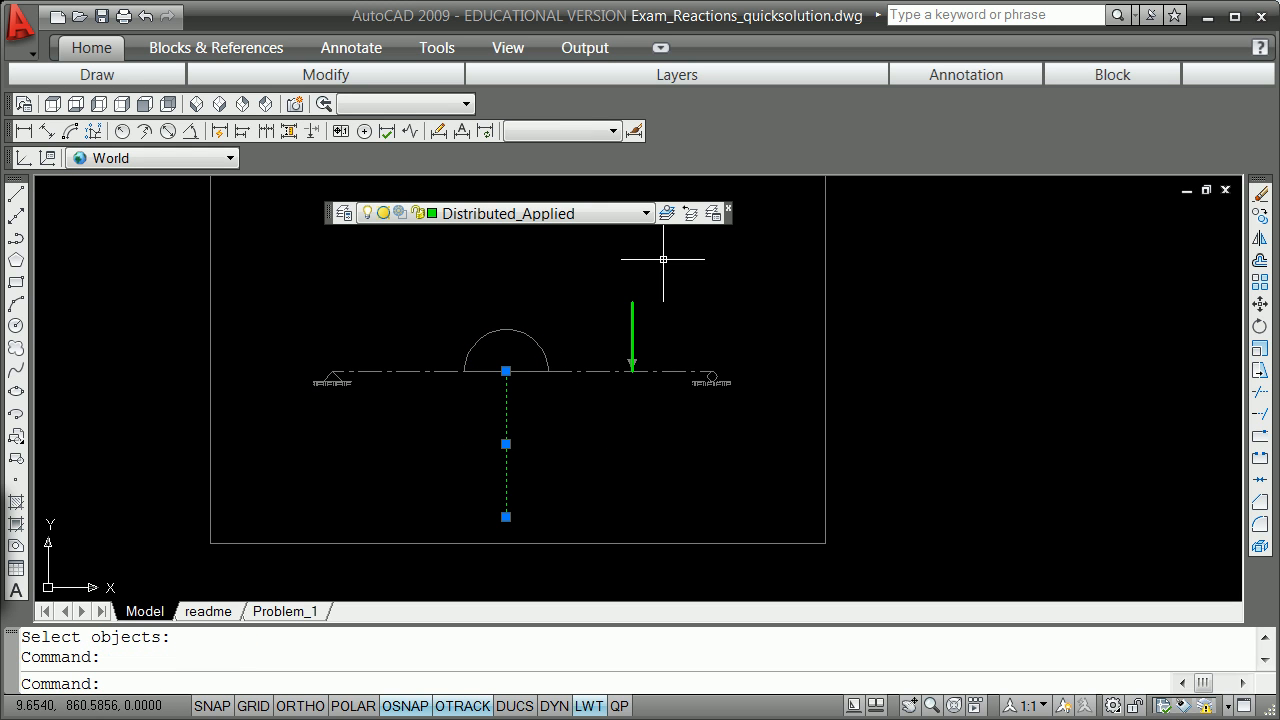
left_click(642, 215)
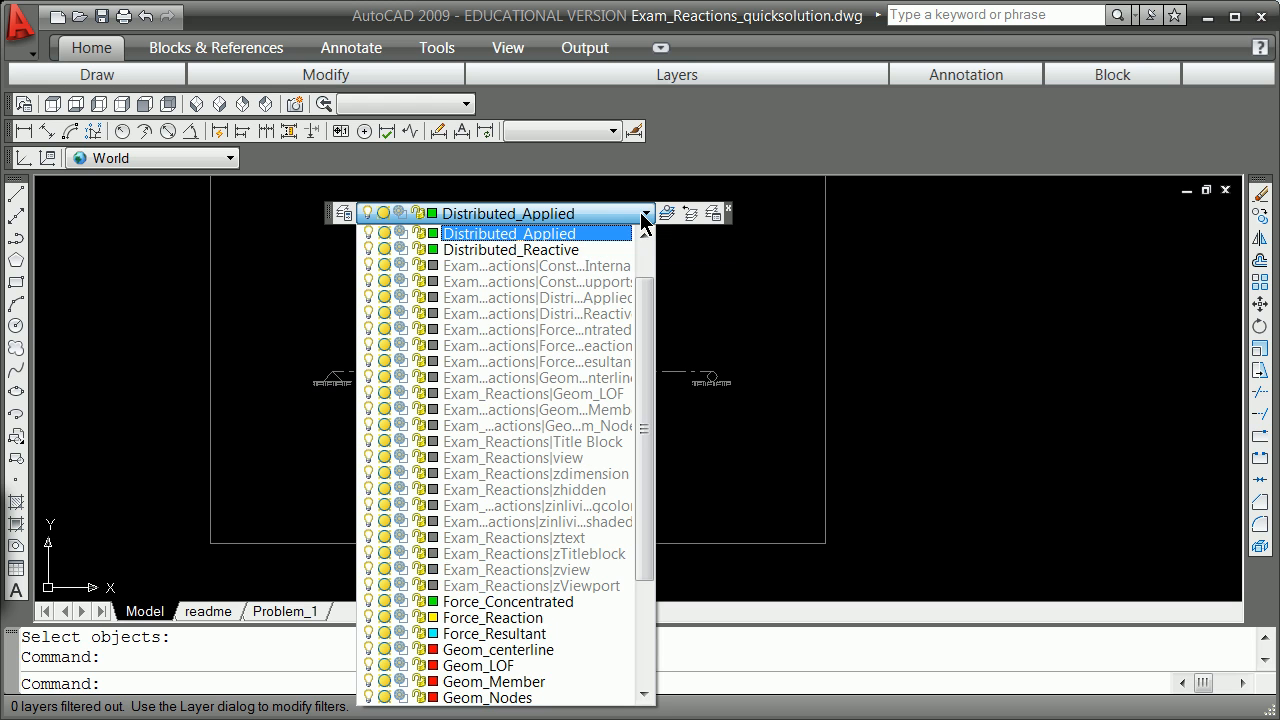
key("Escape")
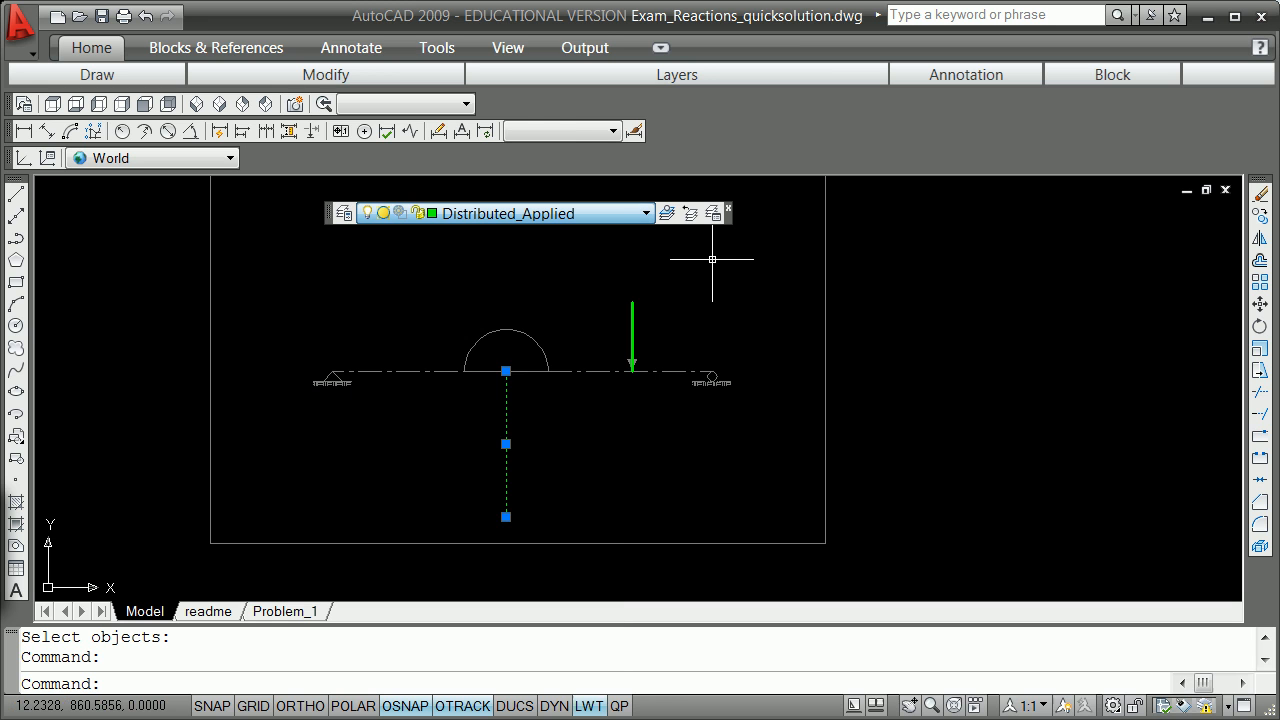
key("Escape")
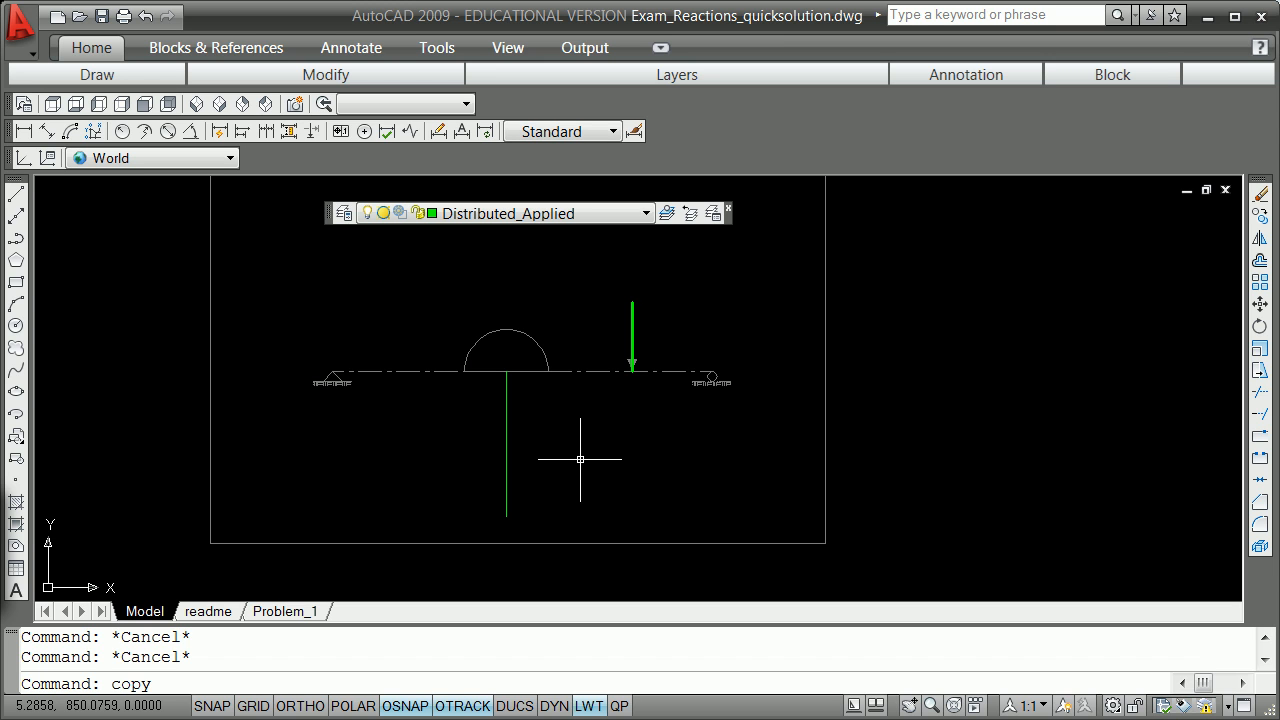
Step: Copy the vertical equivalent load line into the empty space beside the problem frame
key("Return")
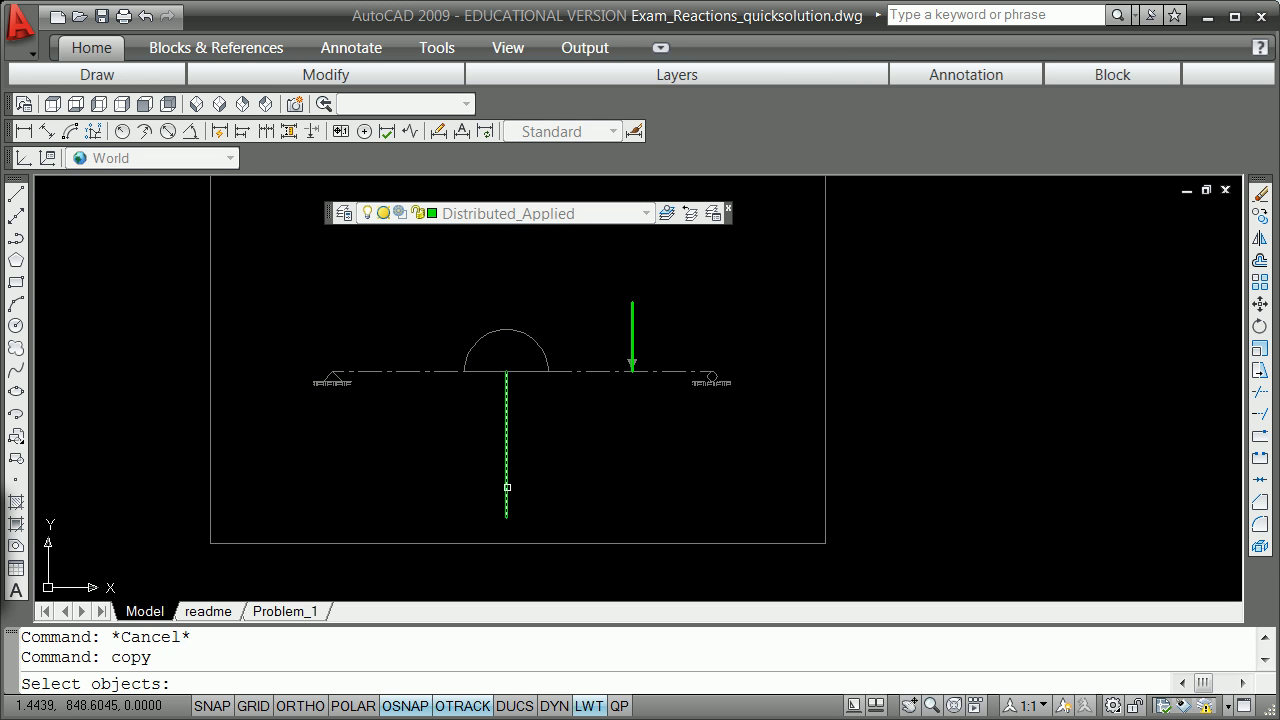
key("Return")
left_click(551, 508)
left_click(1020, 508)
key("Return")
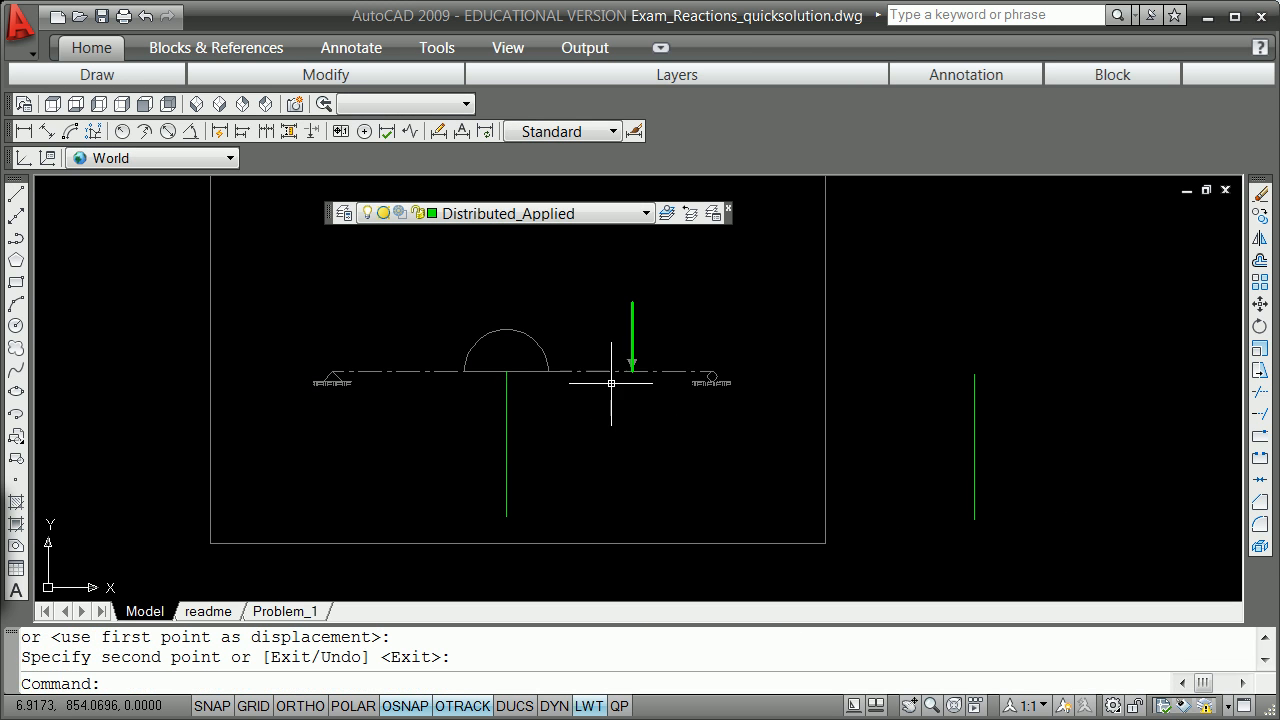
Step: Copy the concentrated load line from its upper endpoint onto the lower endpoint of the copied equivalent load line
key("Return")
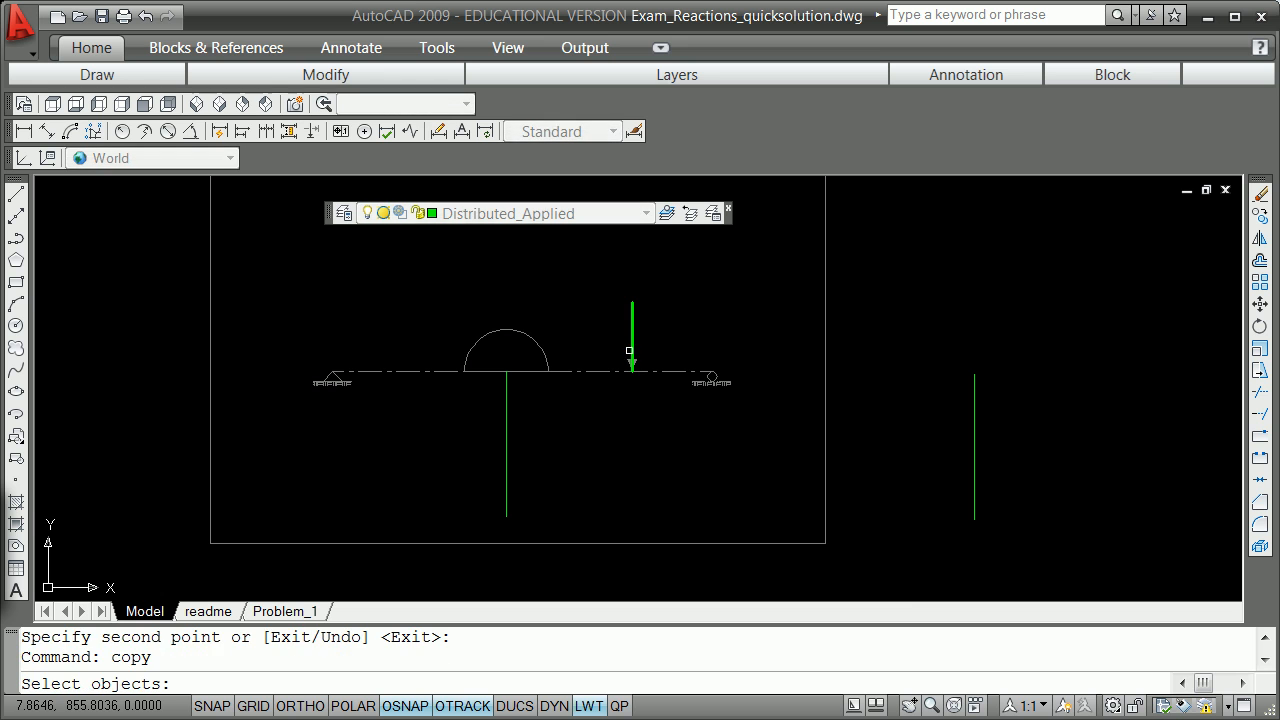
left_click(631, 343)
key("Return")
right_click(673, 327, "shift")
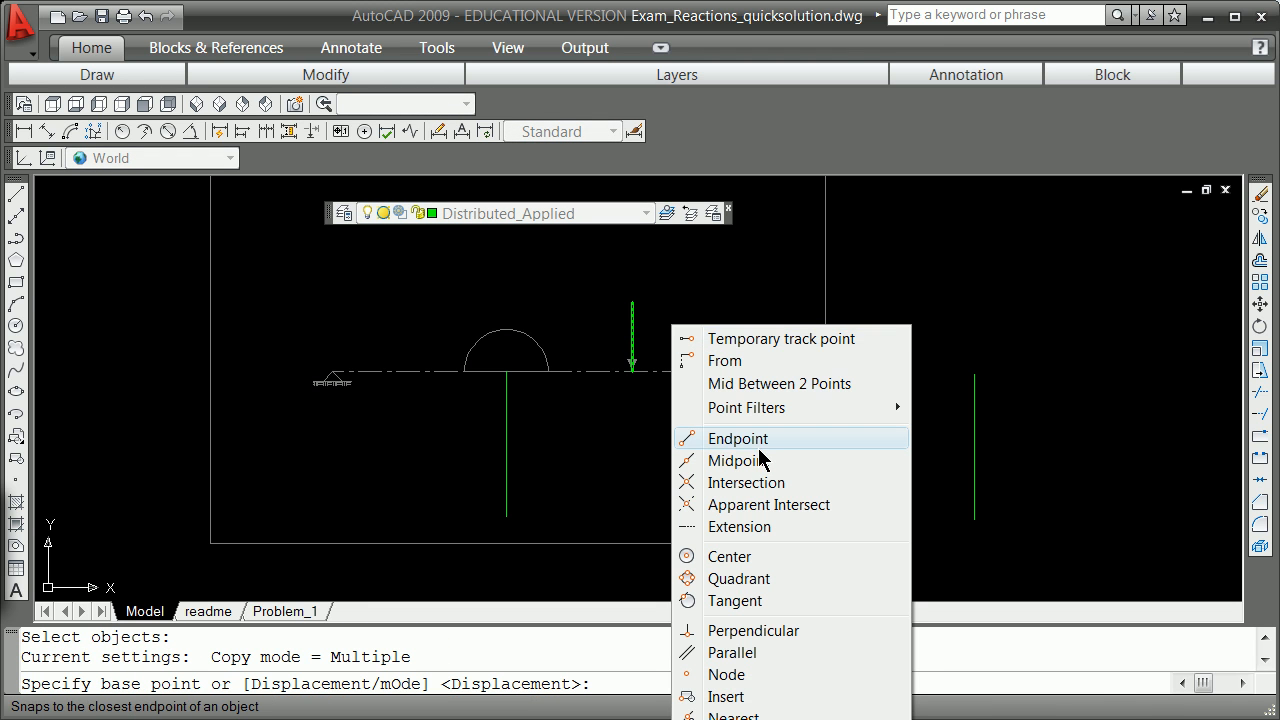
left_click(738, 439)
left_click(632, 302)
right_click(976, 103, "shift")
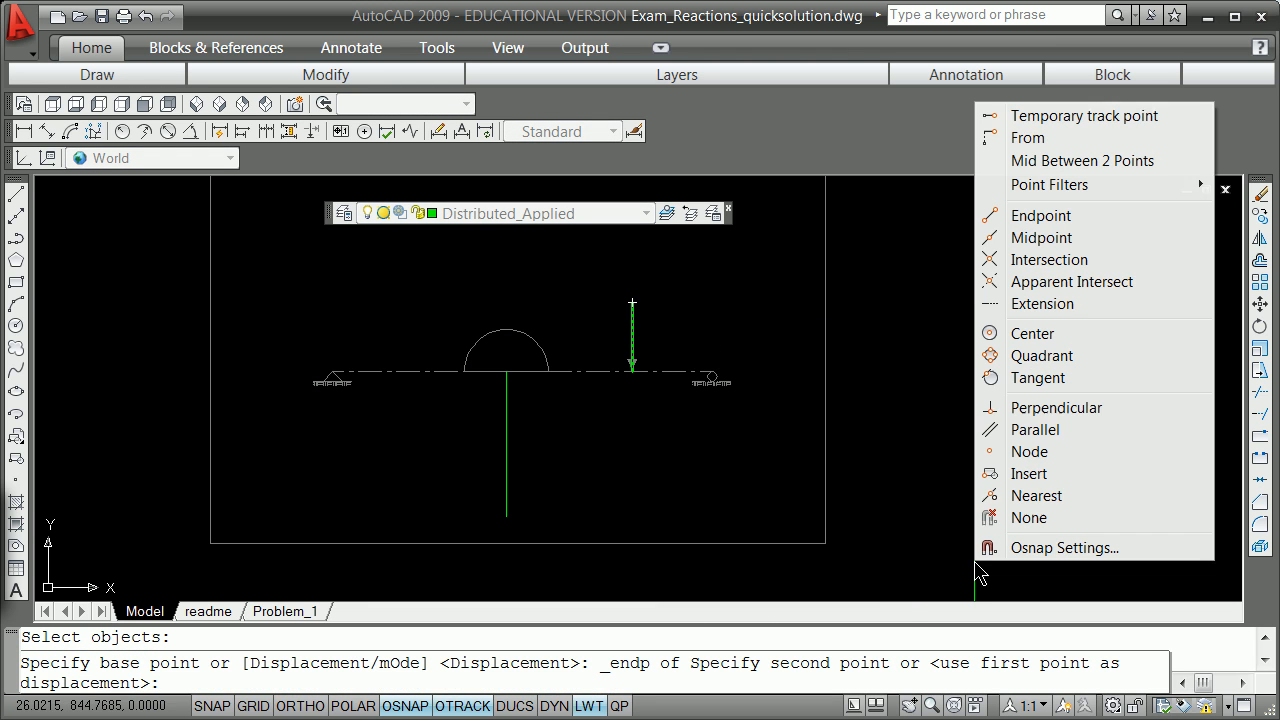
left_click(1045, 216)
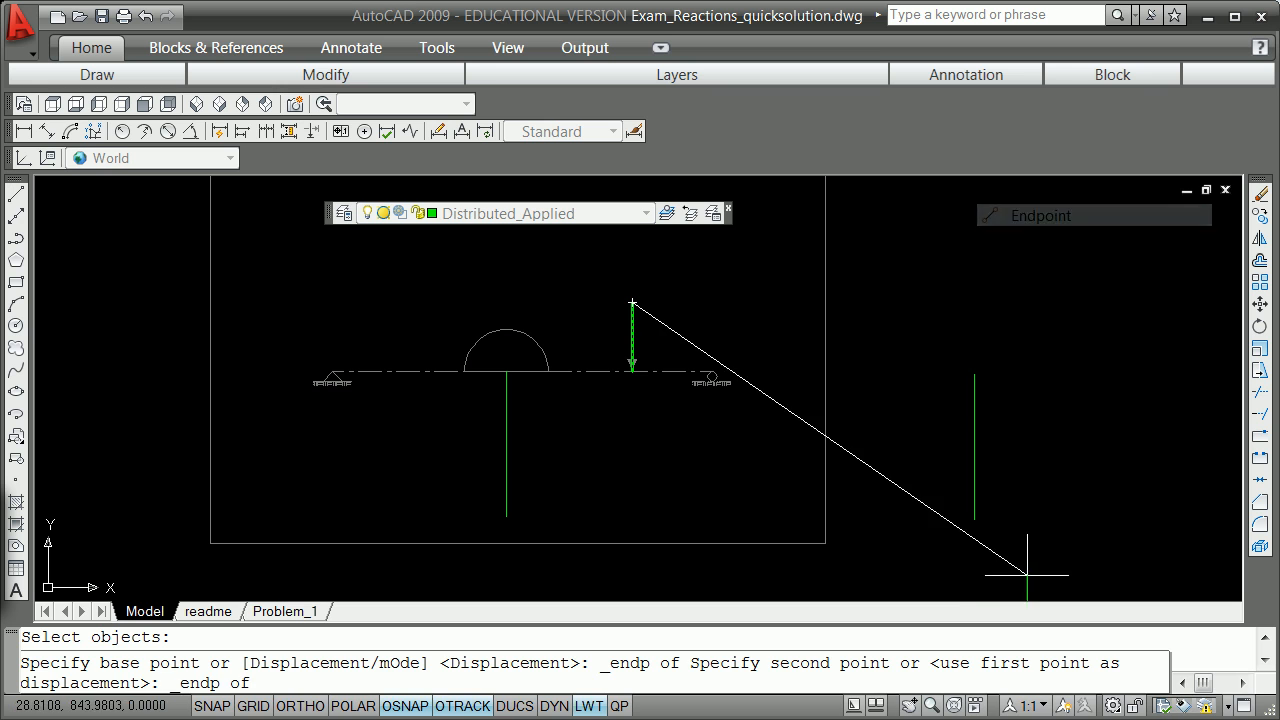
left_click(974, 520)
key("Return")
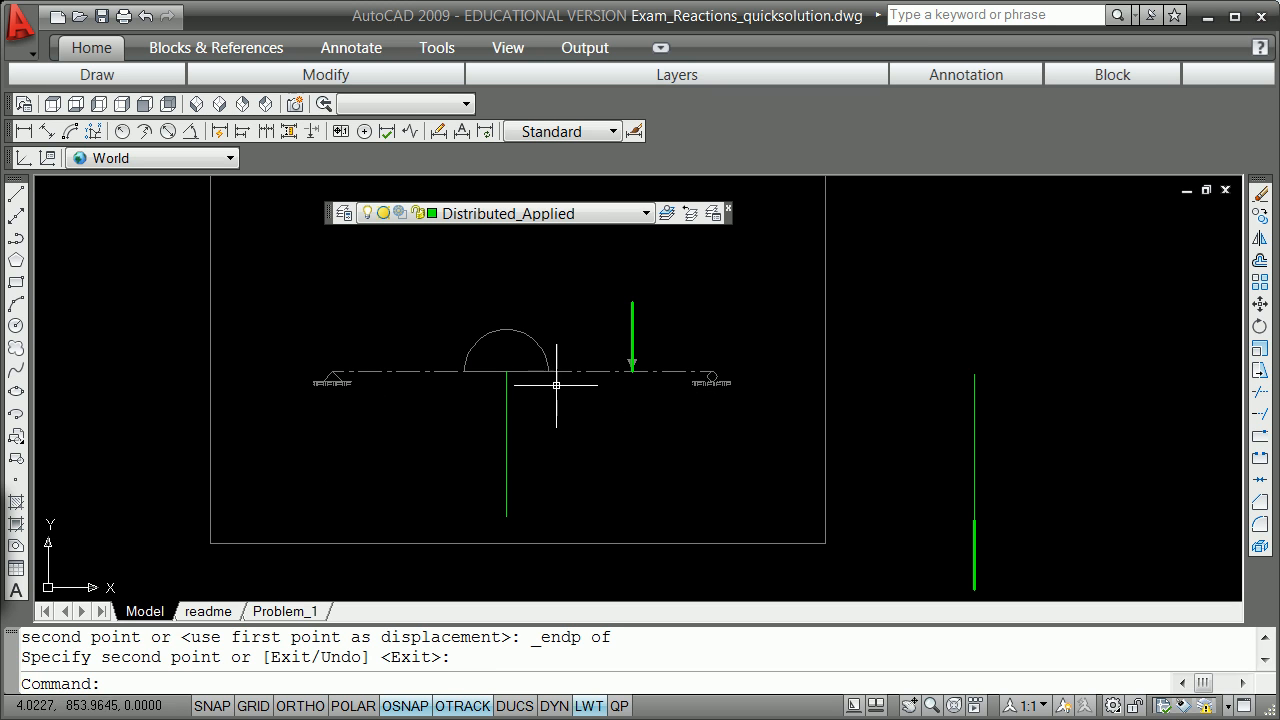
Step: Copy both stacked load lines together from their lowest endpoint onto the beam, just inside the semicircle's right end
left_click(974, 480)
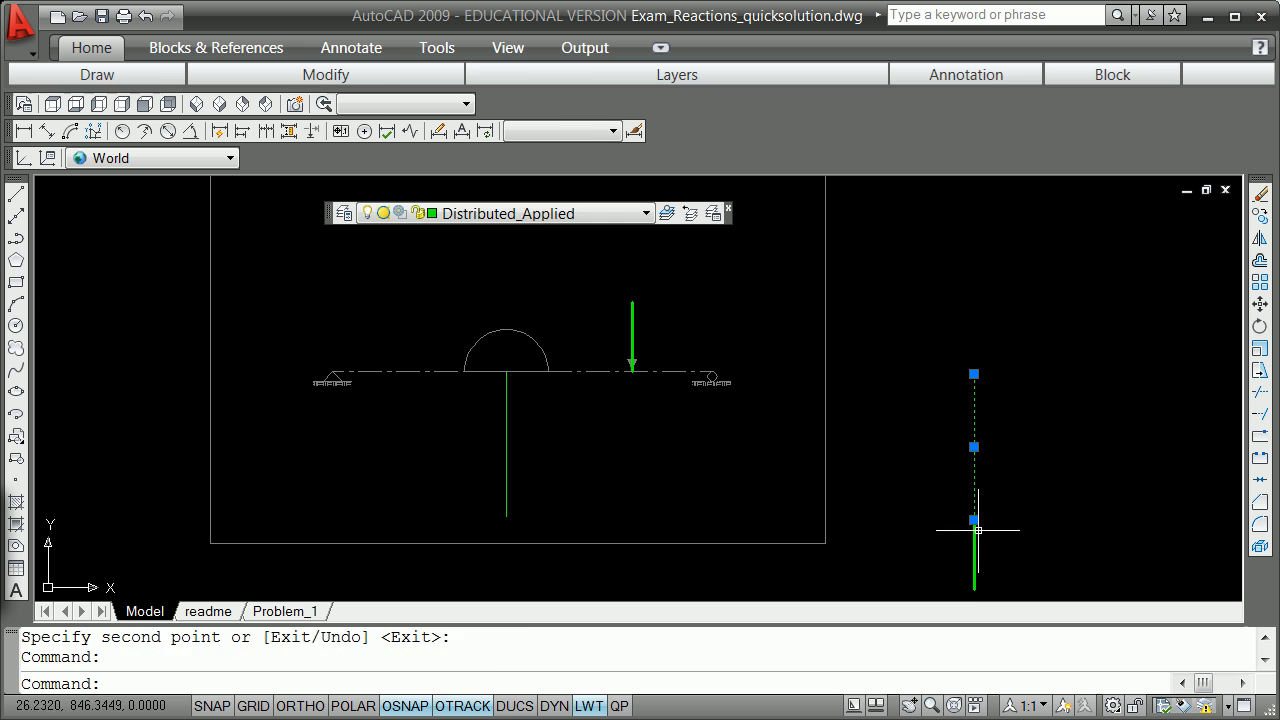
left_click(974, 545)
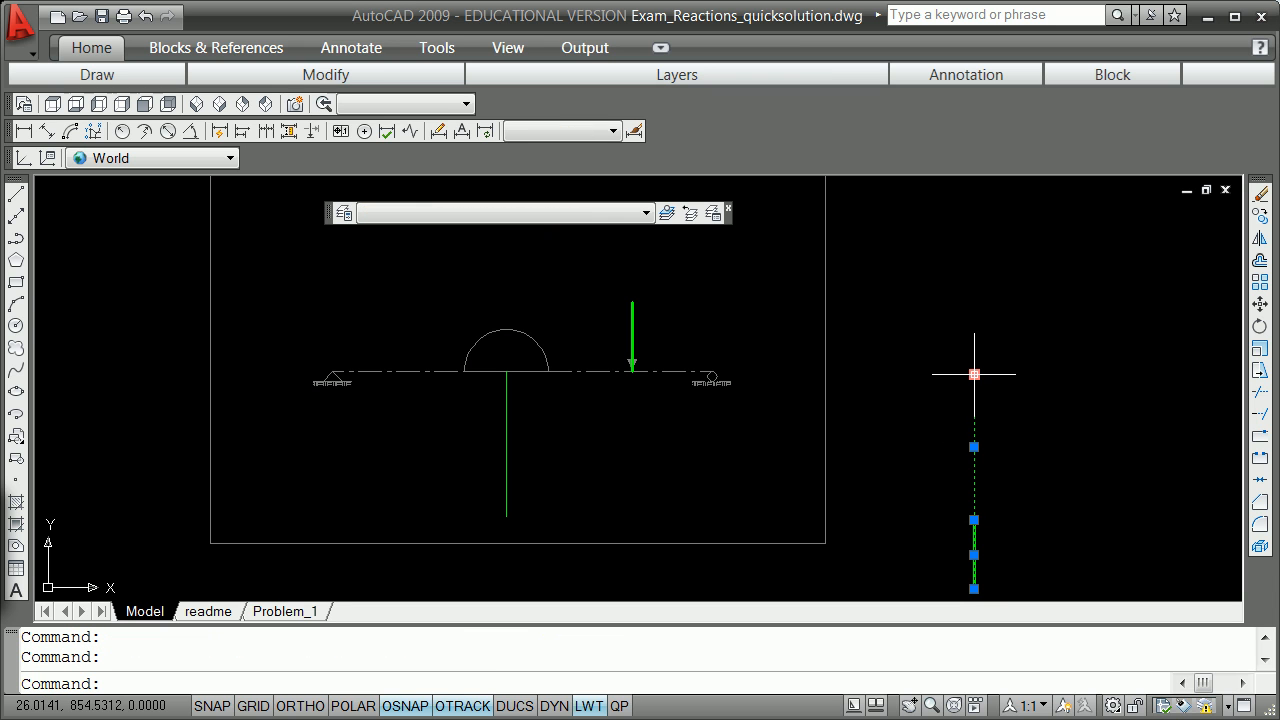
left_click(974, 589)
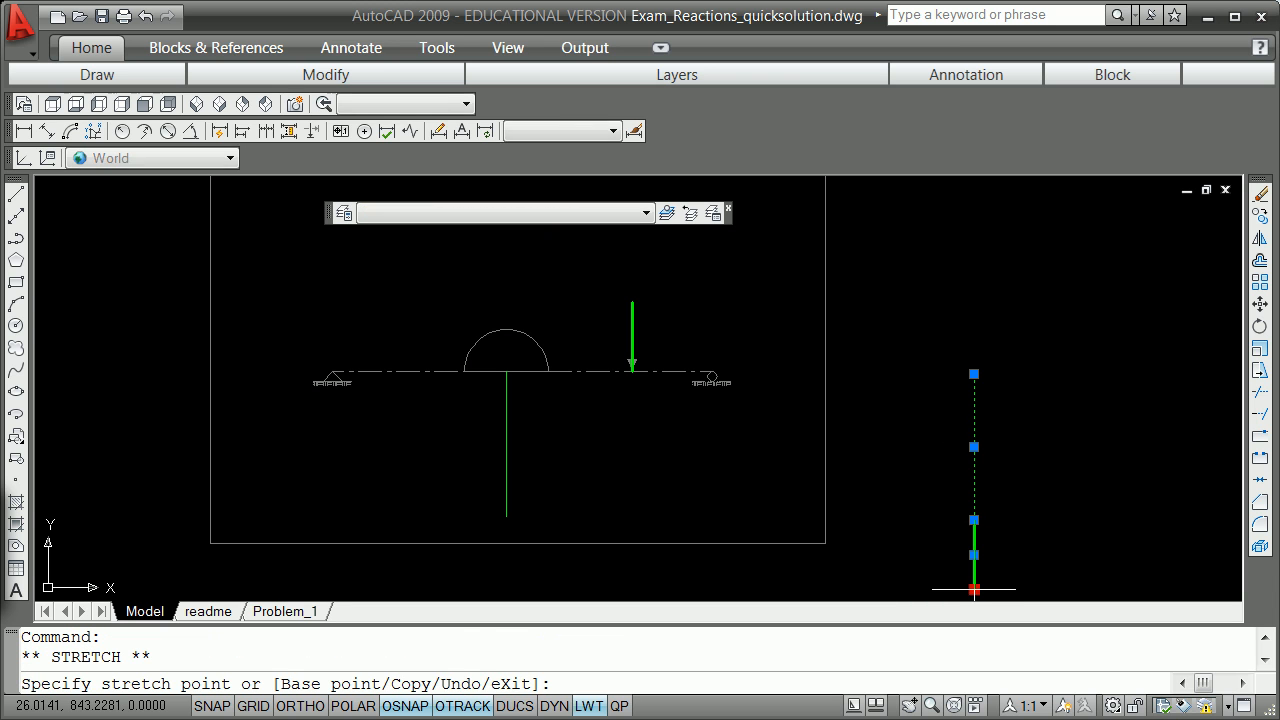
key("space")
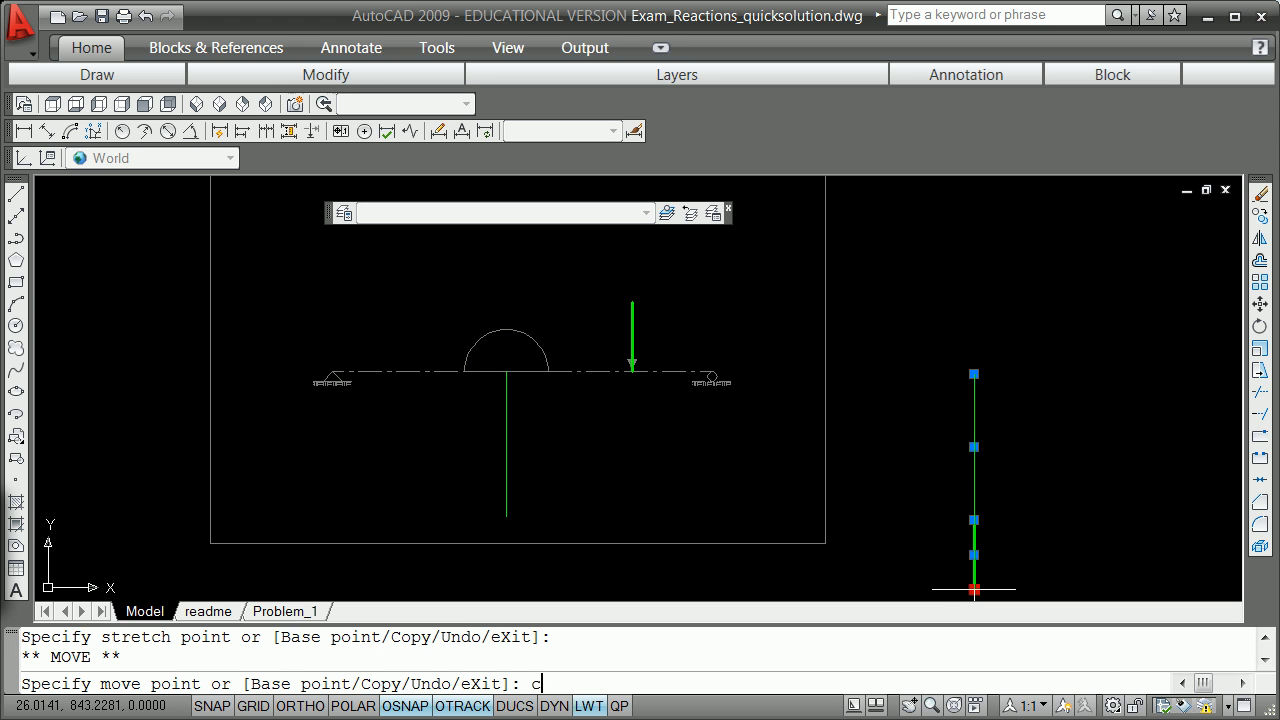
type("c")
key("Return")
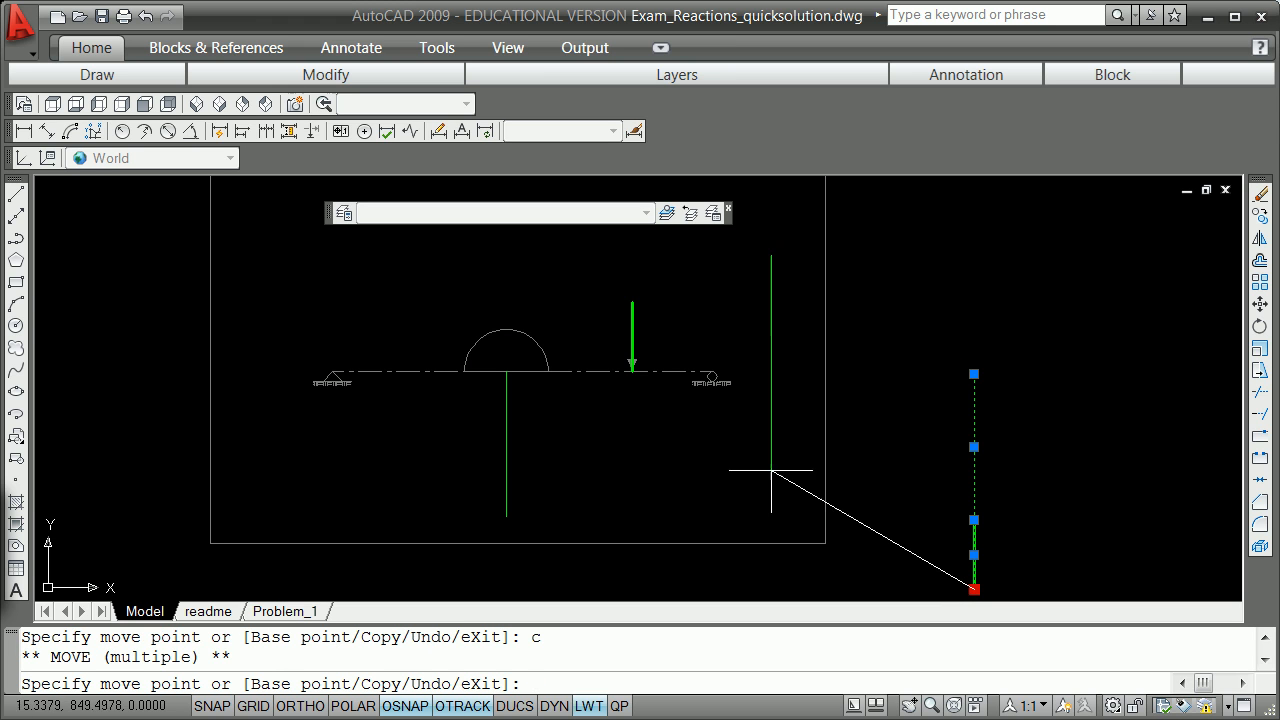
left_click(537, 372)
key("Escape")
Step: Assign the still-selected stacked load lines beside the frame to the Force_Concentrated layer
scroll(570, 415, "down", 6)
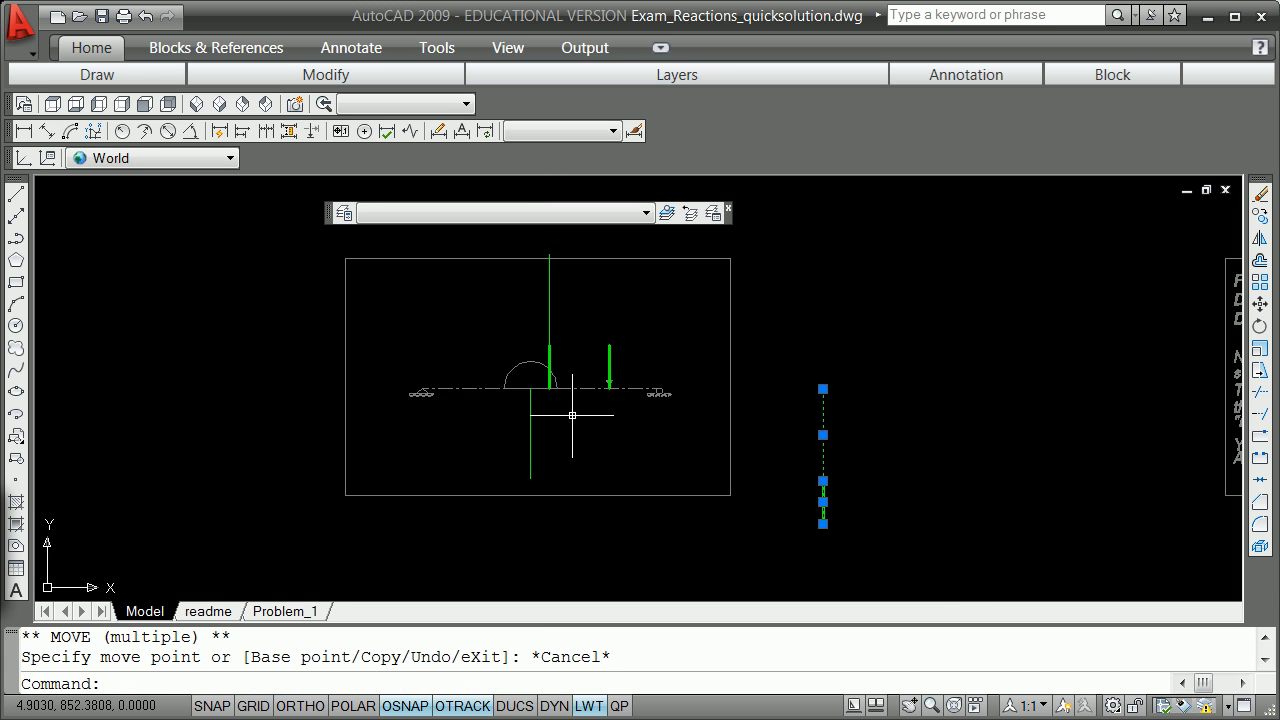
scroll(569, 461, "up", 6)
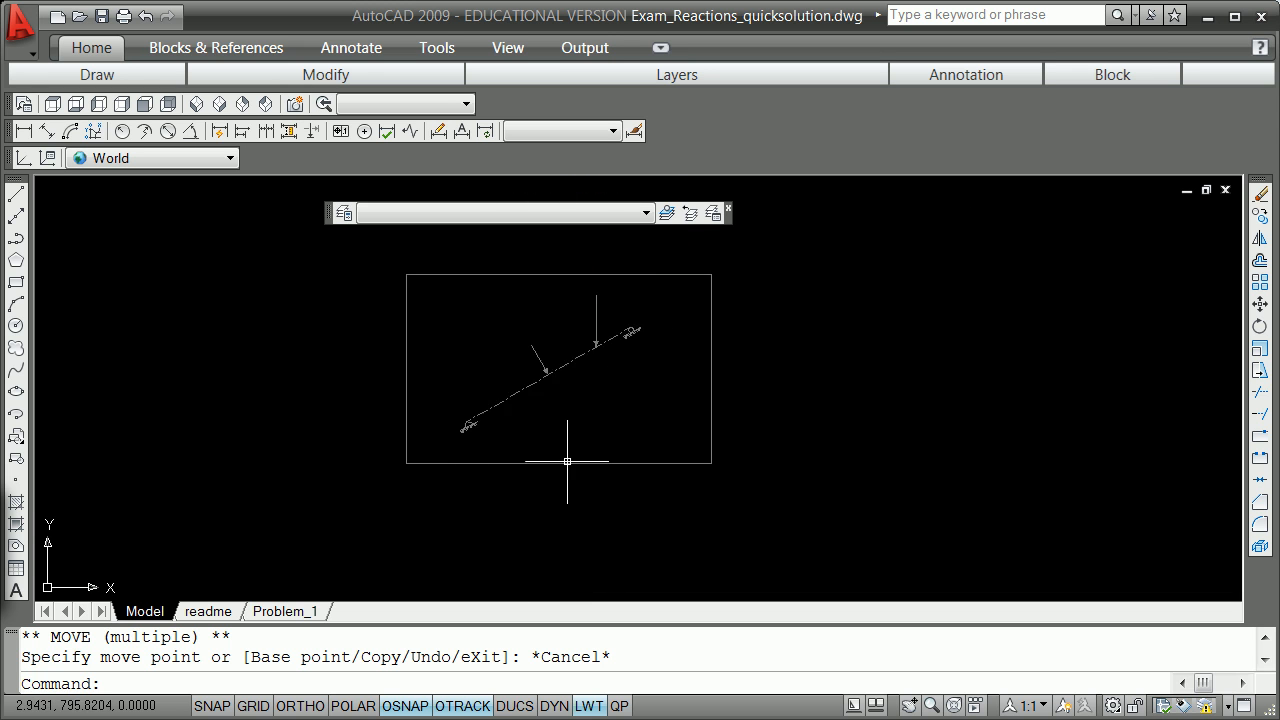
left_click(645, 212)
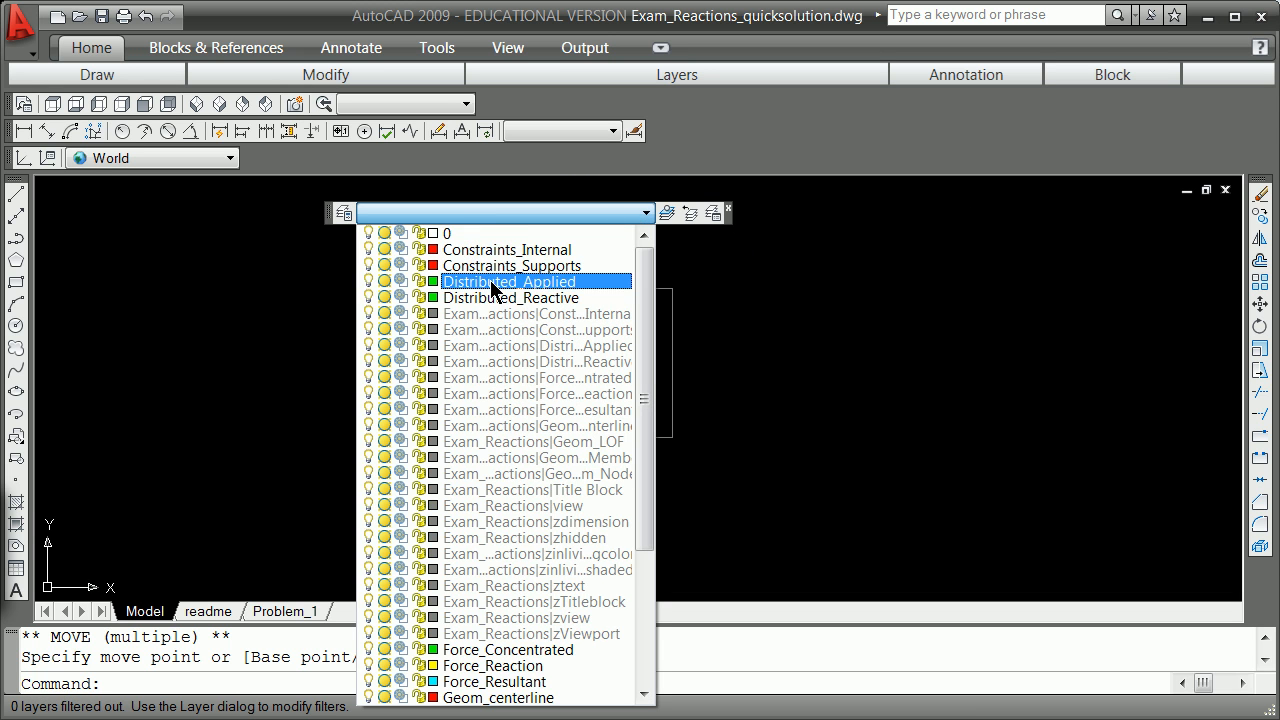
scroll(548, 664, "down", 4)
key("Escape")
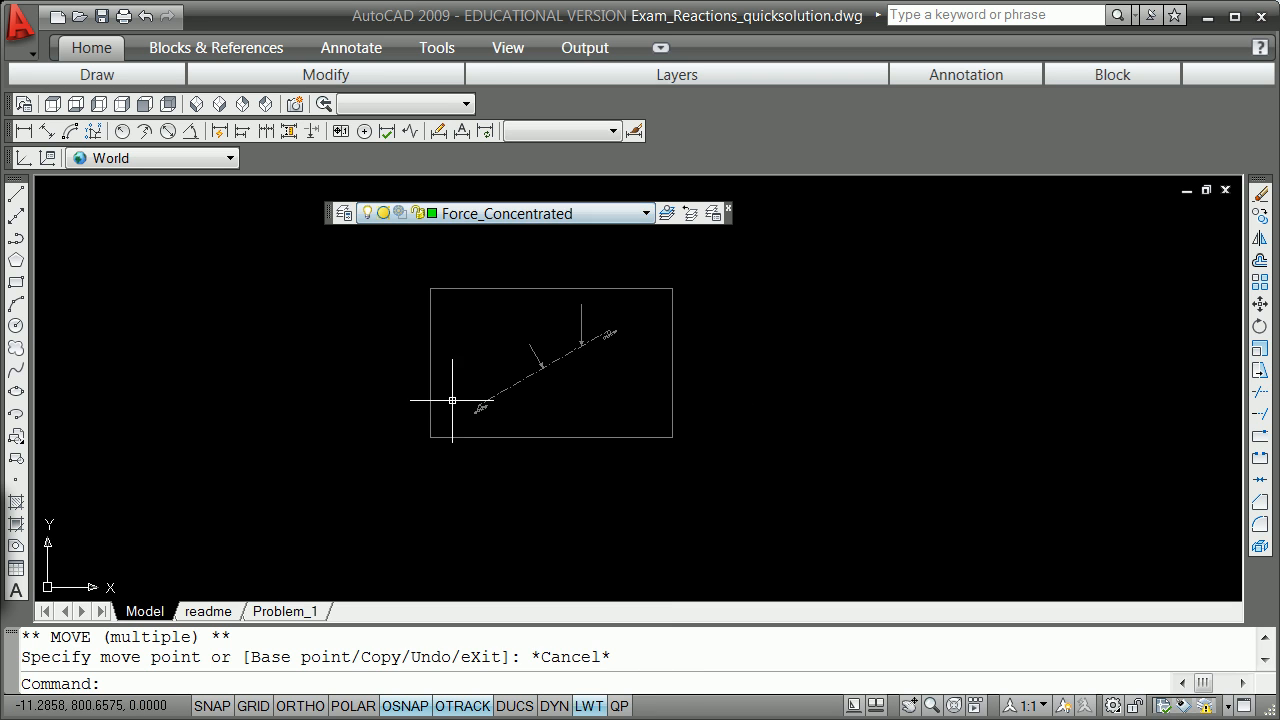
Step: Trace the sloped beam's vertical load arrow with a line from its upper endpoint to its tip on the beam
left_click(16, 193)
right_click(255, 268, "shift")
left_click(340, 376)
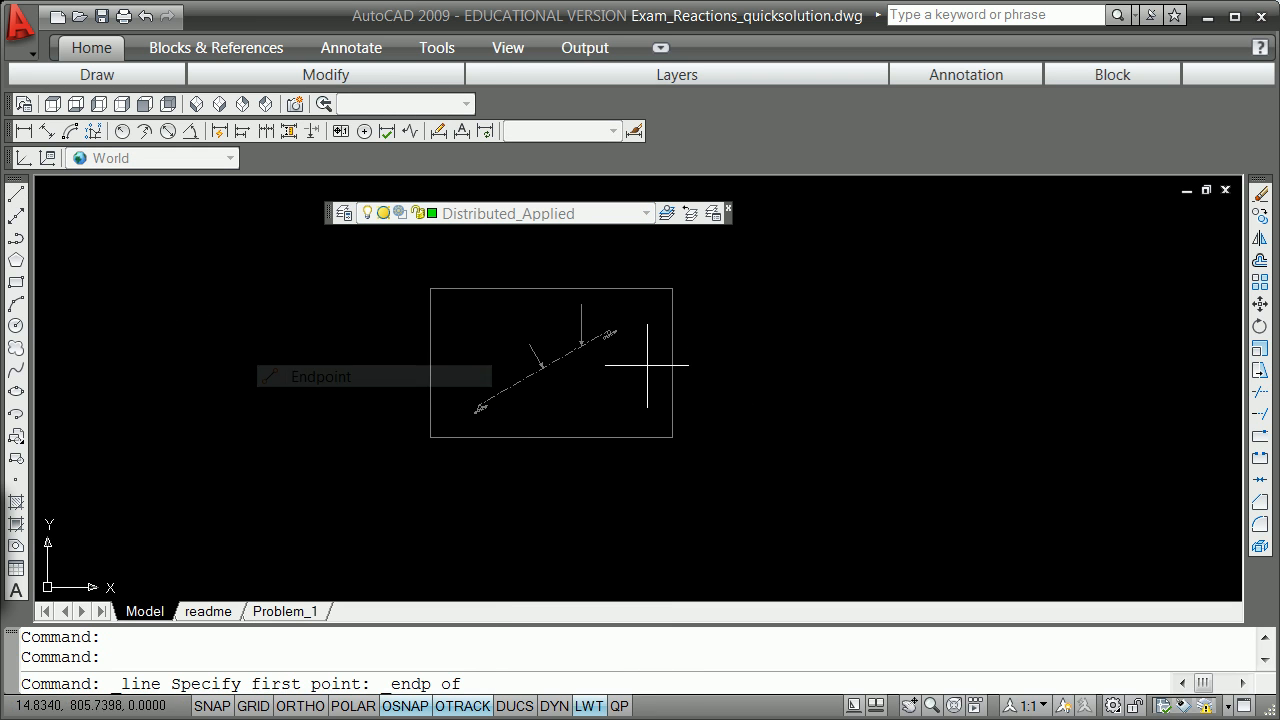
left_click(580, 299)
right_click(586, 382, "shift")
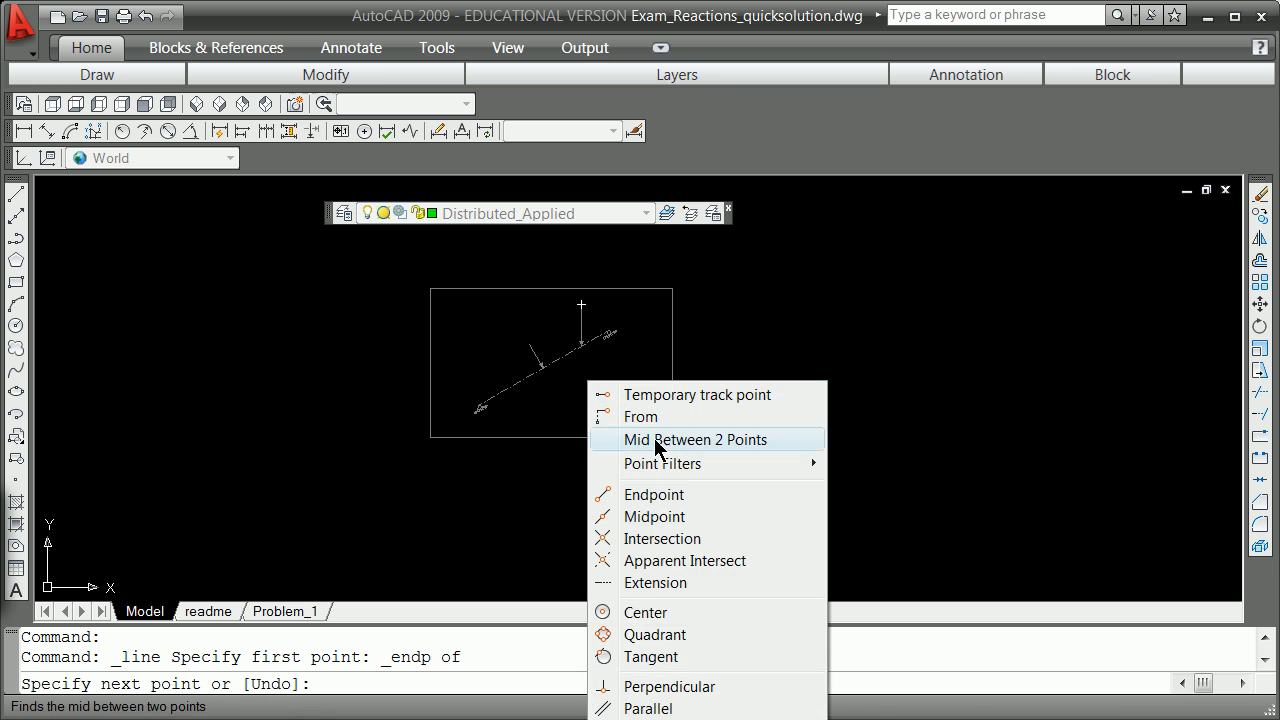
left_click(674, 494)
left_click(579, 345)
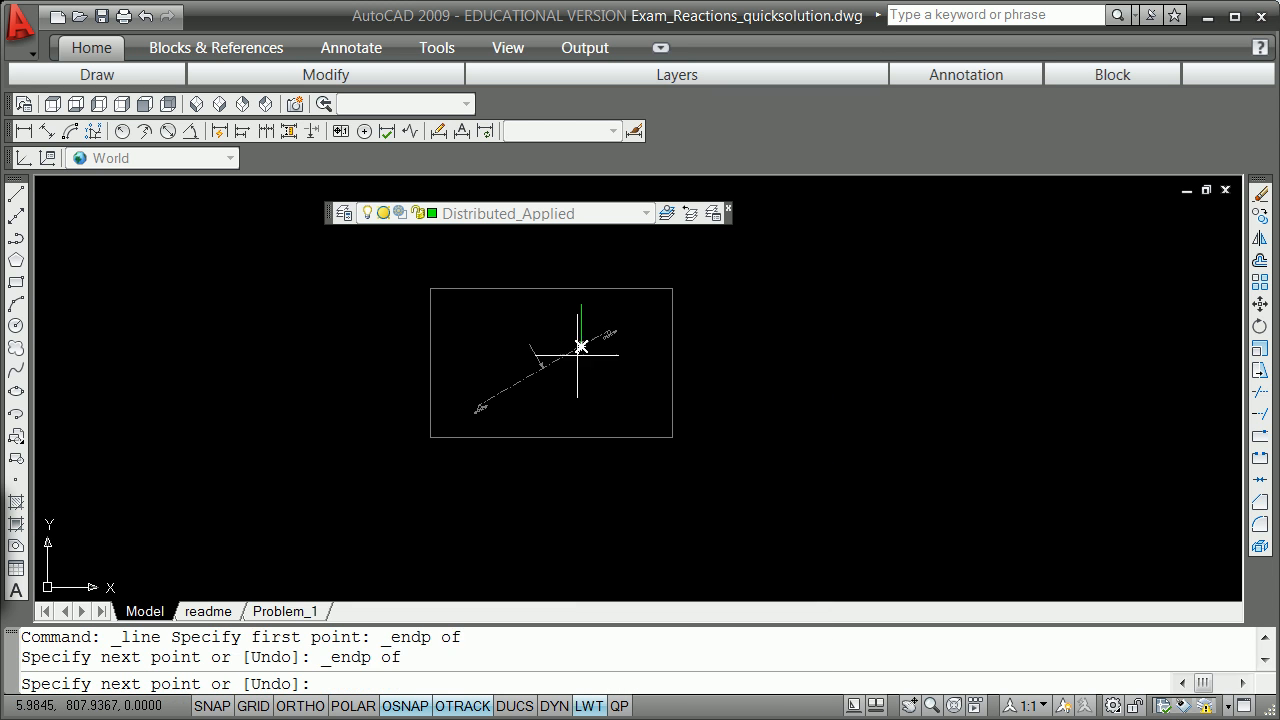
key("Return")
Step: Trace the sloped beam's inclined load arrow with a line from its upper endpoint to its tip on the beam
key("Return")
scroll(537, 374, "up", 5)
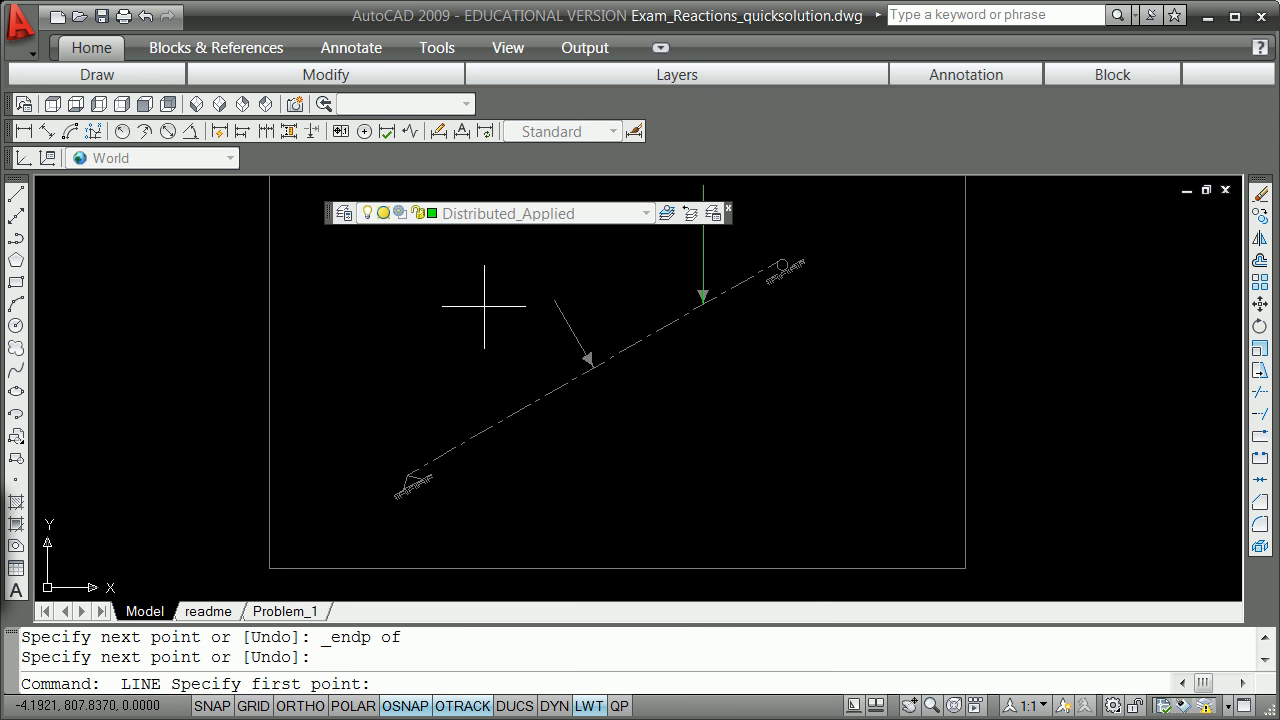
left_click(20, 196)
right_click(340, 300, "shift")
left_click(423, 417)
left_click(554, 300)
right_click(591, 388, "shift")
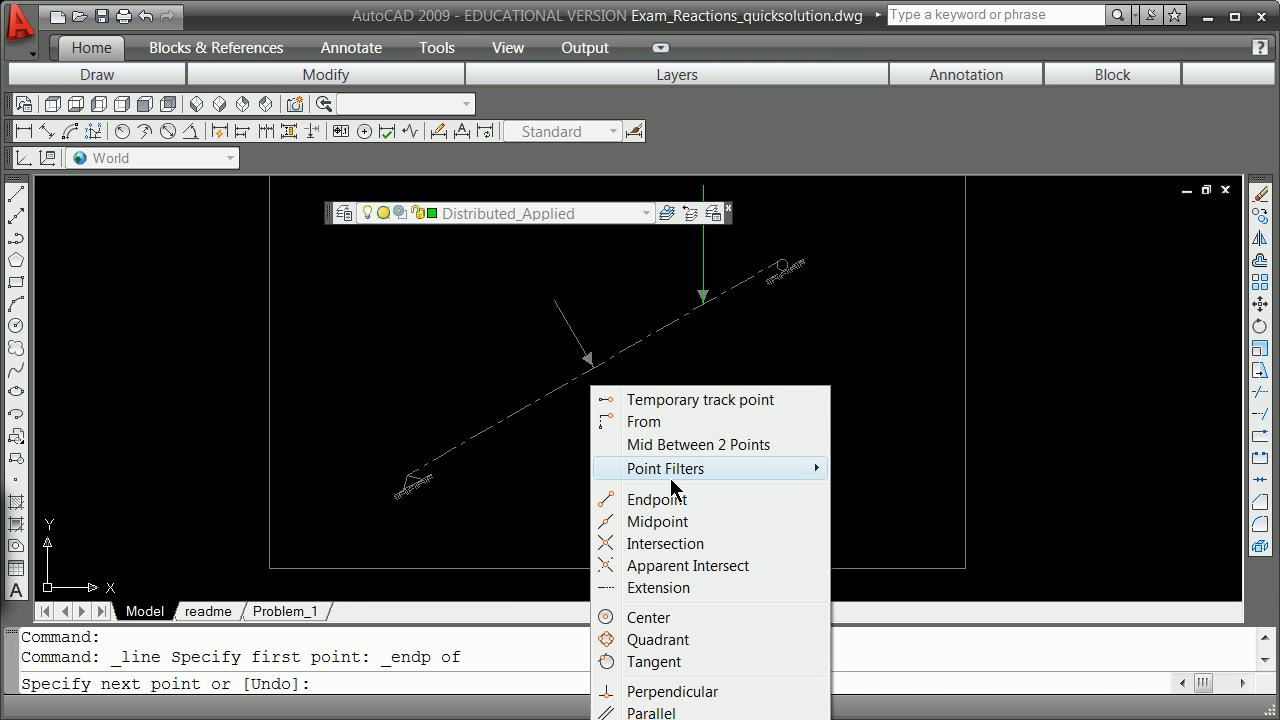
left_click(634, 497)
left_click(591, 362)
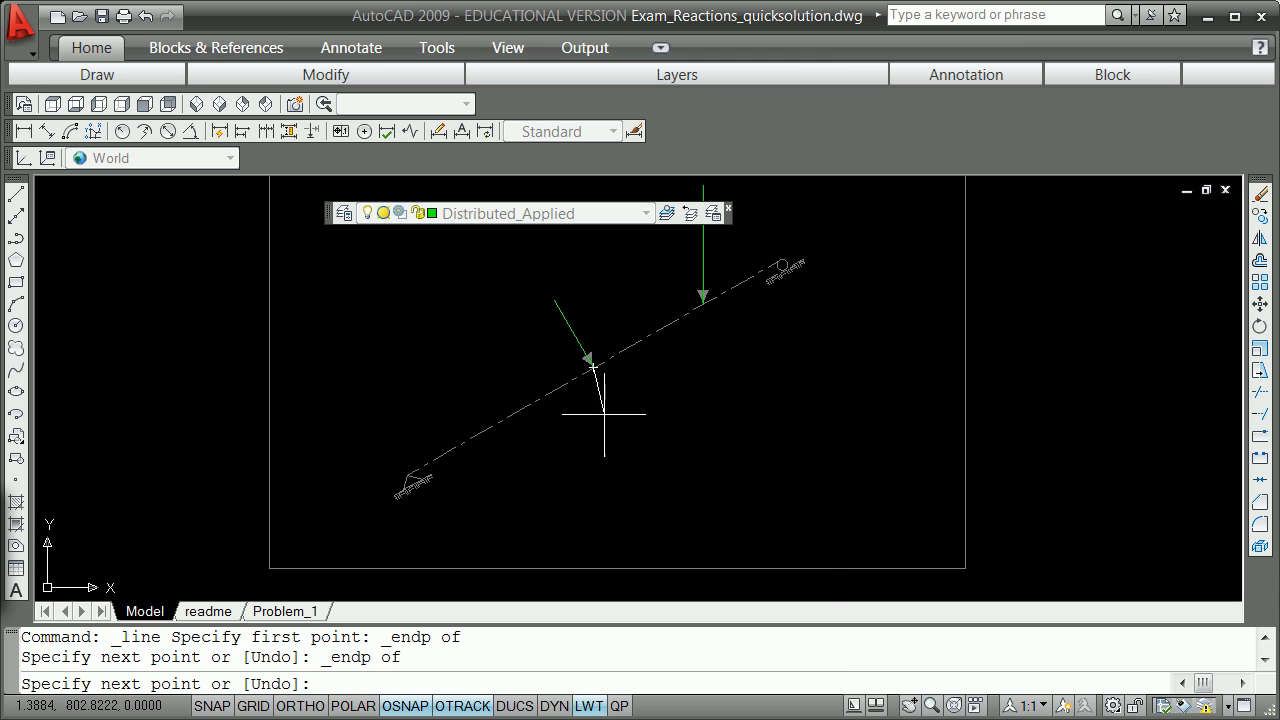
key("Return")
Step: Assign the traced inclined and vertical load lines to the Force_Concentrated layer
left_click(576, 336)
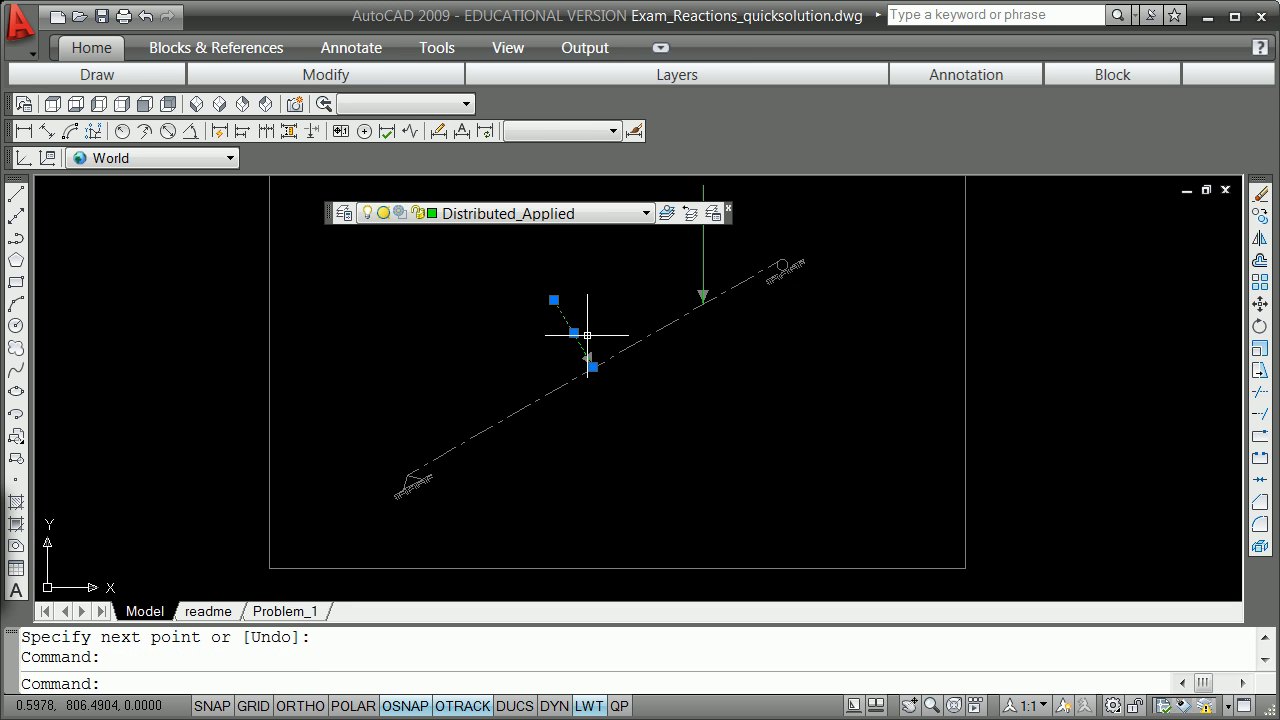
left_click(703, 279)
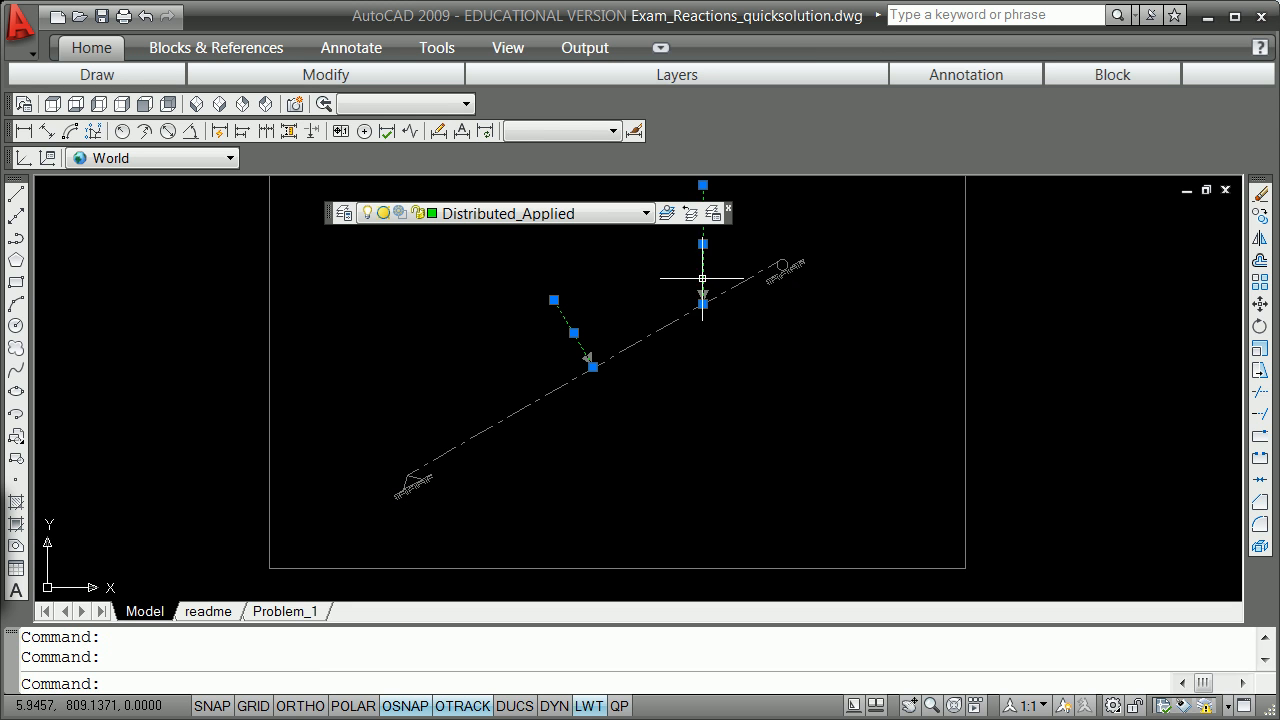
left_click(647, 222)
left_click(549, 604)
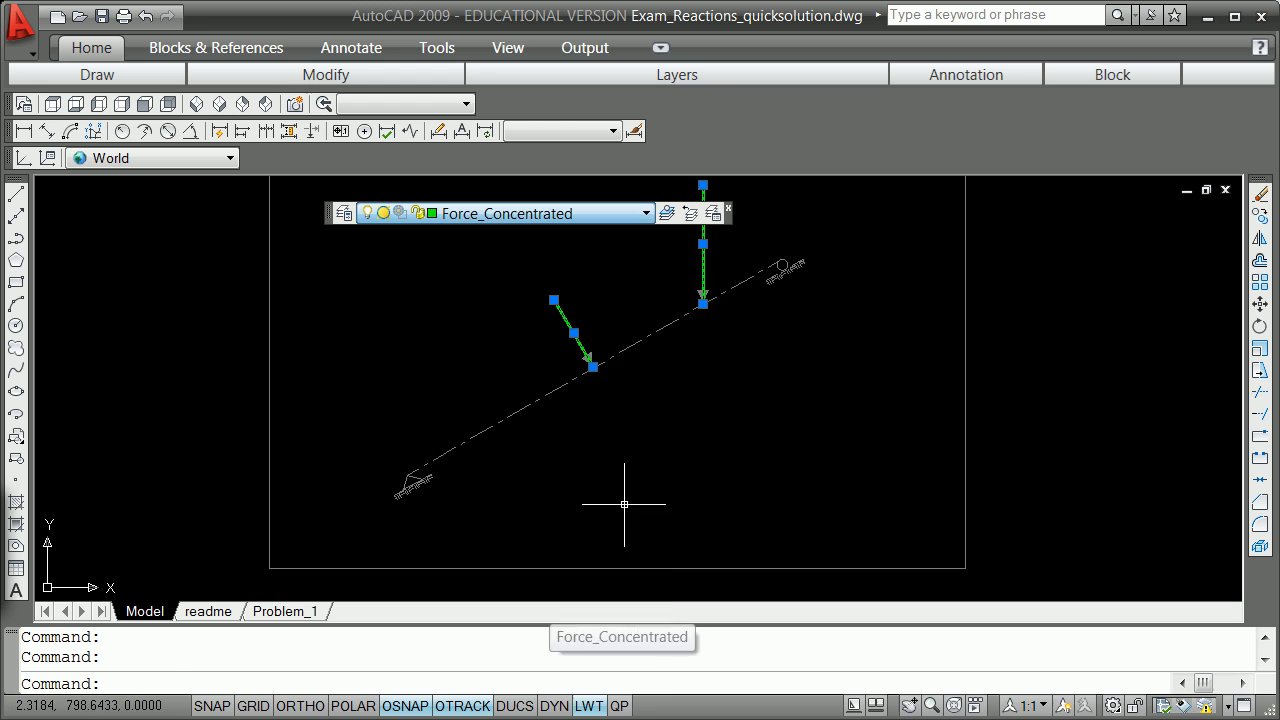
key("Escape")
Step: Copy the inclined load line from its upper endpoint to the lower edge of the problem frame, beneath the vertical load
scroll(717, 400, "down", 3)
scroll(715, 386, "up", 1)
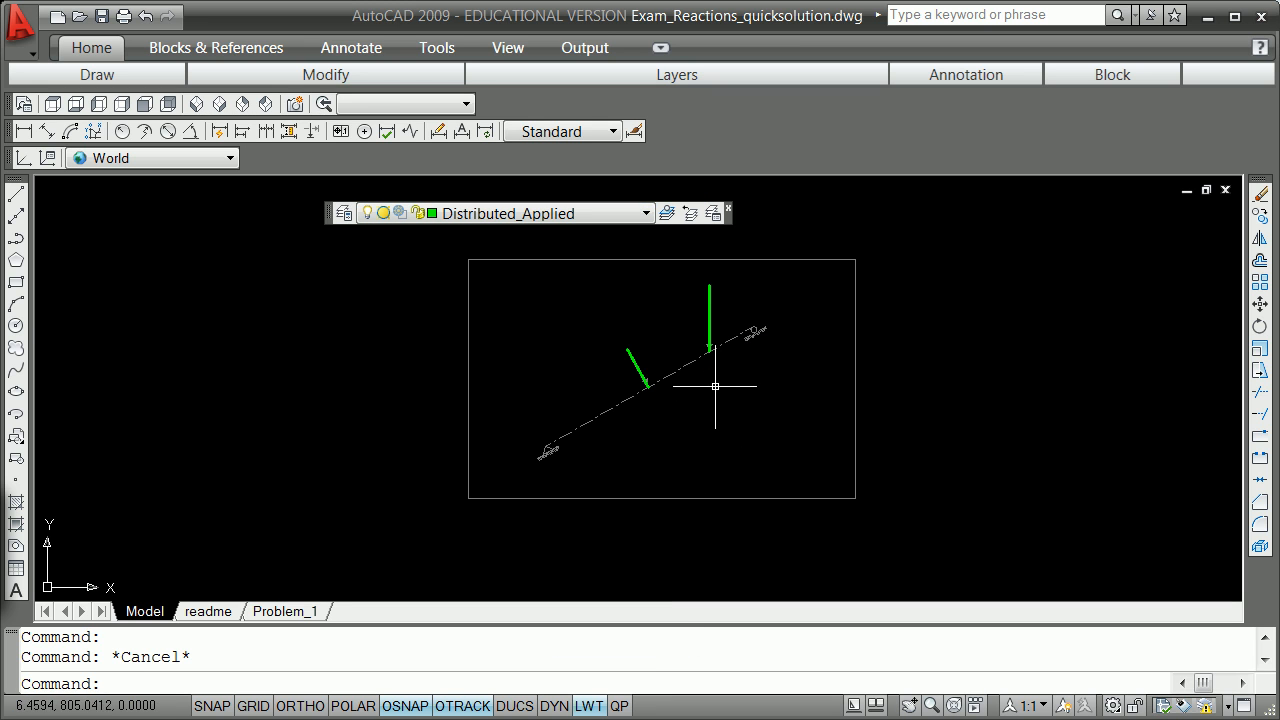
left_click(634, 362)
left_click(627, 349)
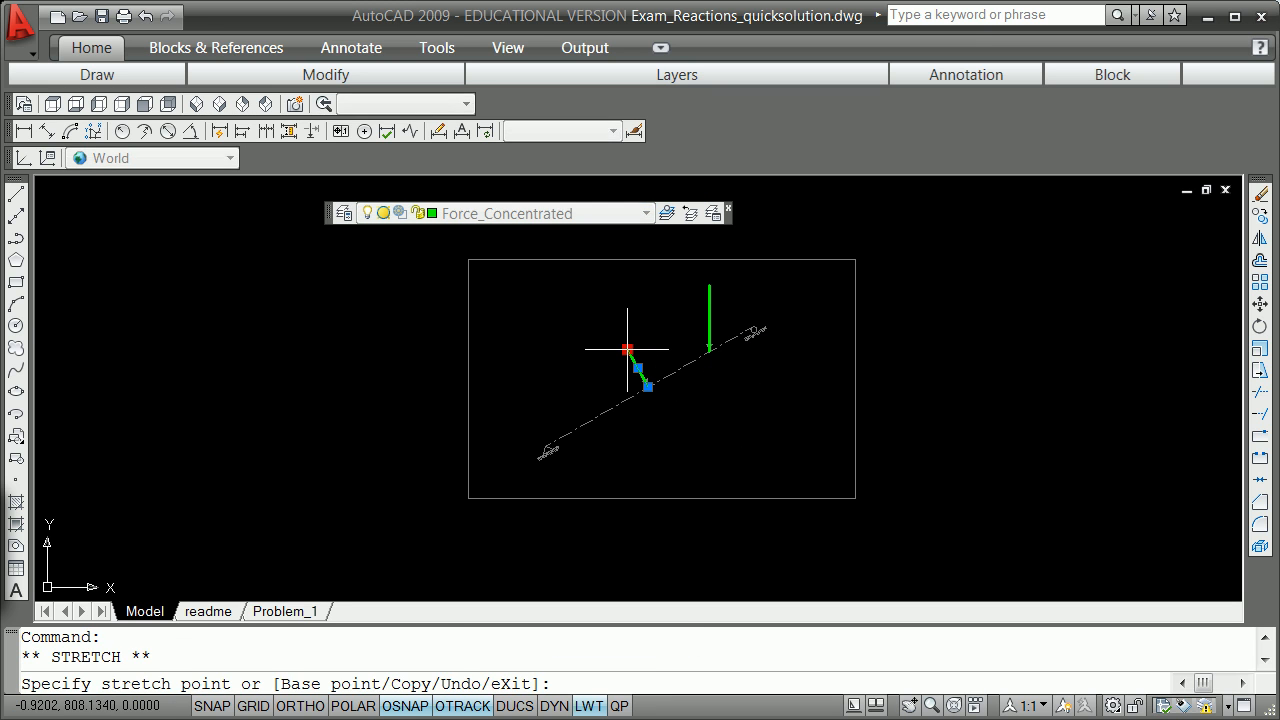
key("space")
type("c")
key("Return")
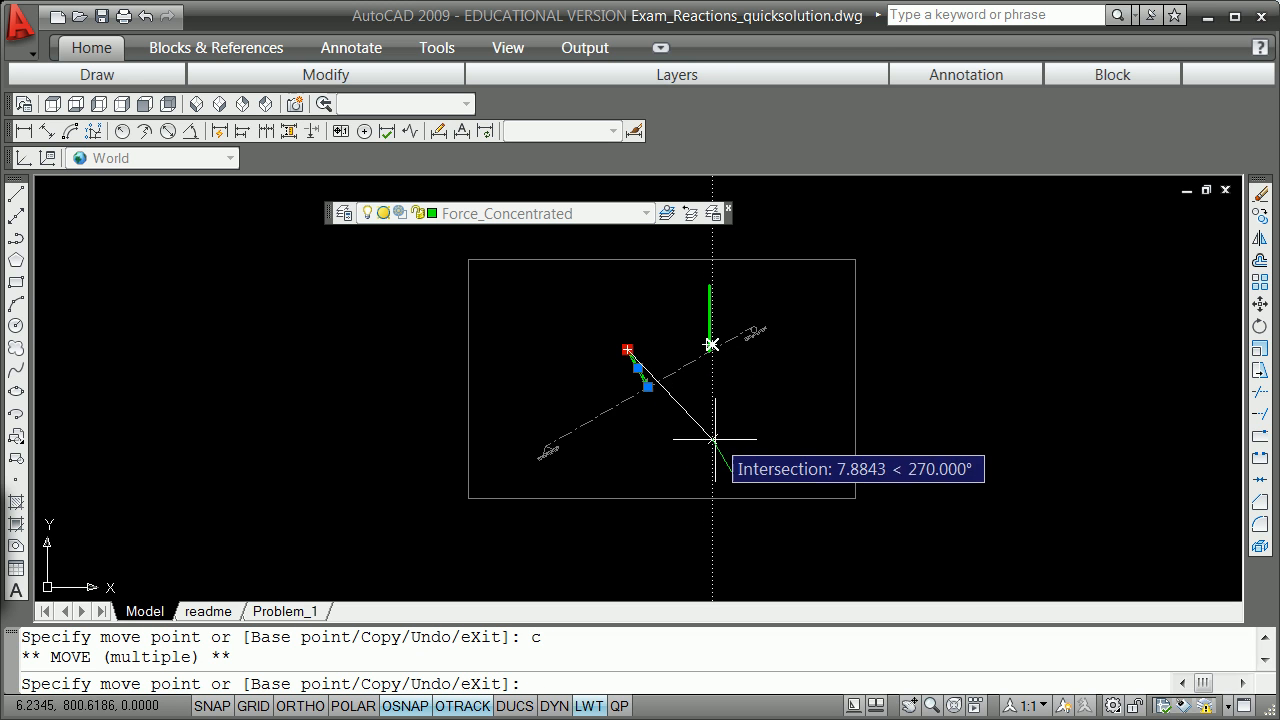
left_click(706, 489)
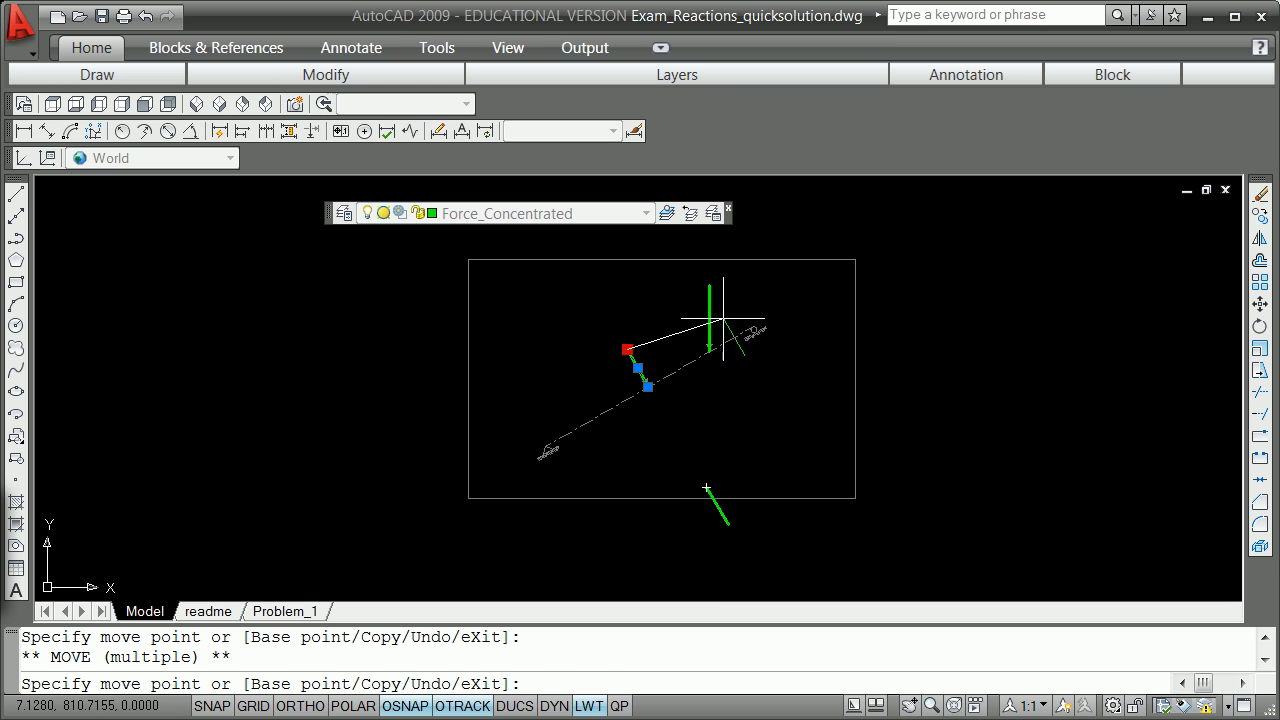
key("Escape")
key("Escape")
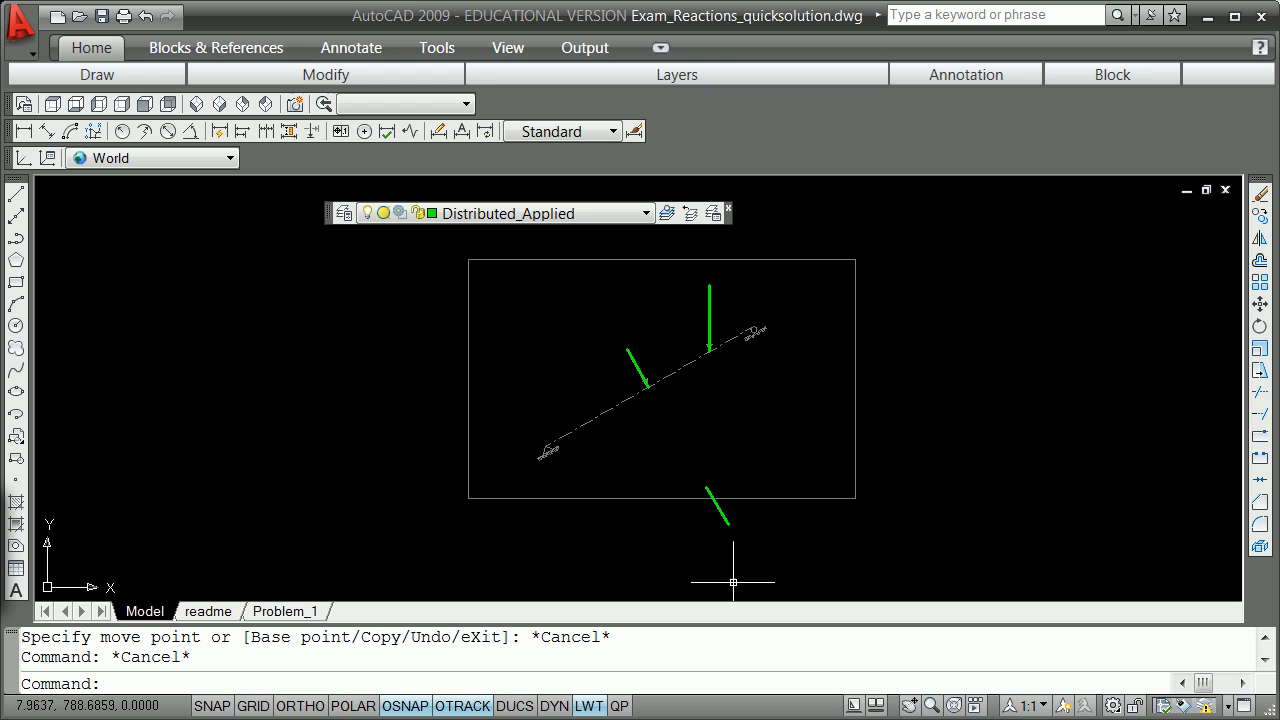
left_click(713, 309)
left_click(709, 280)
key("Escape")
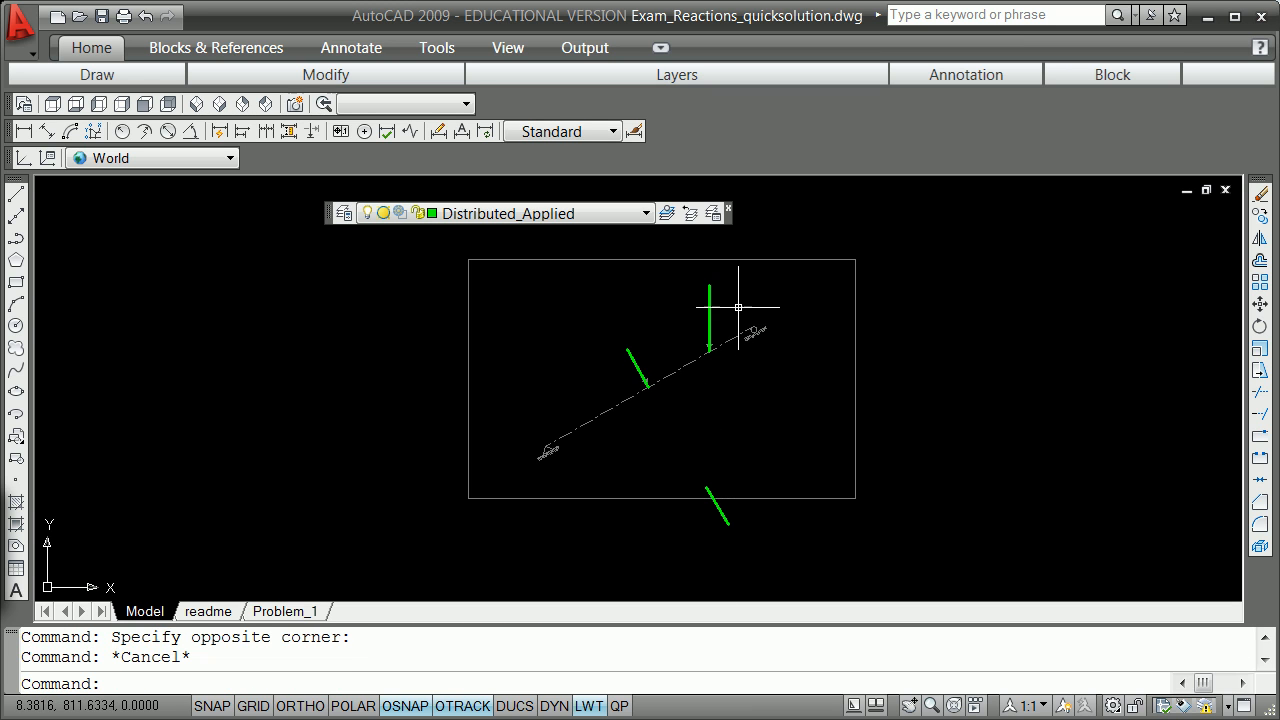
Step: Copy the vertical load line from its upper endpoint onto the lower endpoint of the copied inclined load line
left_click(709, 290)
left_click(709, 285)
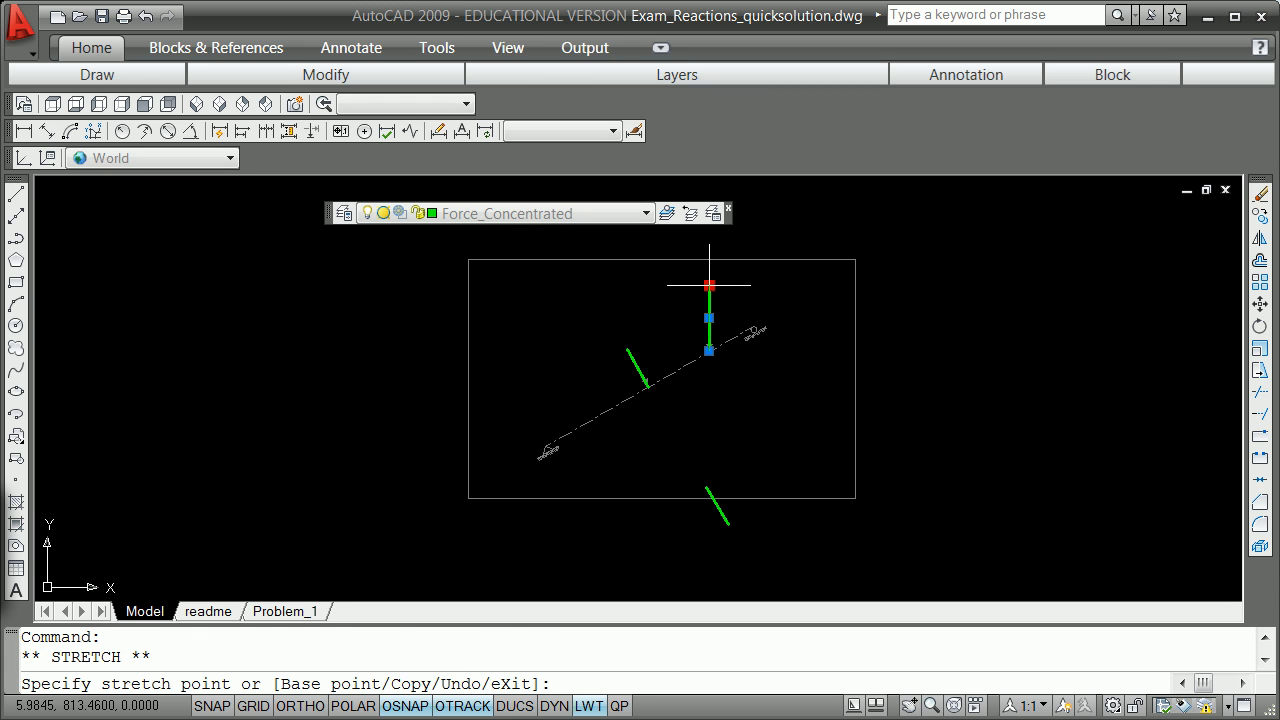
key("space")
type("c")
key("Return")
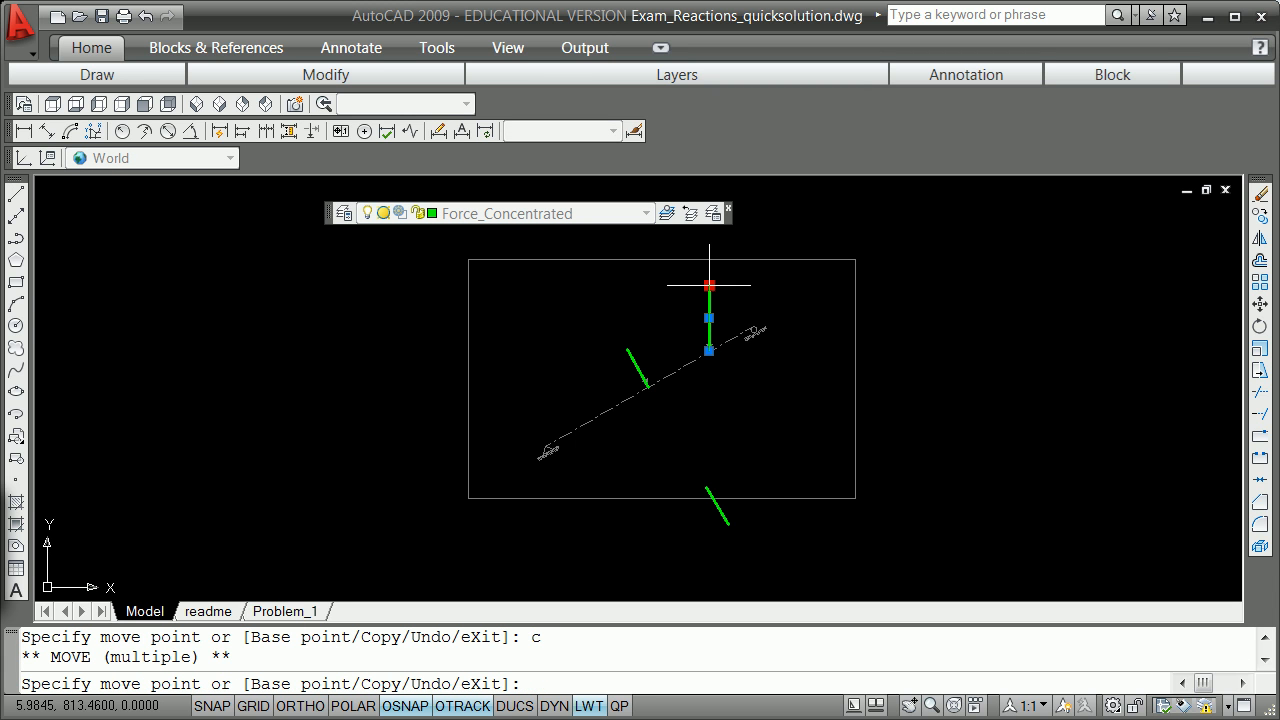
right_click(709, 555, "shift")
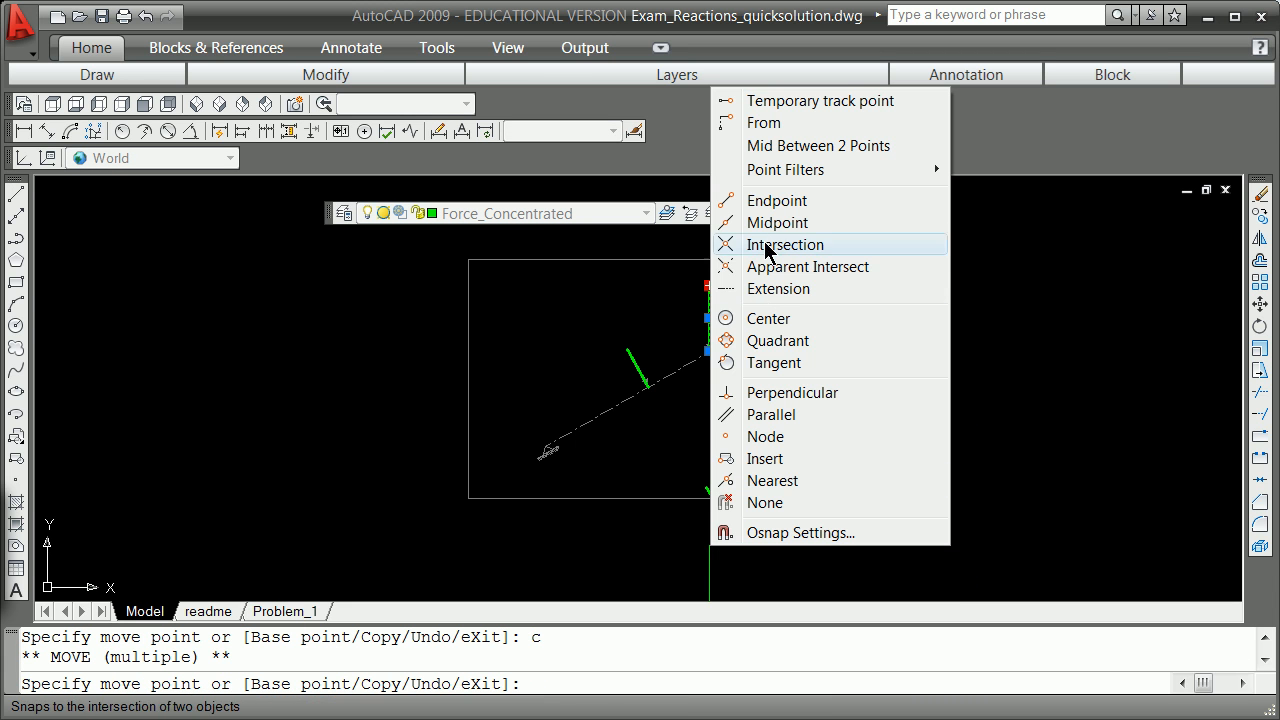
left_click(765, 203)
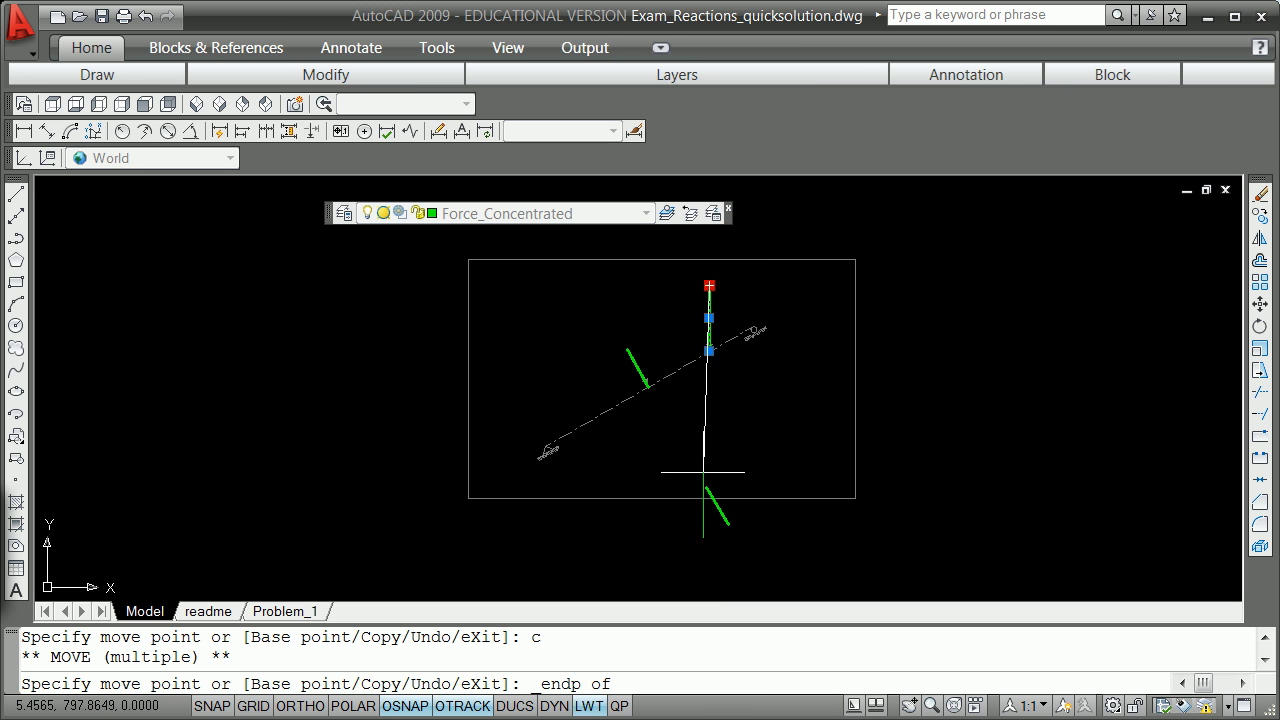
left_click(728, 525)
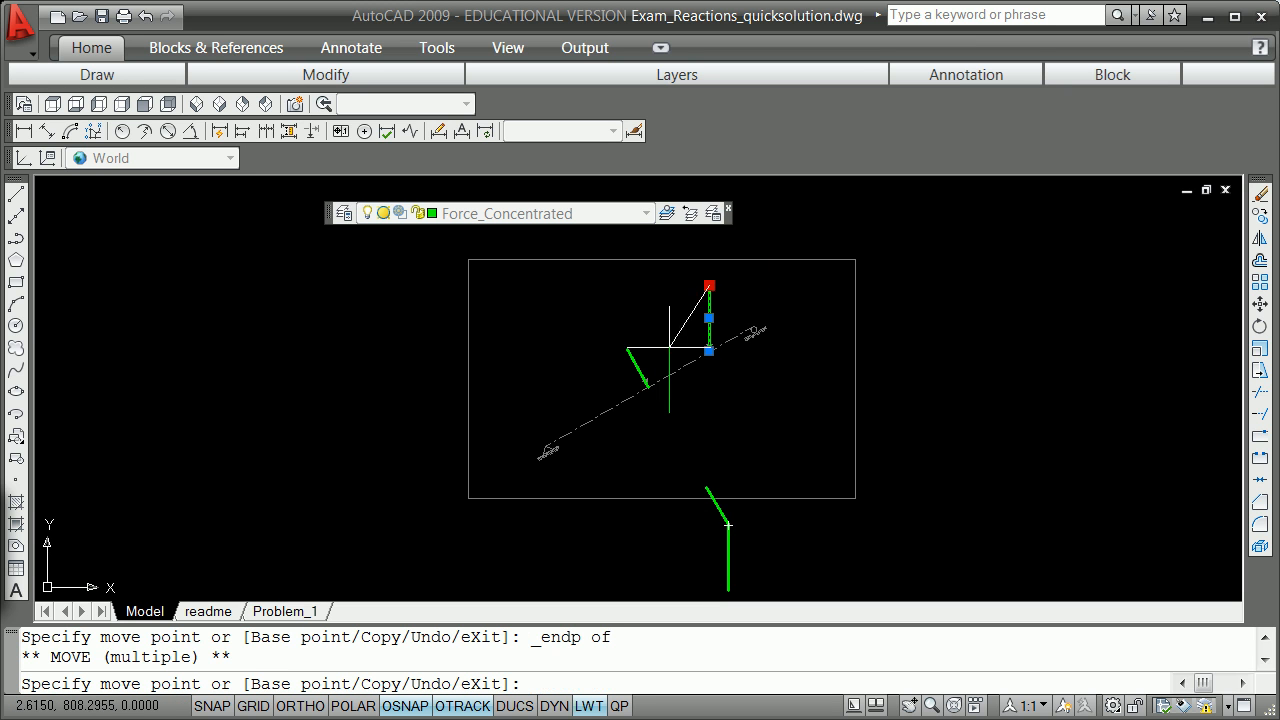
key("Escape")
key("Escape")
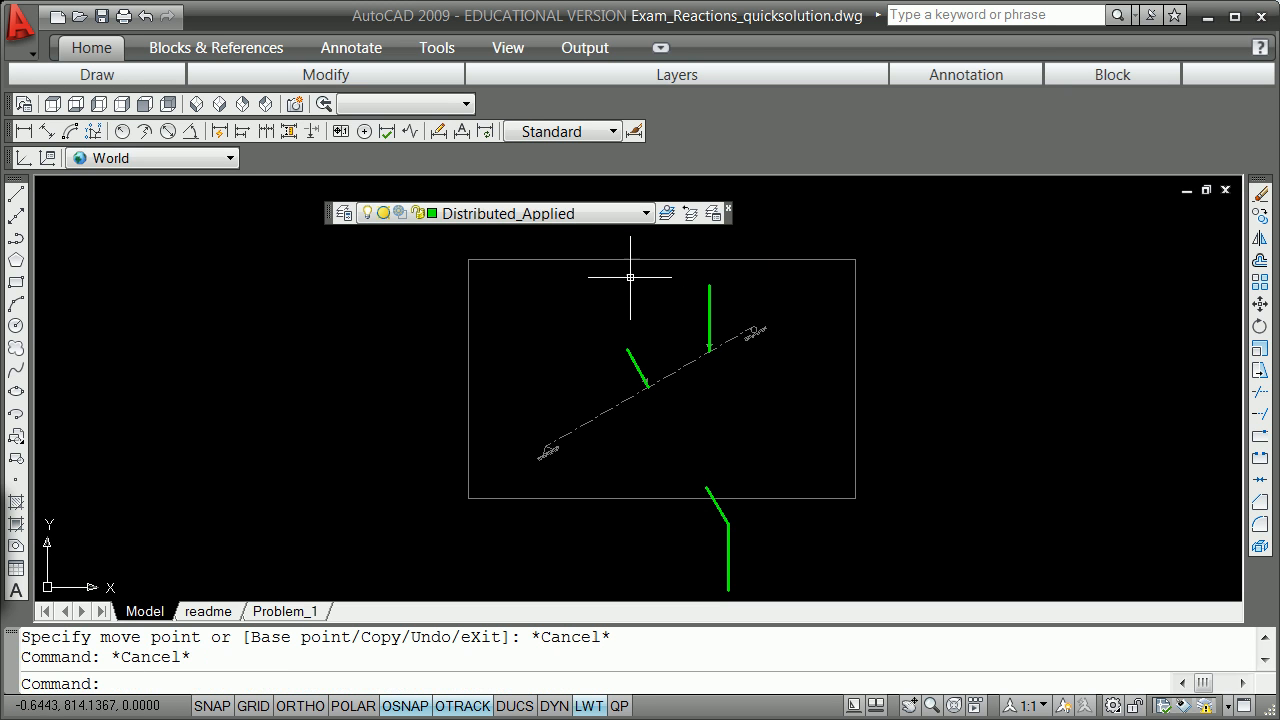
Step: On the Force_Resultant layer, draw a line from the copied inclined load's upper endpoint to the copied vertical load's lower endpoint
left_click(646, 214)
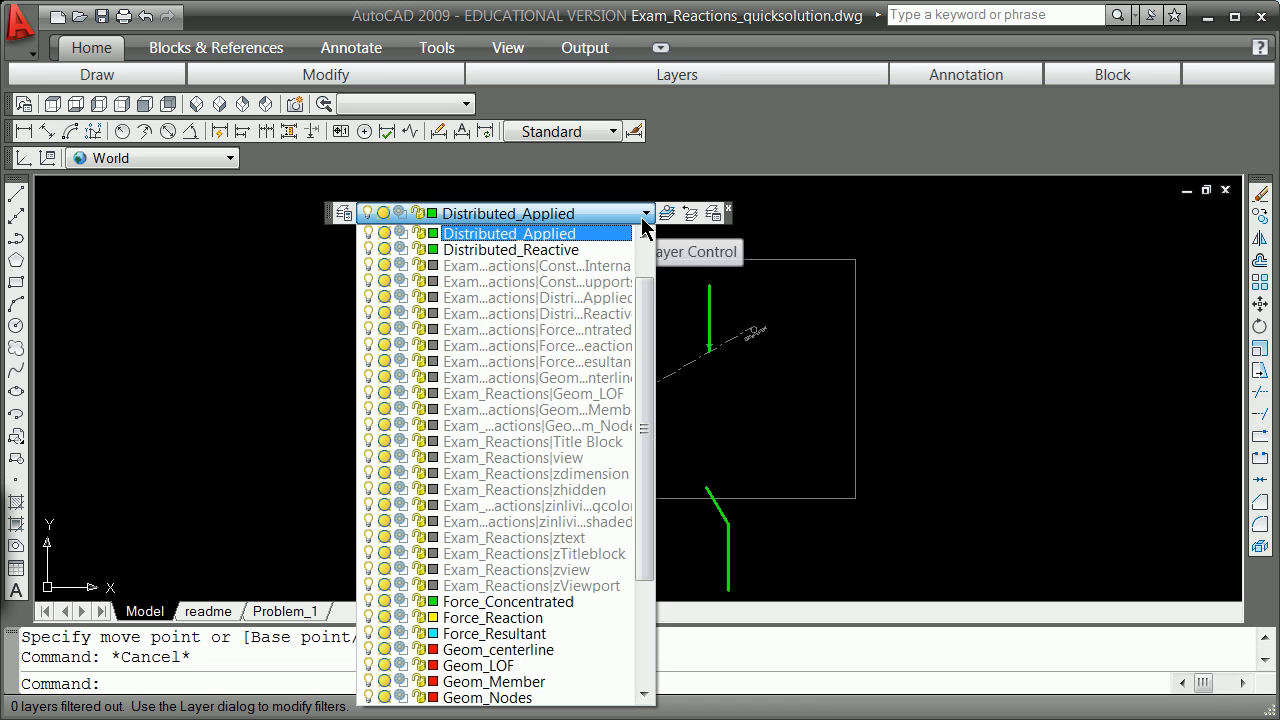
left_click(508, 638)
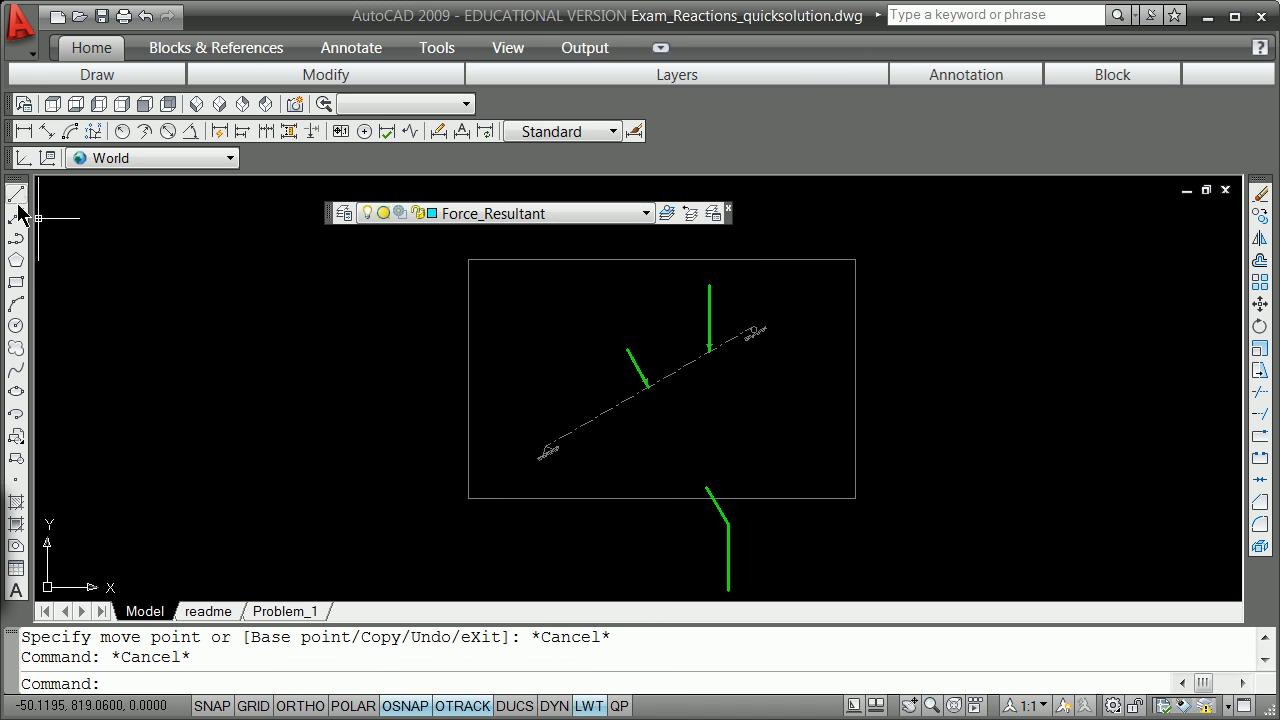
left_click(14, 205)
right_click(240, 297, "shift")
left_click(276, 333)
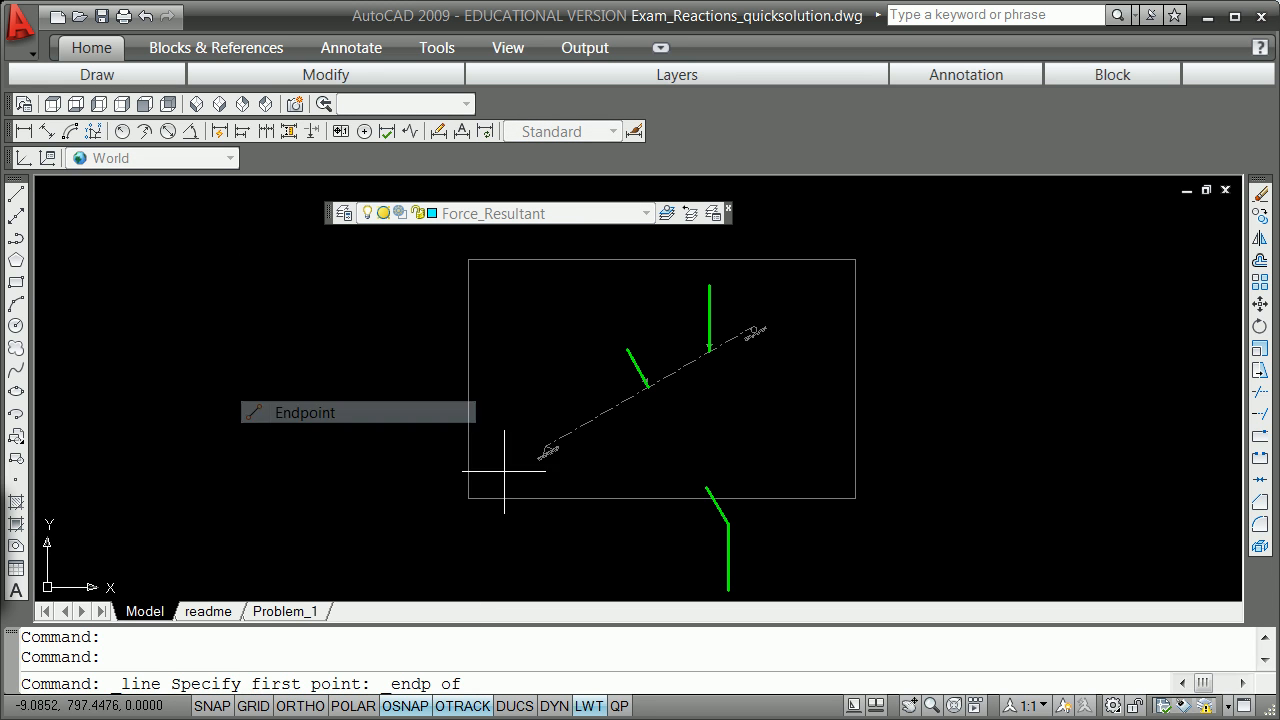
left_click(697, 485)
right_click(711, 566, "shift")
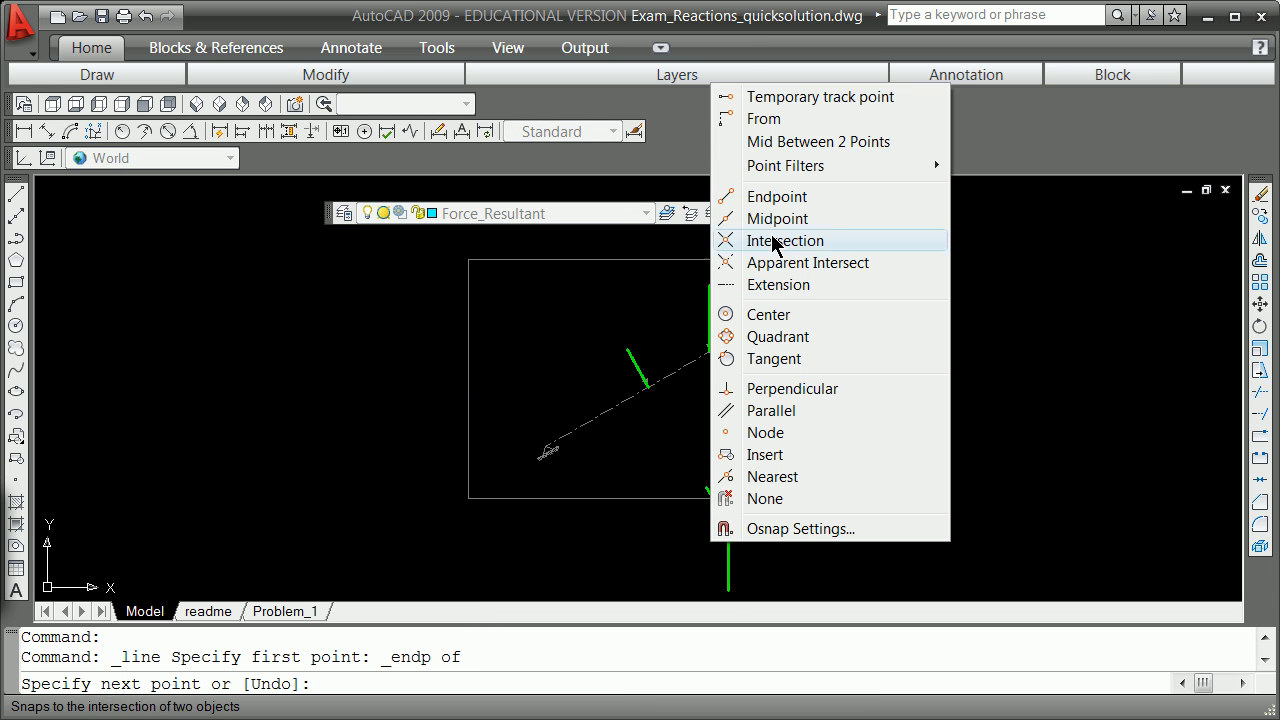
left_click(767, 196)
left_click(728, 591)
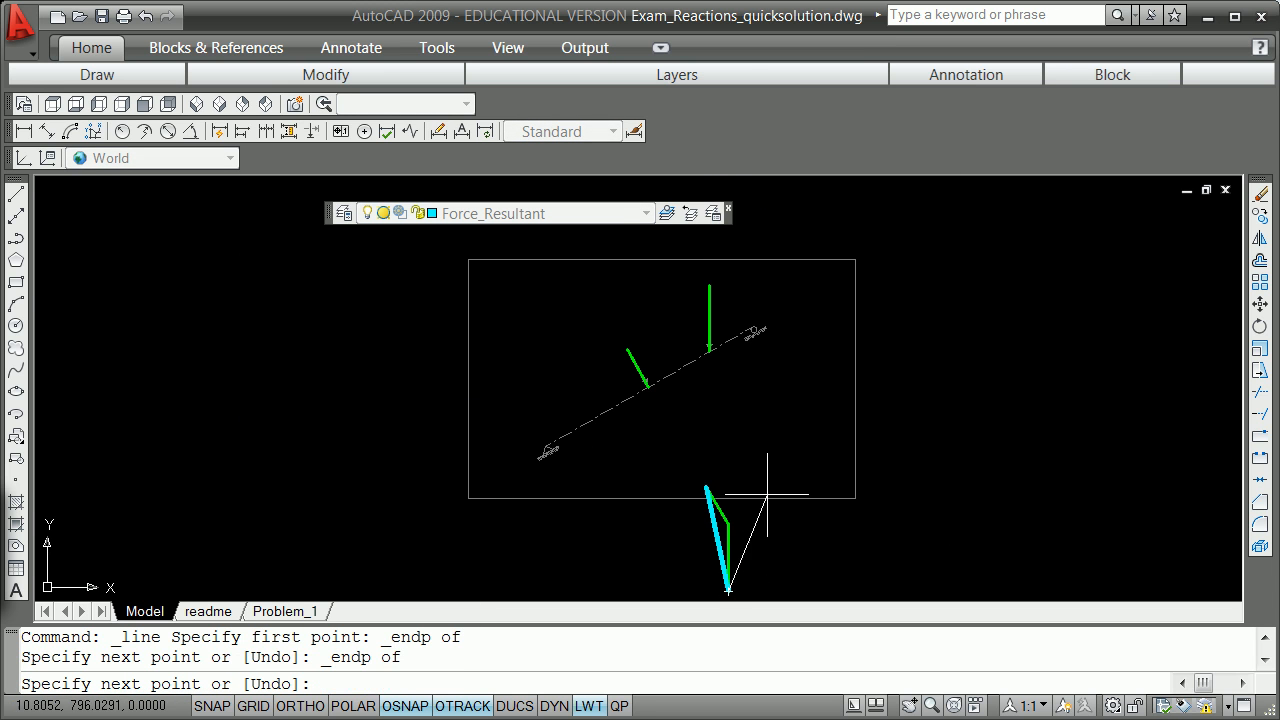
key("Return")
Step: Erase the copied inclined and vertical load lines beside the resultant
type("e")
key("Return")
left_click(722, 518)
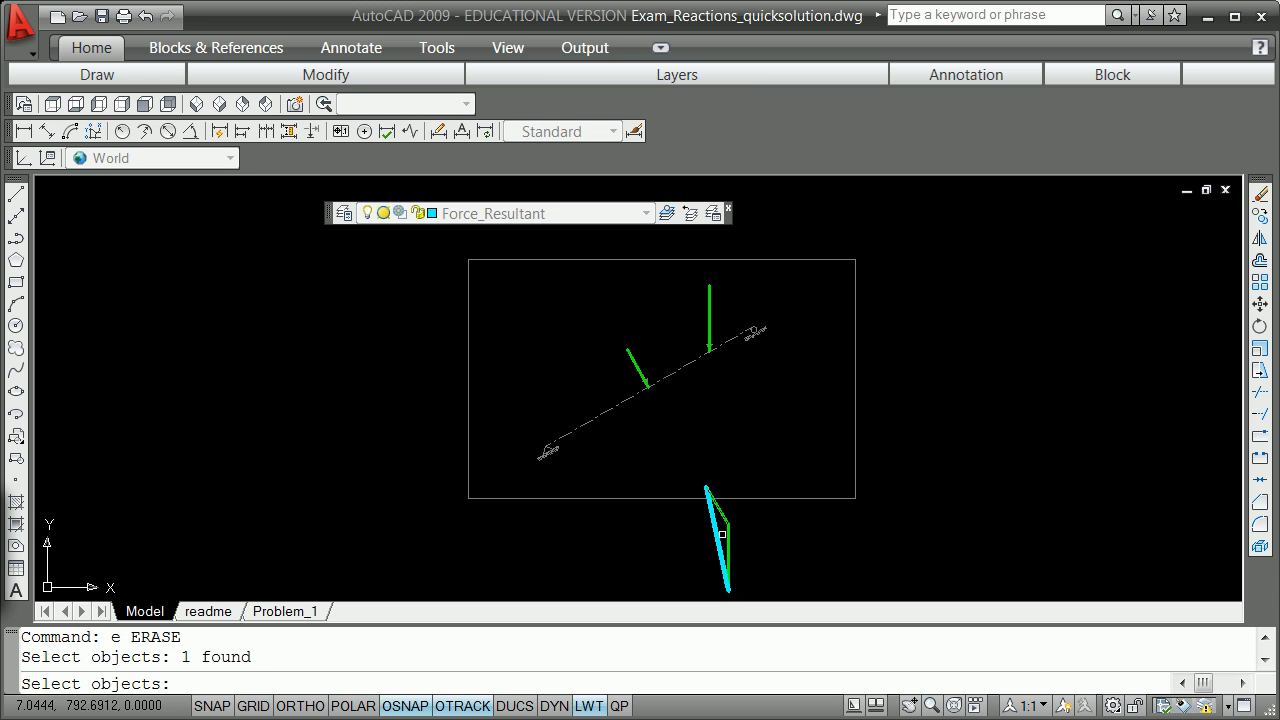
left_click(728, 537)
key("Return")
Step: Erase the traced inclined and vertical load lines on the sloped beam
type("e")
key("Return")
left_click(632, 356)
left_click(709, 310)
key("Return")
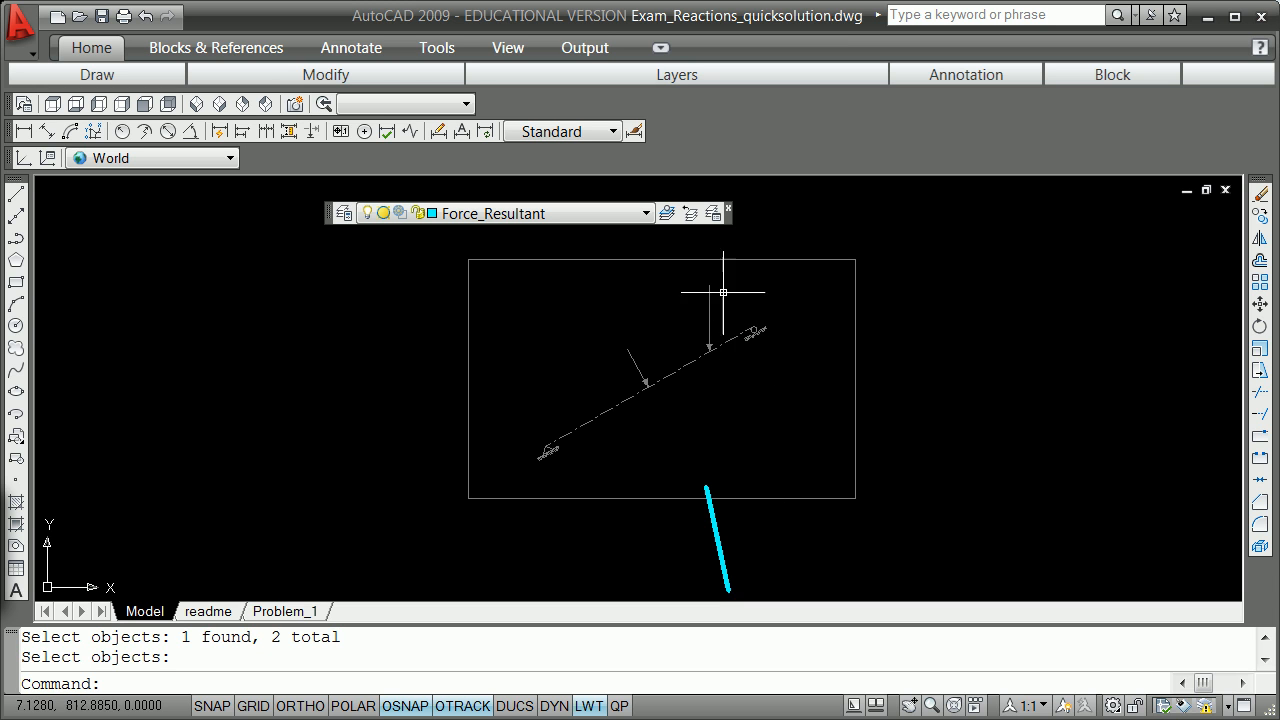
Step: Draw a line from above the sloped beam perpendicular to it, between the vertical load and the roller support
scroll(745, 320, "up", 8)
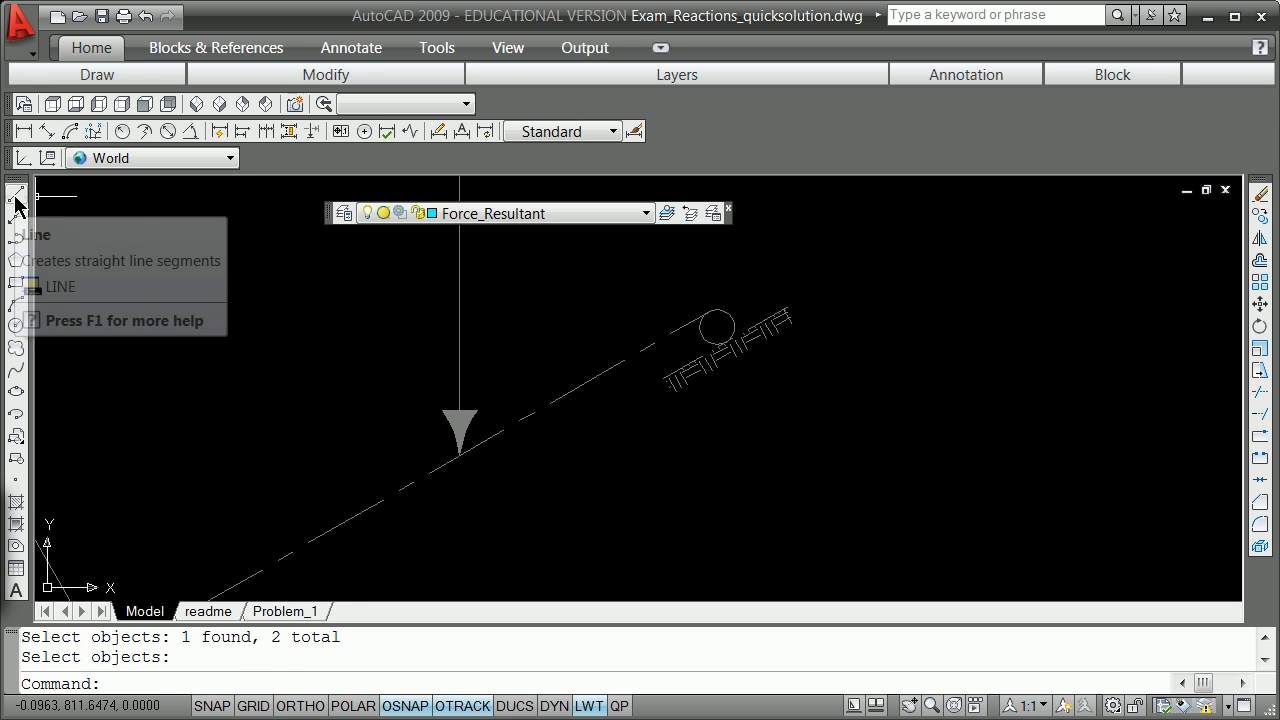
left_click(16, 195)
left_click(551, 357)
right_click(557, 355, "shift")
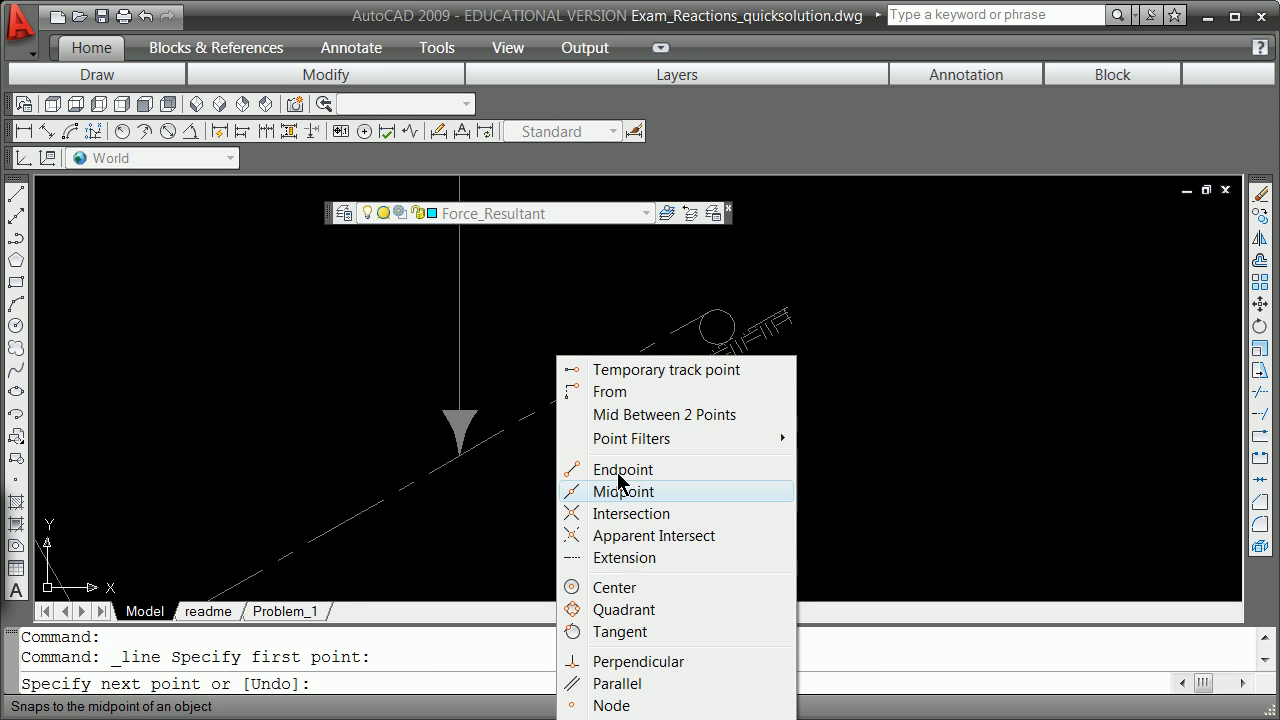
left_click(640, 662)
left_click(580, 378)
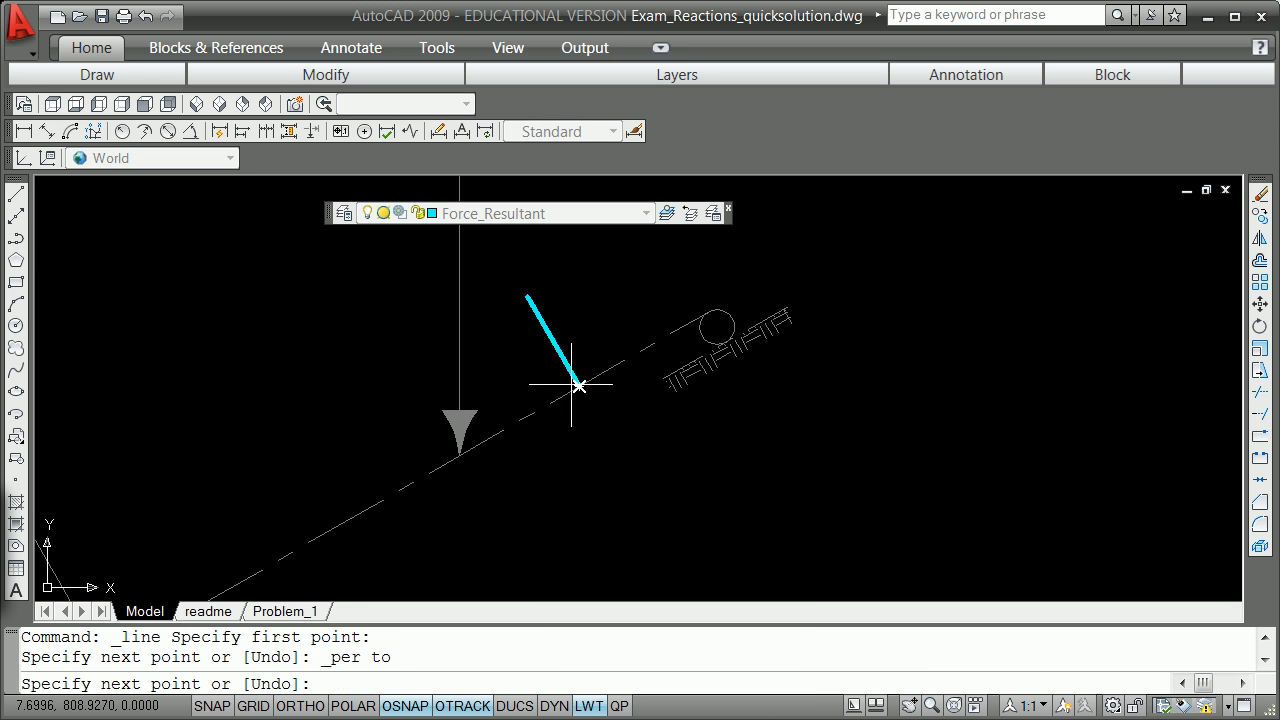
key("Return")
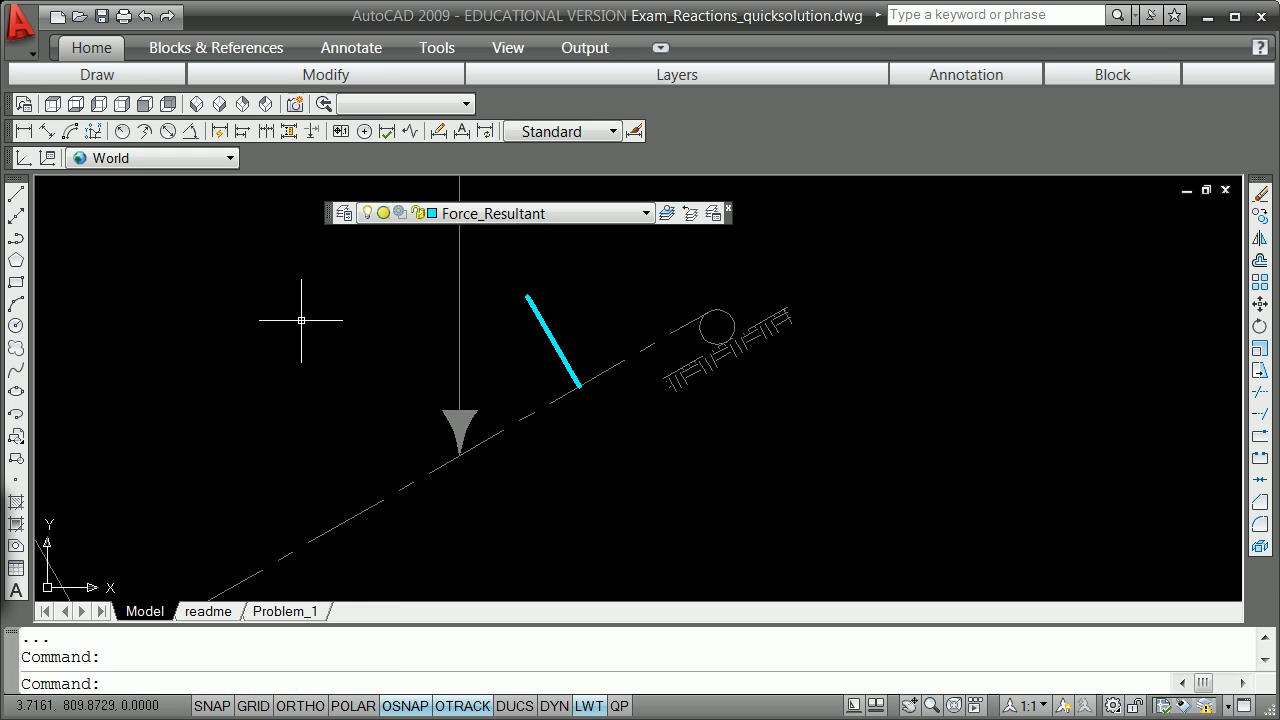
Step: On the Geom_LOF layer, draw a construction line through both endpoints of the line perpendicular to the sloped beam
left_click(646, 215)
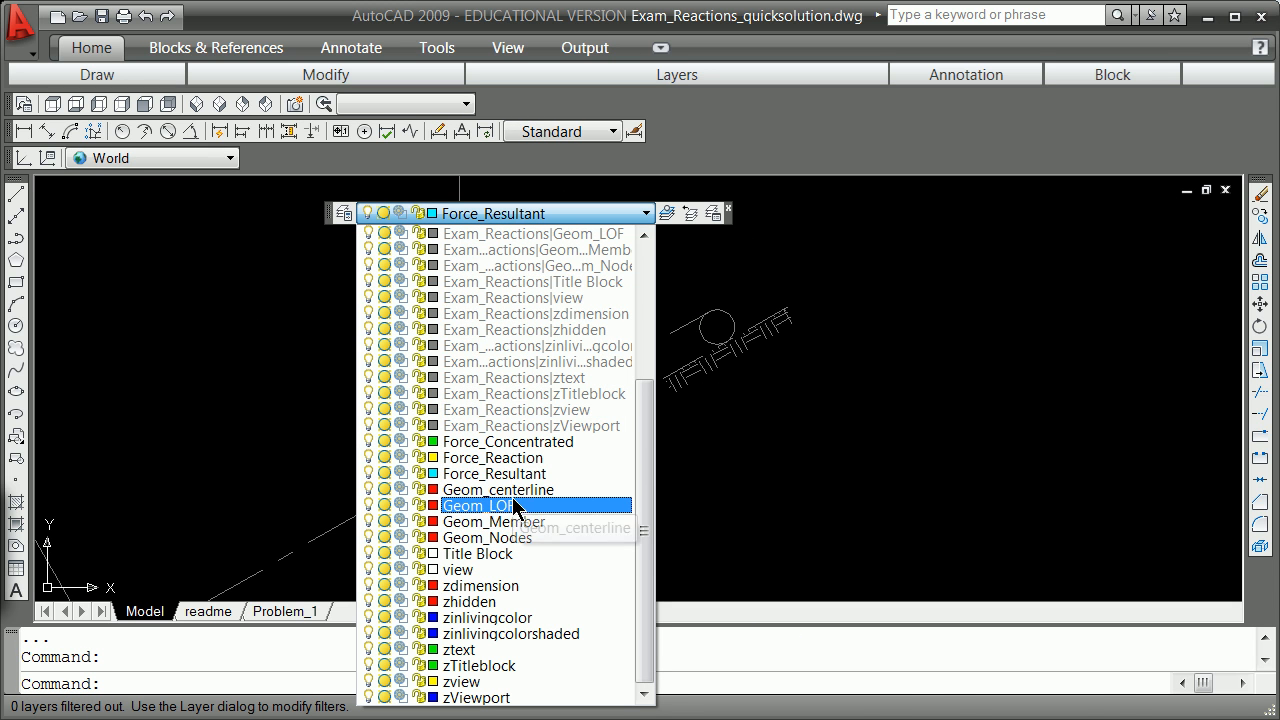
left_click(510, 505)
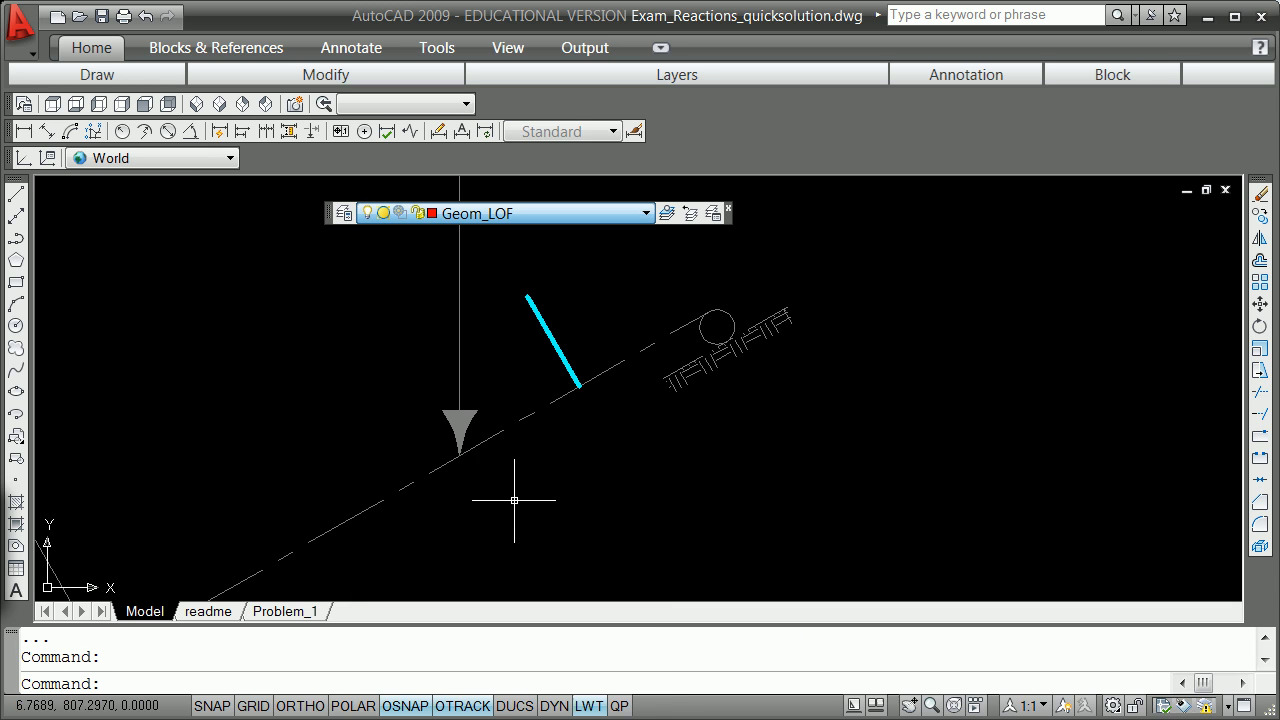
left_click(16, 215)
right_click(386, 290, "shift")
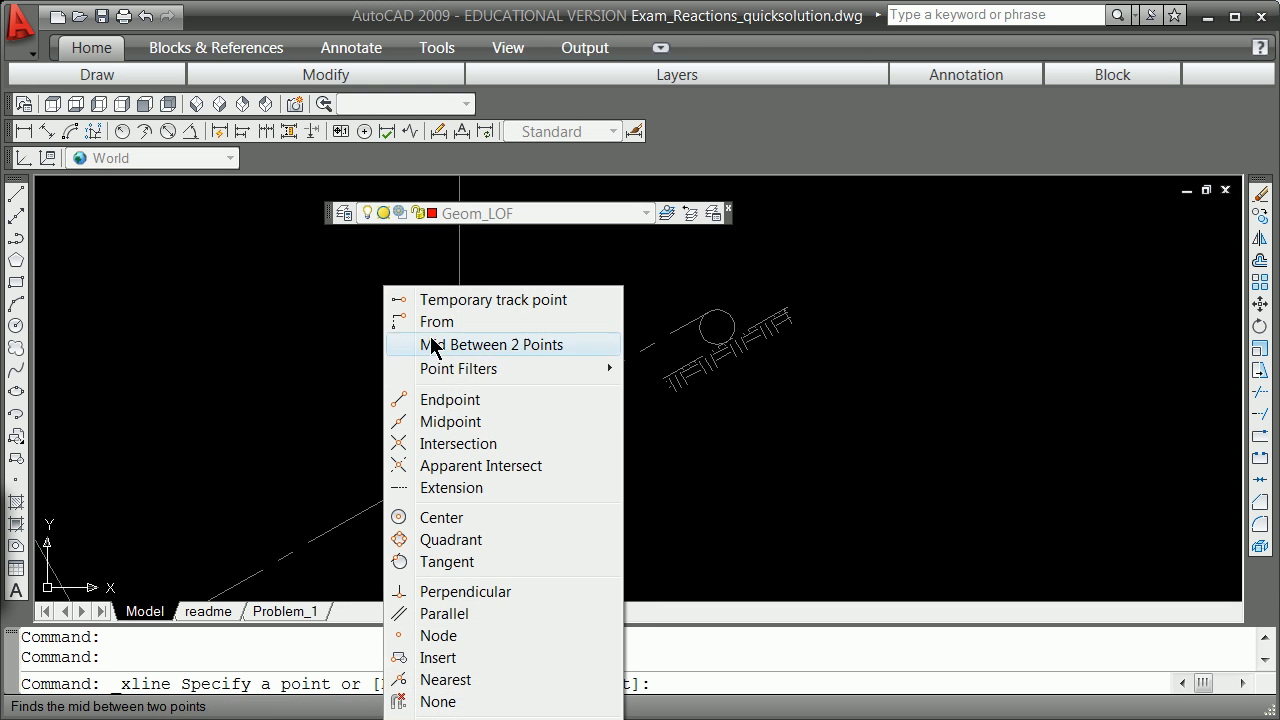
left_click(460, 401)
left_click(527, 296)
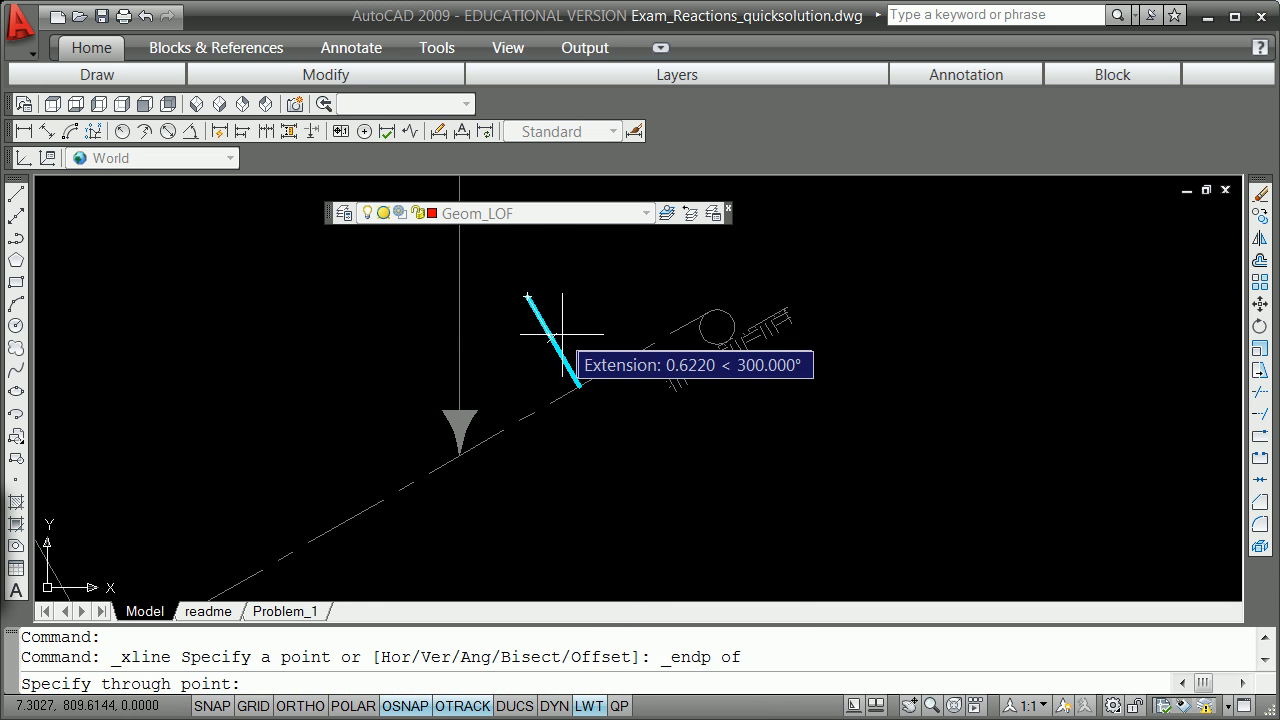
right_click(562, 334, "shift")
left_click(640, 449)
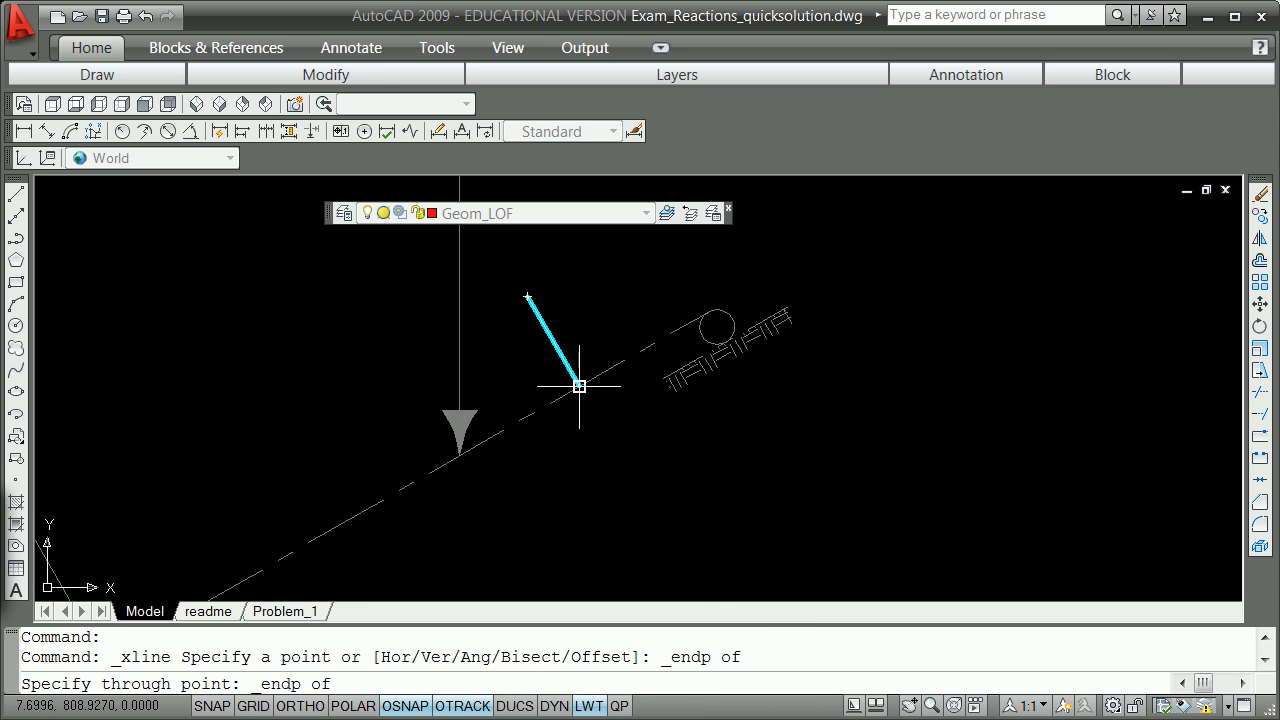
left_click(579, 386)
key("Return")
Step: Erase the short perpendicular Force_Resultant line overlapping the construction line above the sloped beam
type("e")
key("Return")
type("w")
key("Return")
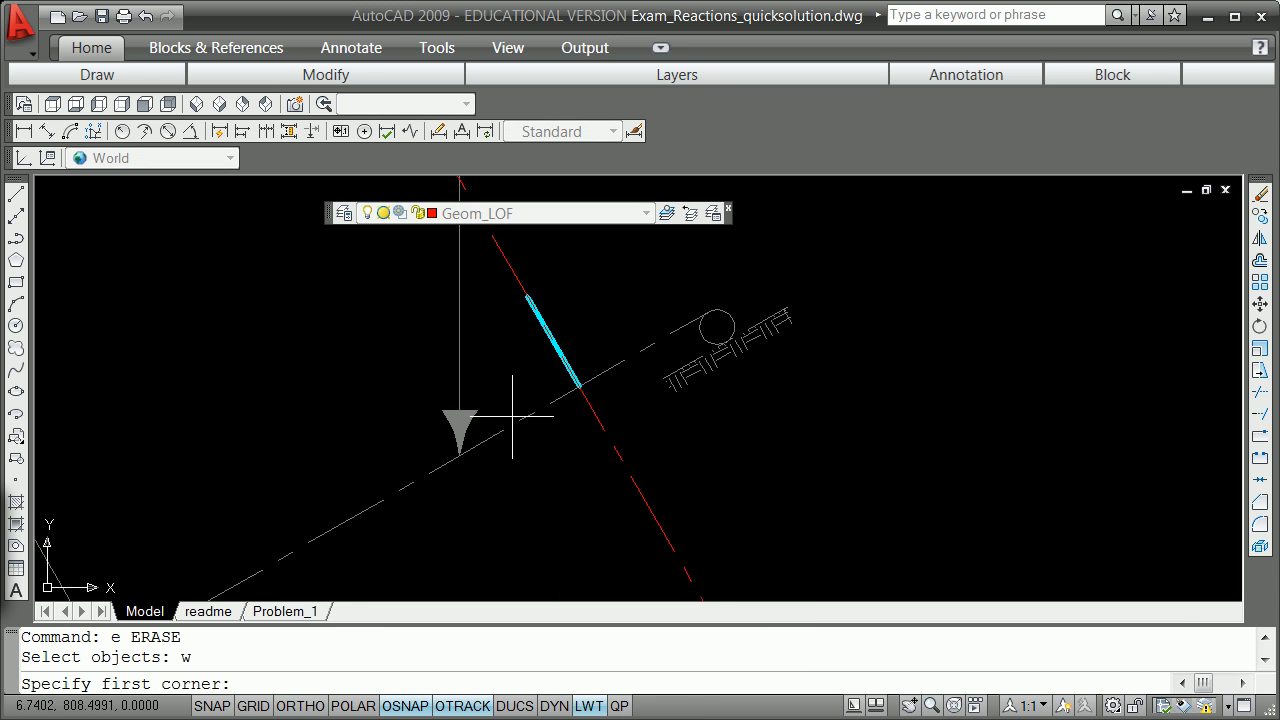
left_click(512, 413)
left_click(589, 282)
key("Return")
Step: Copy the resultant line from below the sloped beam, placing its upper endpoint on the construction line above the beam
scroll(562, 329, "down", 4)
scroll(562, 329, "down", 5)
scroll(556, 401, "up", 5)
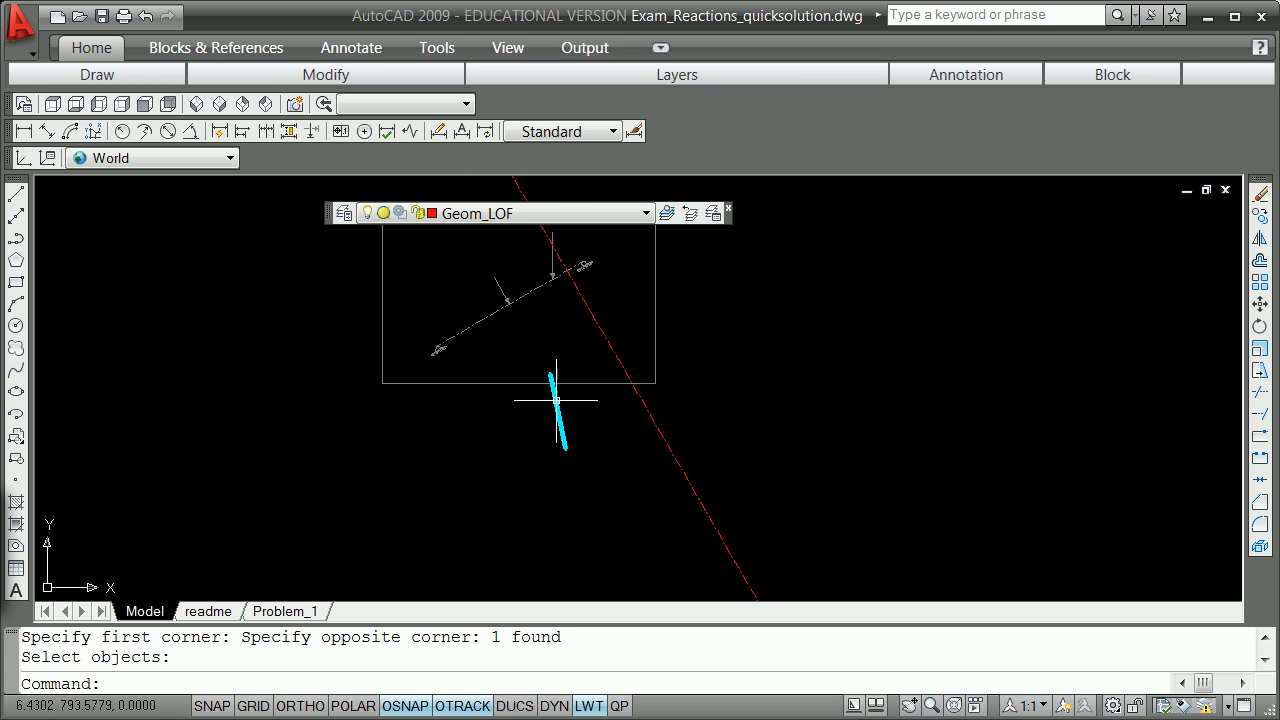
scroll(554, 385, "down", 2)
scroll(518, 295, "down", 3)
scroll(514, 266, "up", 4)
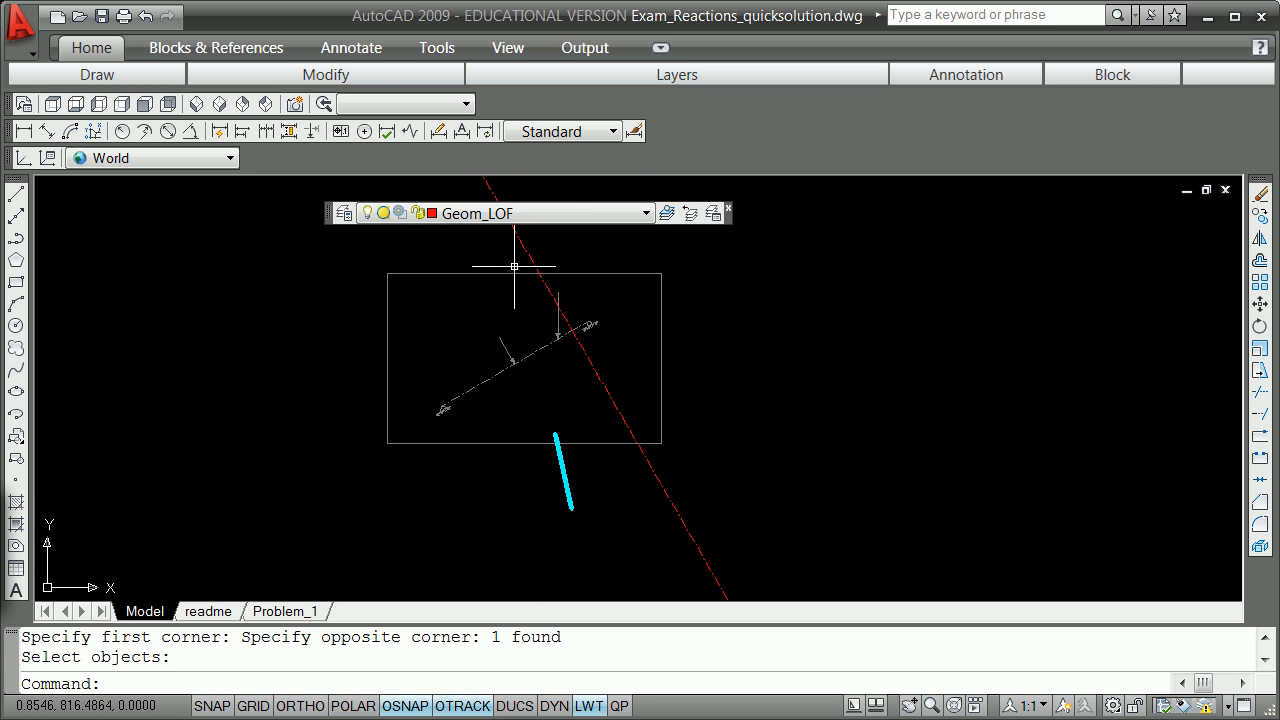
key("Return")
left_click(555, 435)
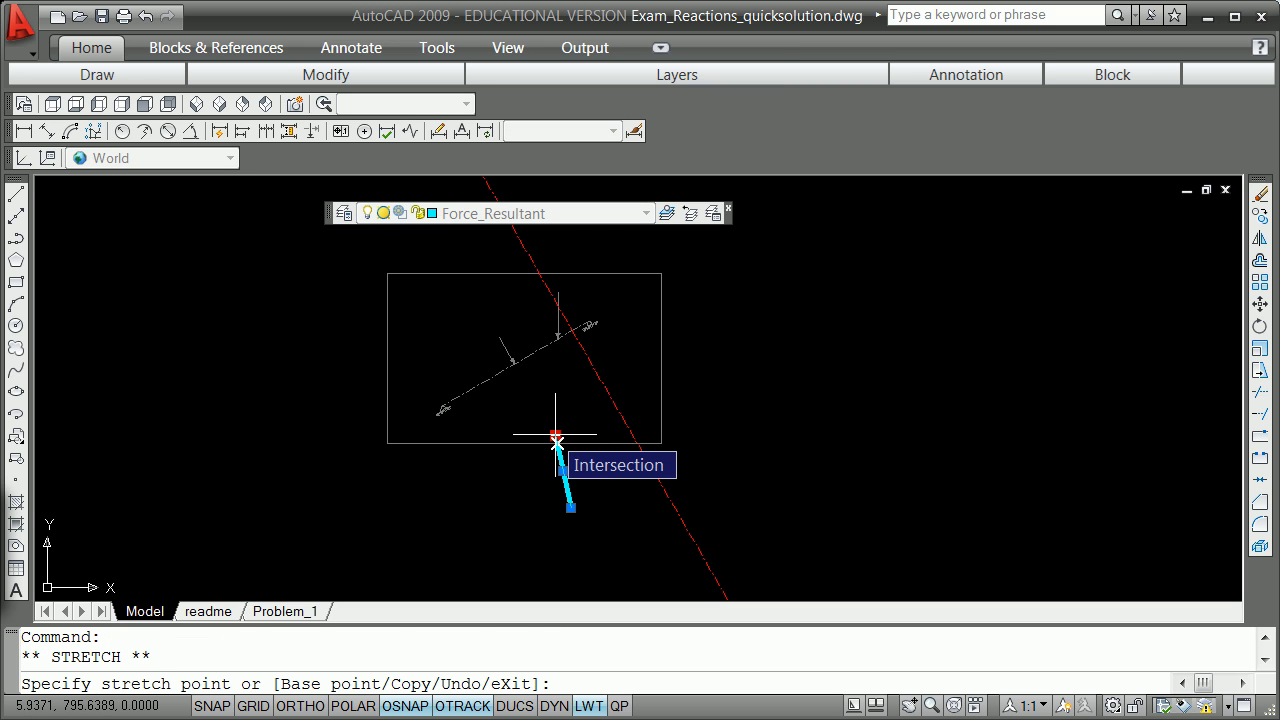
key("space")
type("c")
key("Return")
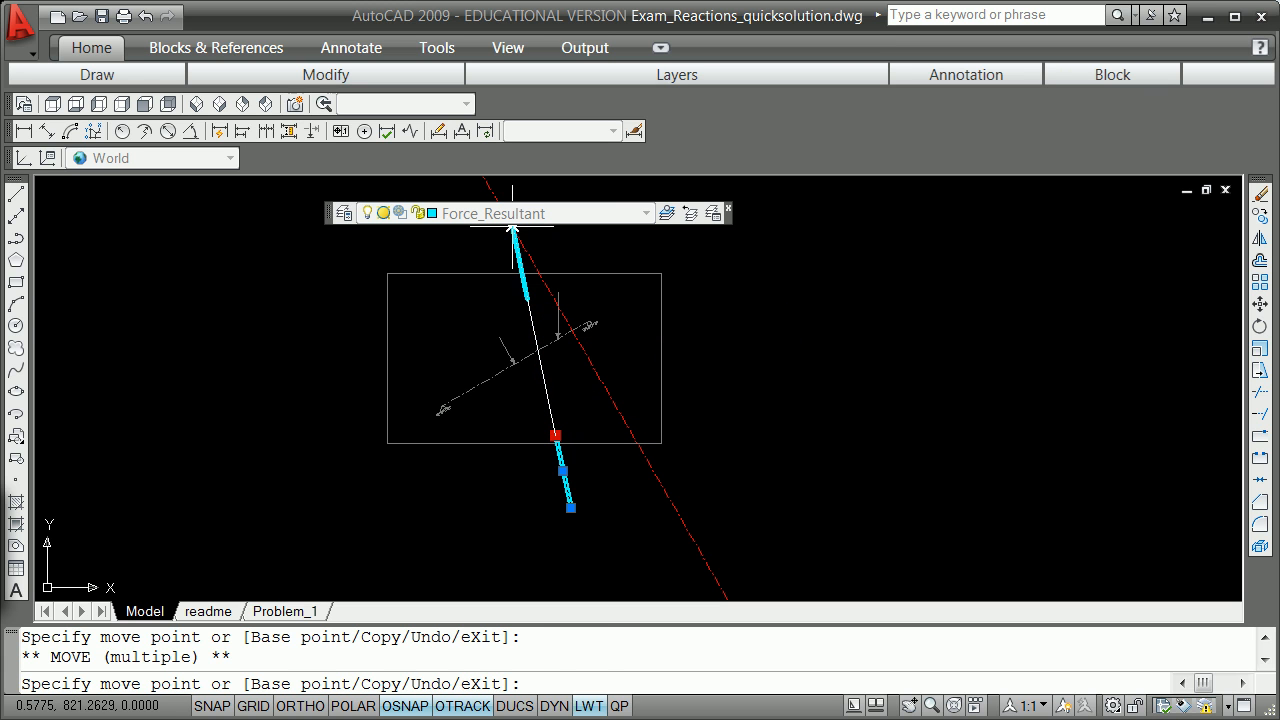
key("Escape")
key("Escape")
Step: Draw a Geom_LOF line from the sloped beam's lower pin support to the upper endpoint of the copied resultant
scroll(470, 282, "down", 4)
scroll(470, 282, "up", 5)
scroll(458, 541, "down", 2)
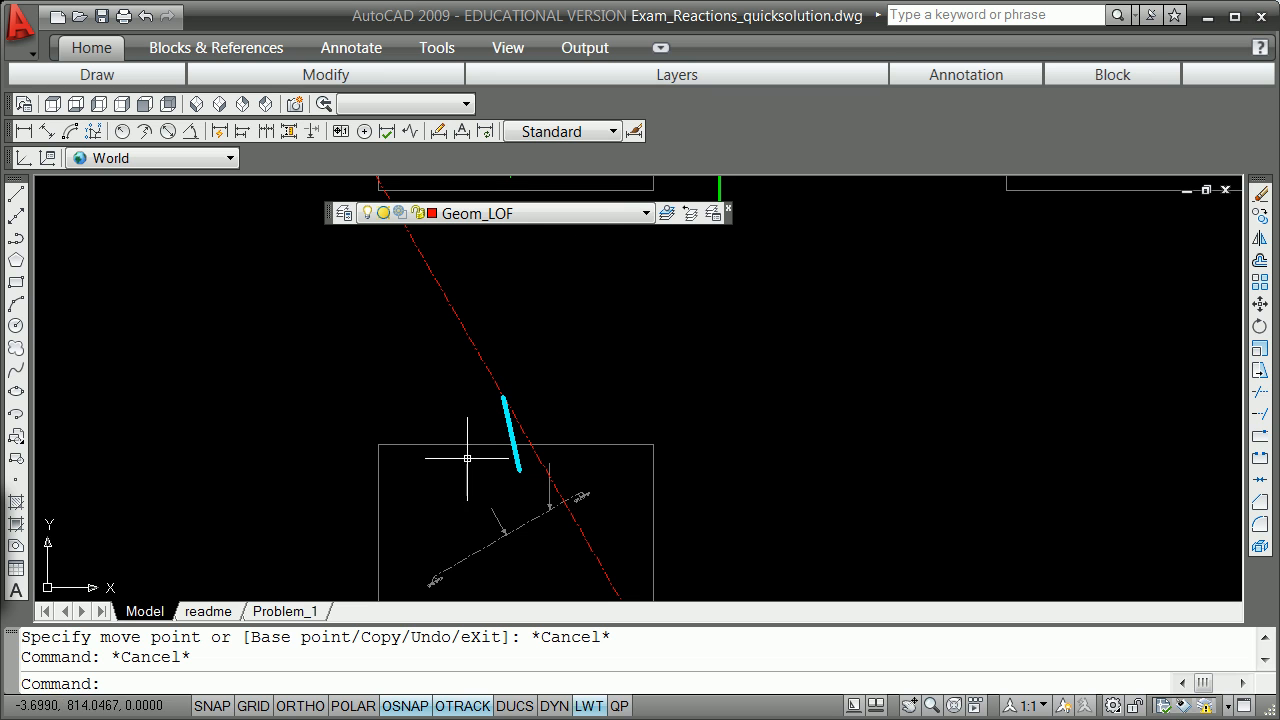
left_click(15, 195)
right_click(191, 277, "shift")
left_click(255, 392)
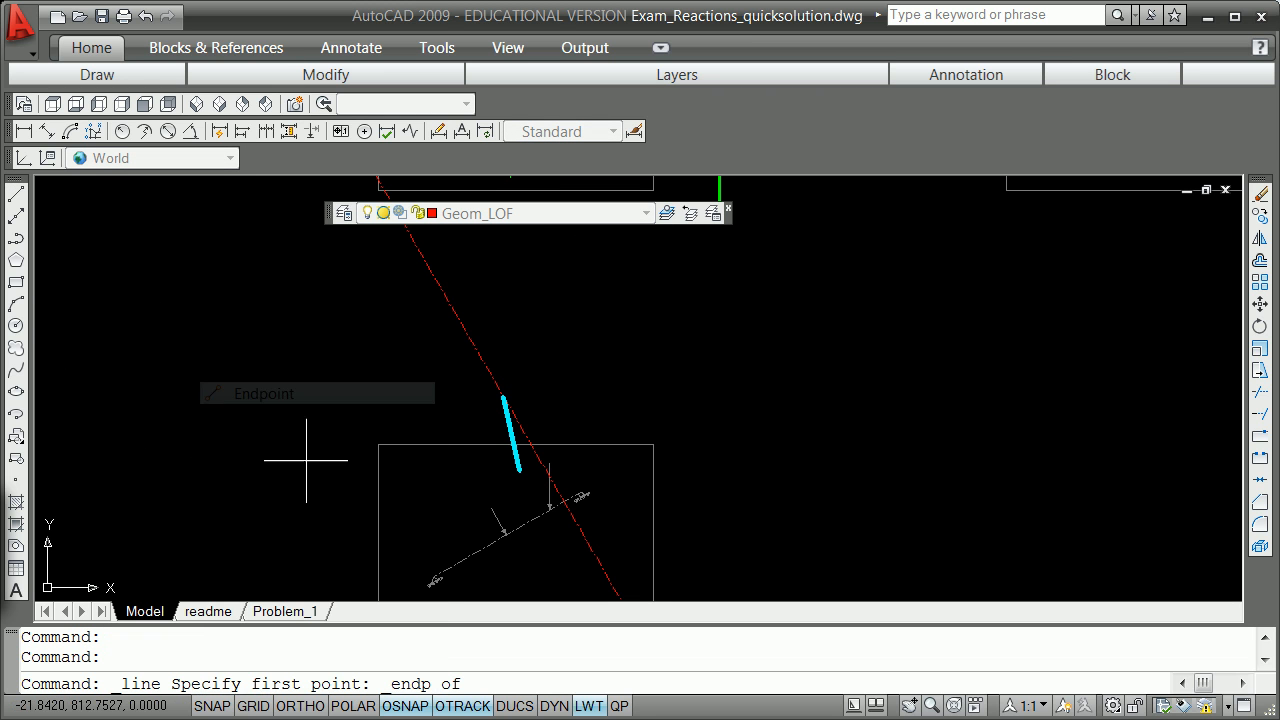
left_click(432, 577)
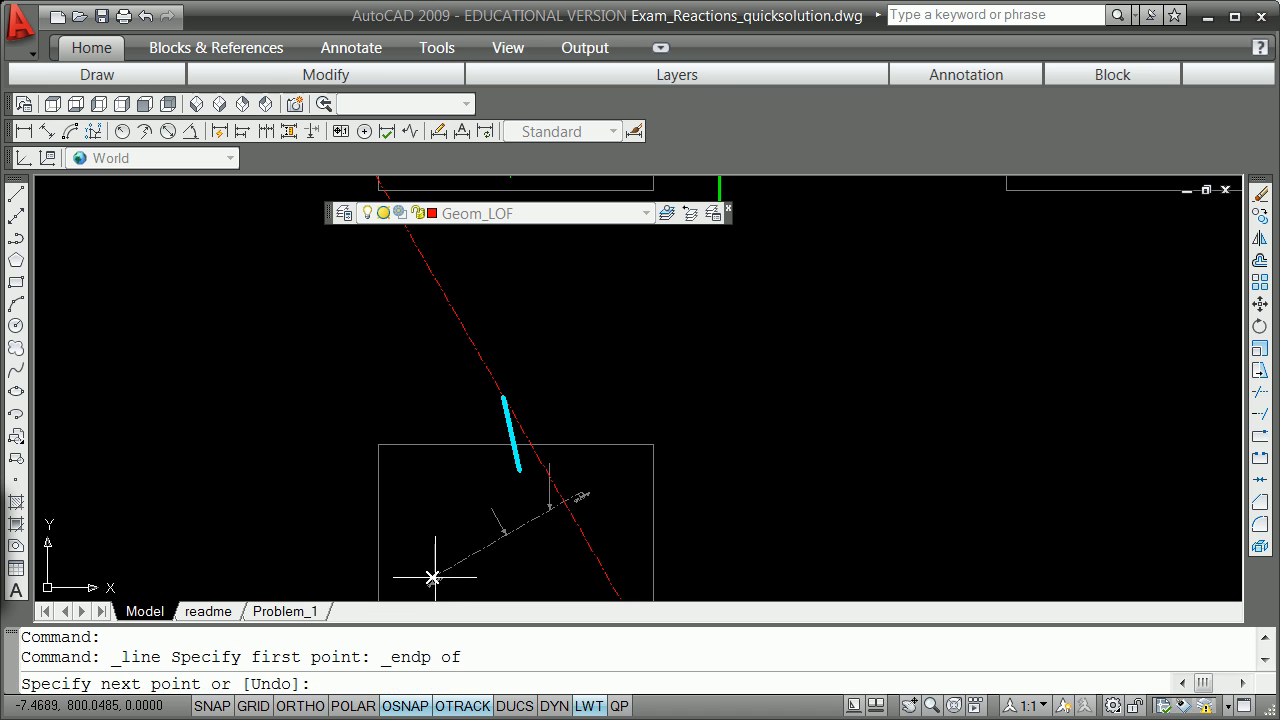
right_click(450, 410, "shift")
left_click(531, 514)
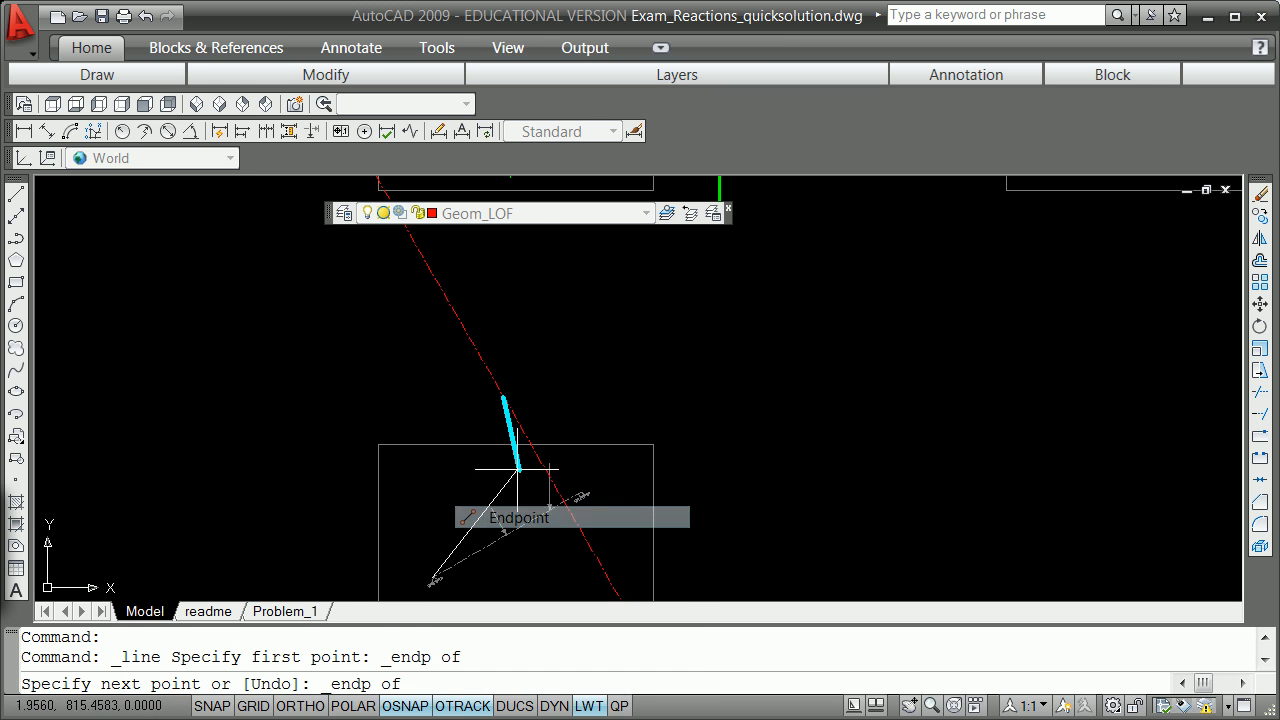
left_click(503, 398)
key("Return")
scroll(463, 466, "up", 6)
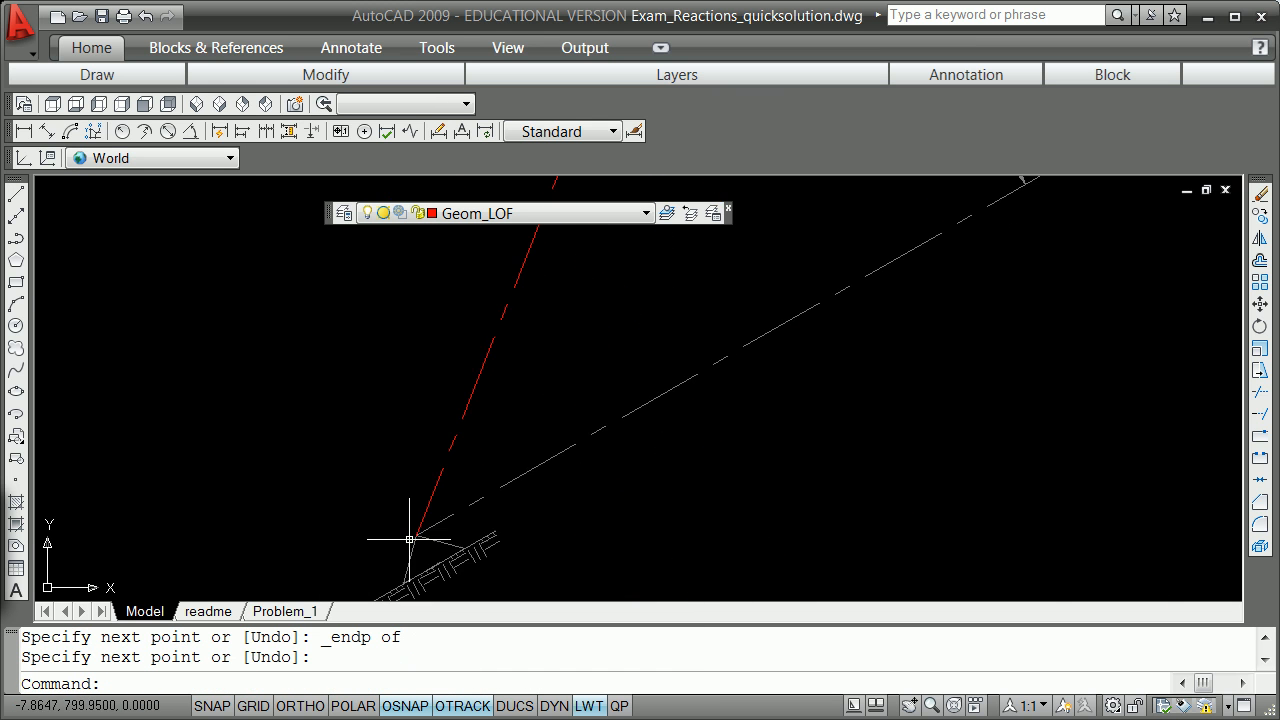
scroll(409, 539, "down", 5)
scroll(484, 278, "up", 1)
key("Escape")
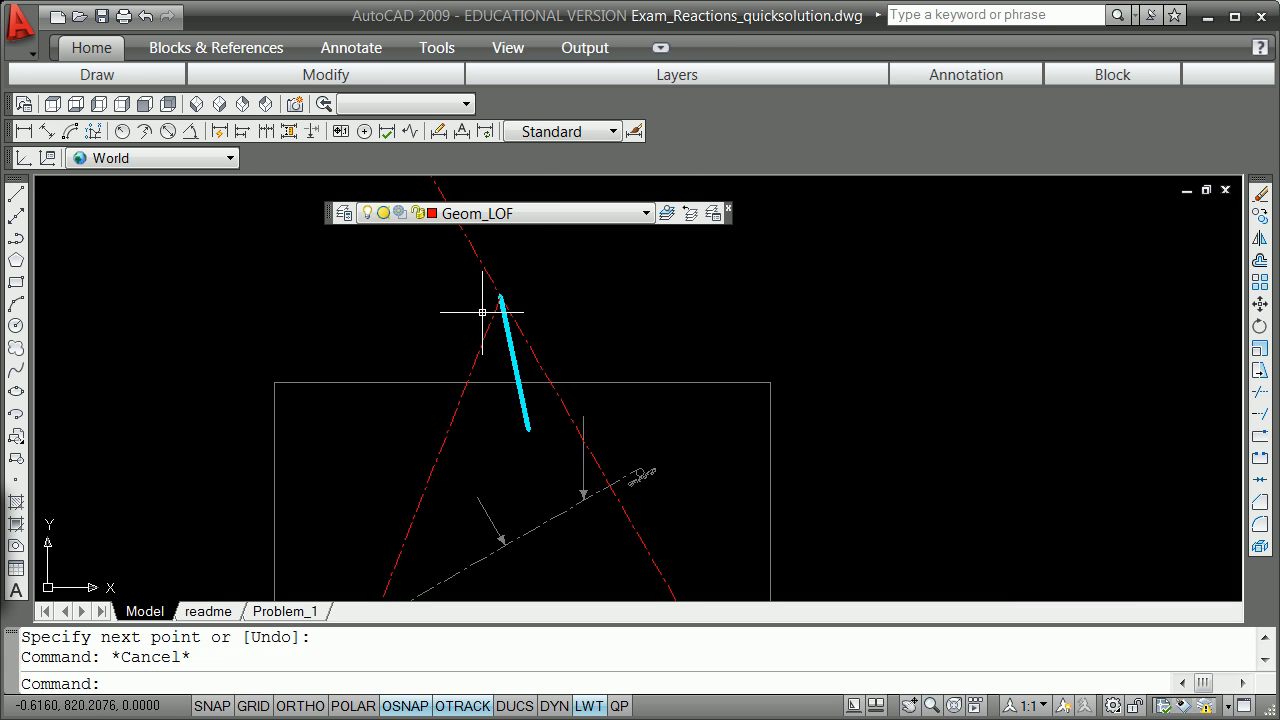
key("Escape")
Step: Copy the pin support's line of force by its midpoint to the lower endpoint of the copied resultant
scroll(478, 310, "down", 4)
scroll(484, 316, "up", 4)
scroll(477, 294, "down", 1)
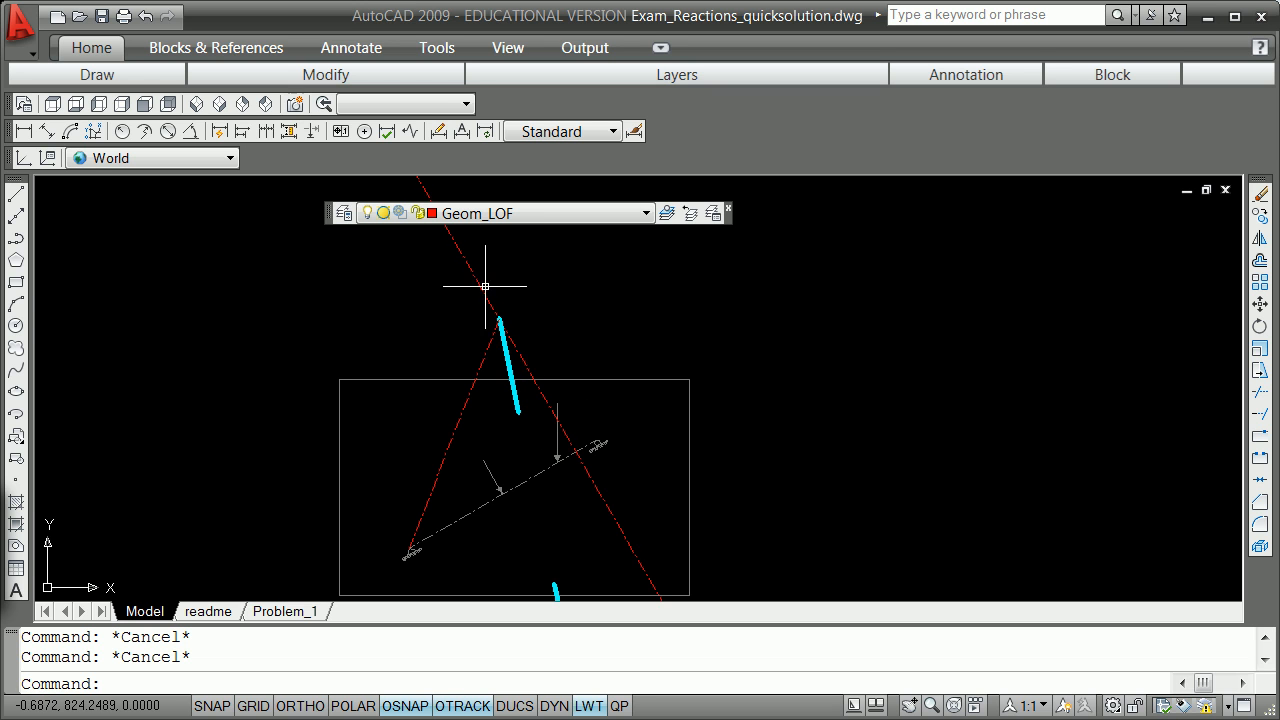
left_click(464, 409)
left_click(454, 433)
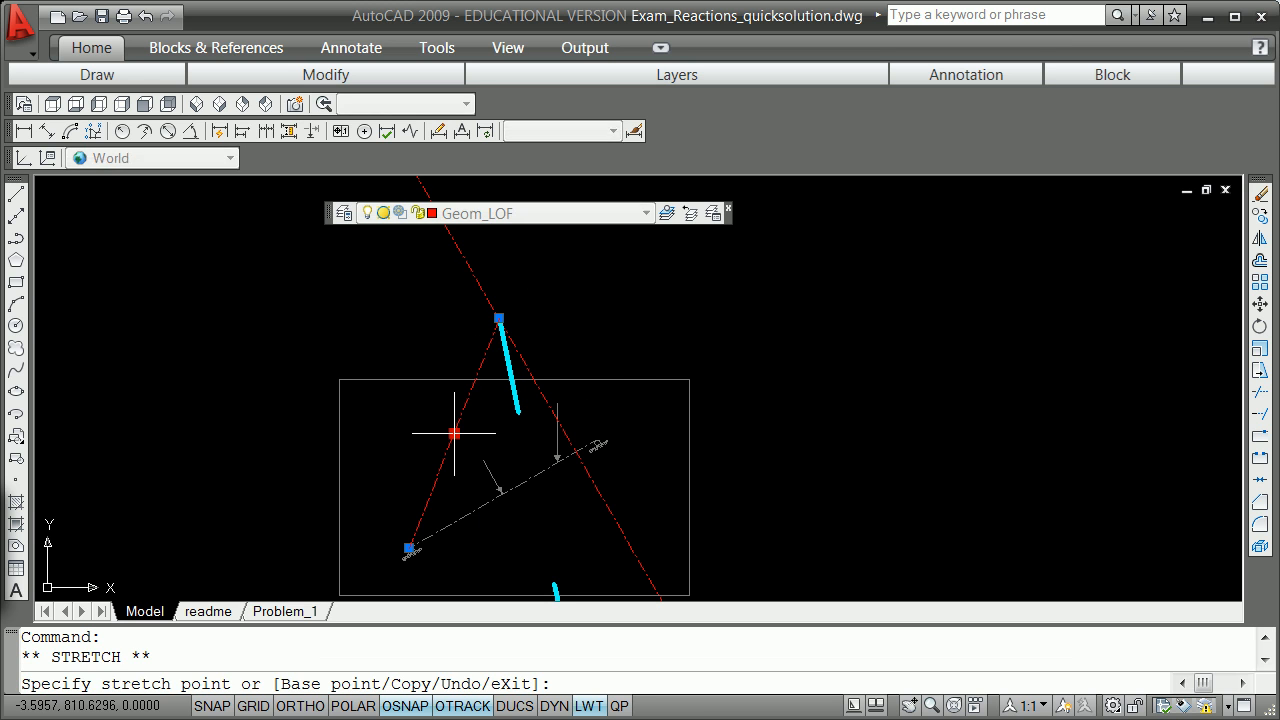
key("space")
type("c")
key("Return")
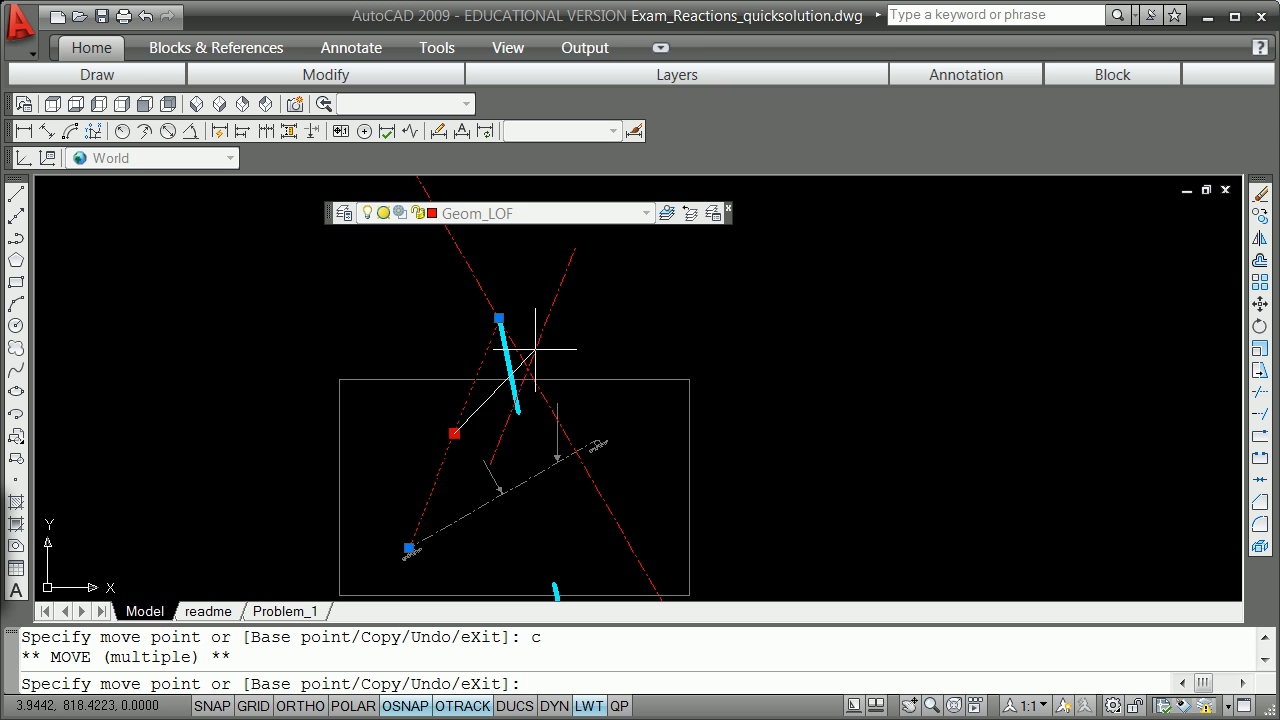
right_click(601, 321, "shift")
left_click(686, 449)
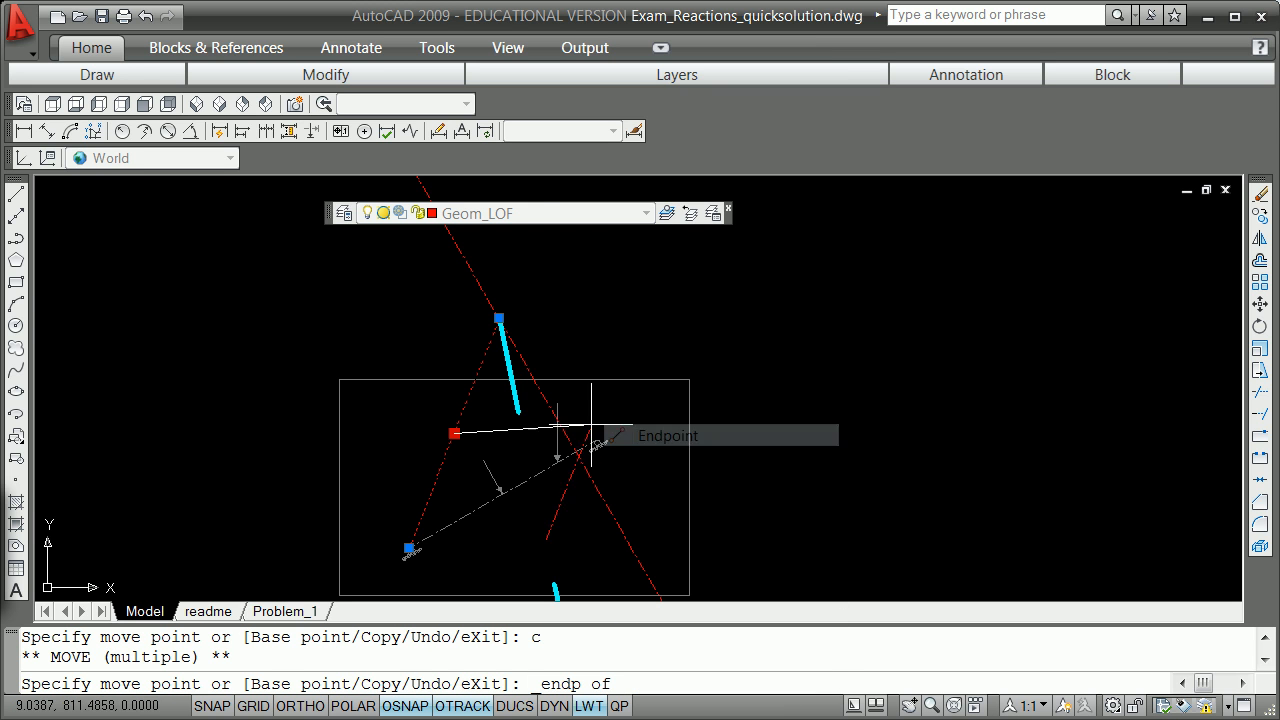
left_click(518, 411)
key("Return")
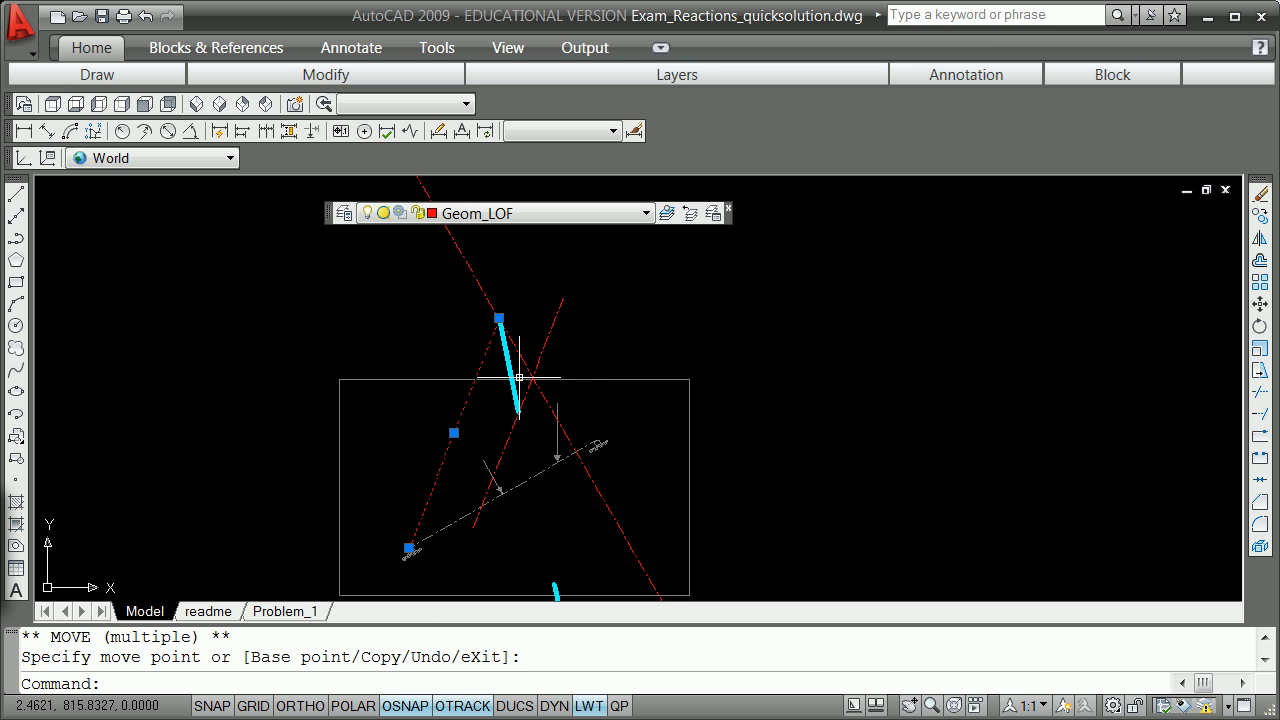
Step: Move the pin support's original line of force to the Force_Reaction layer and deselect it
left_click(638, 216)
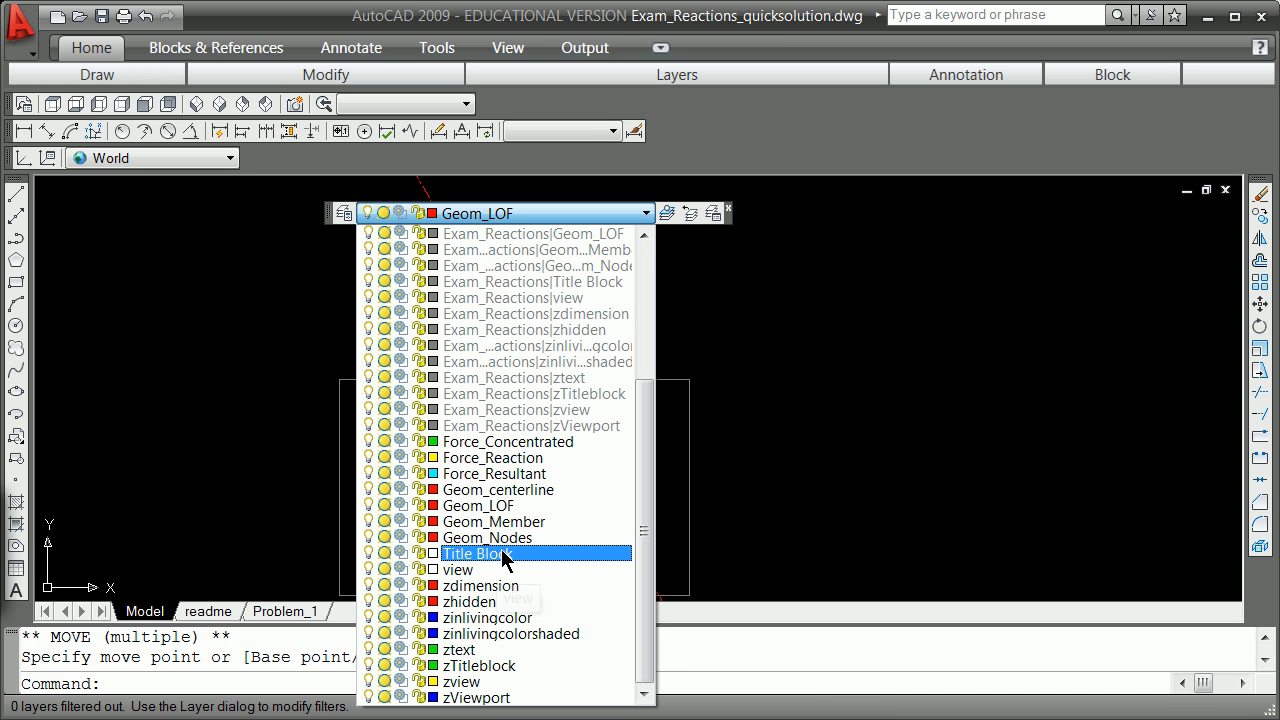
left_click(500, 457)
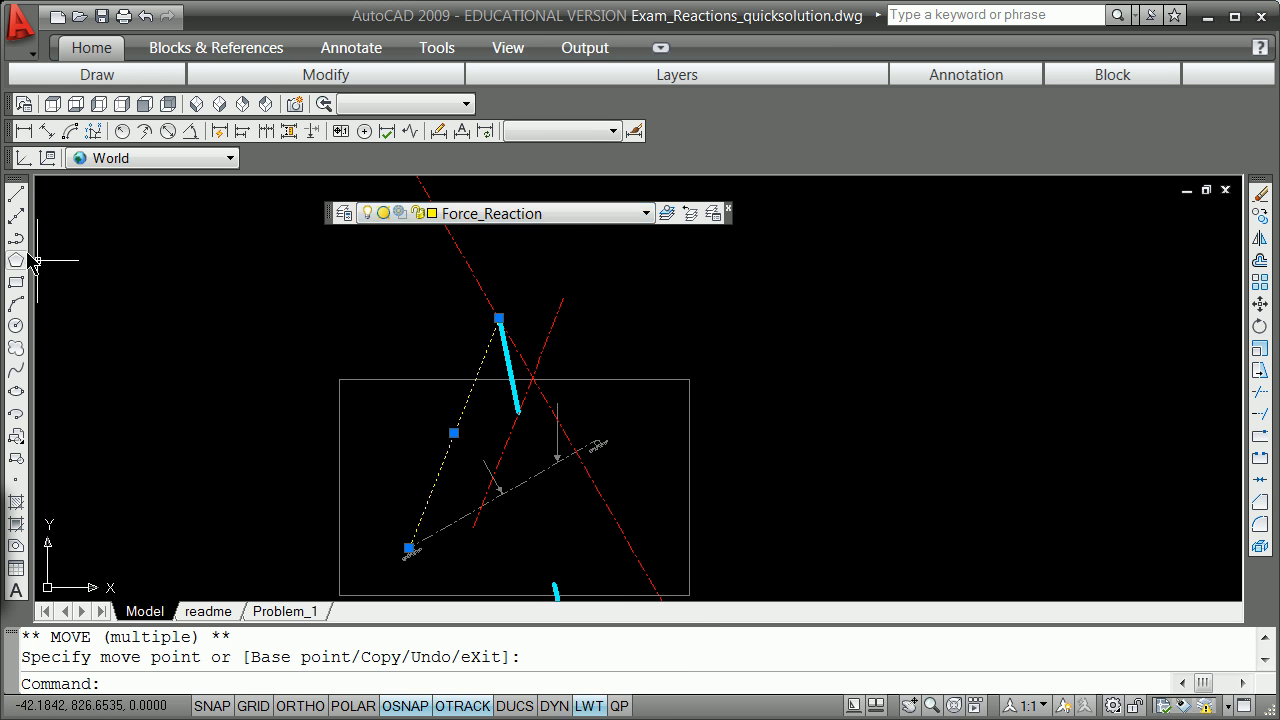
key("Escape")
key("Escape")
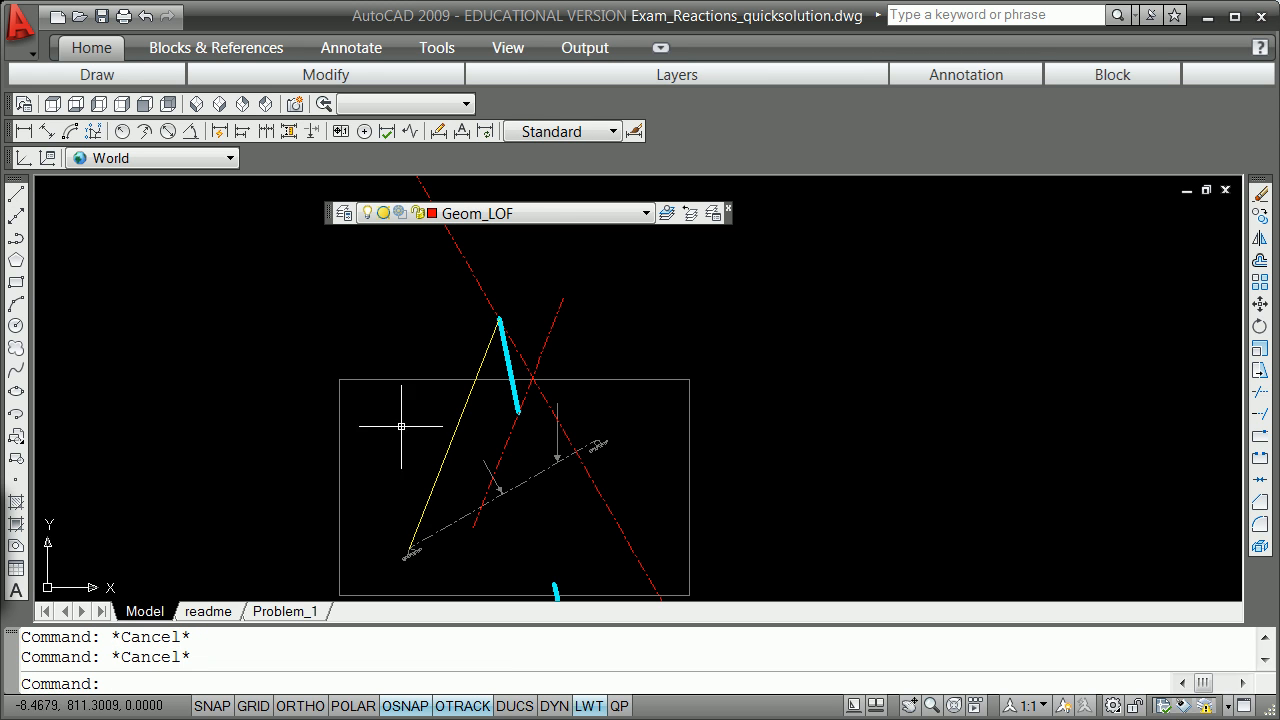
Step: Return the pin support's original line of force to the Geom_LOF layer
left_click(453, 437)
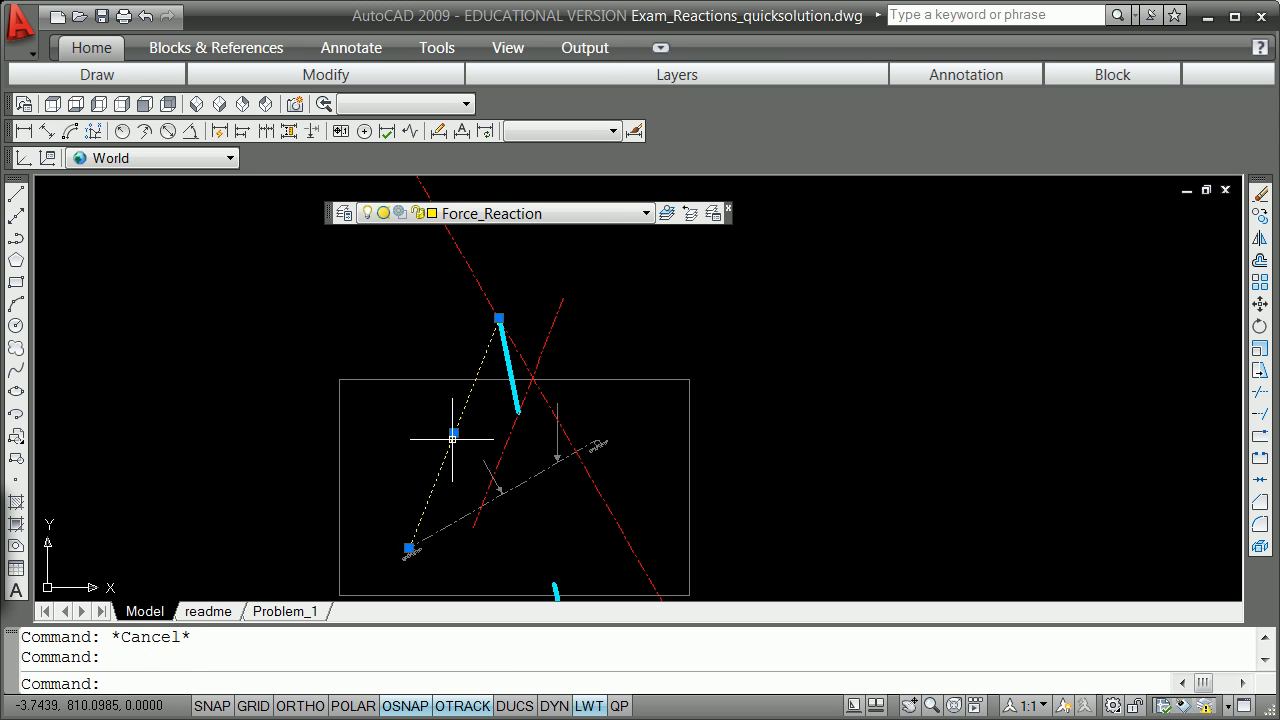
left_click(646, 216)
left_click(507, 506)
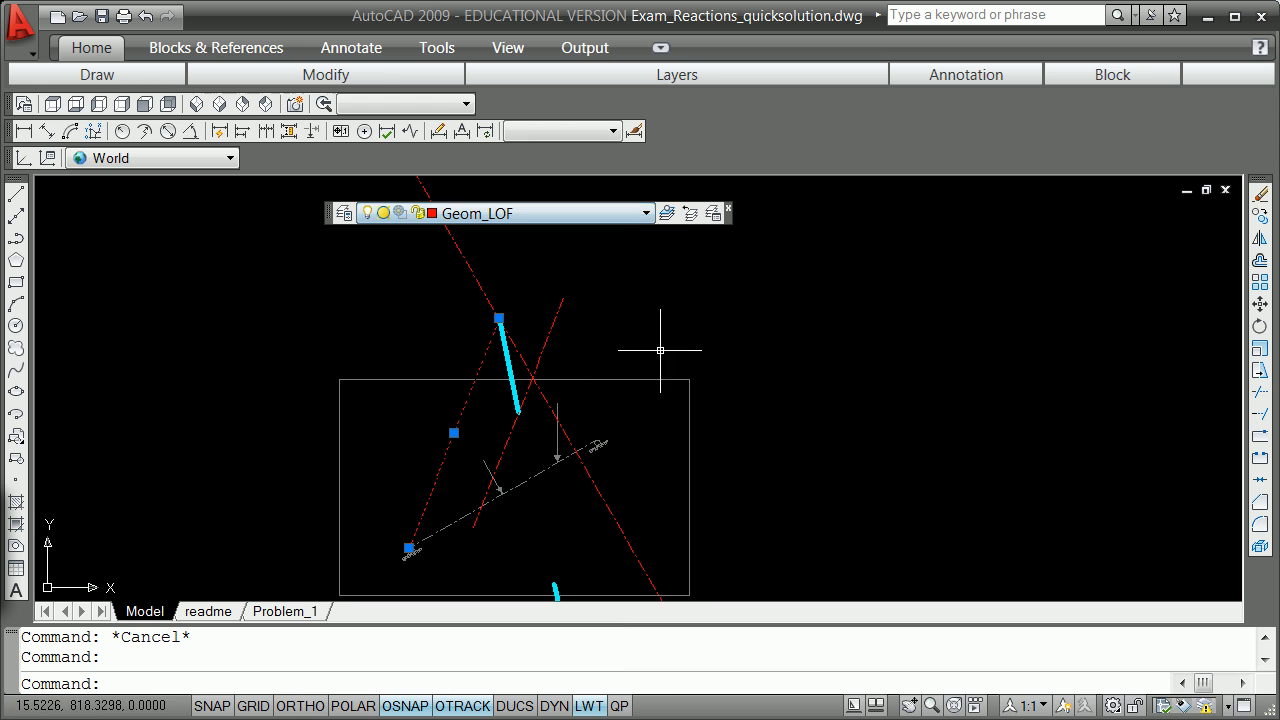
key("Escape")
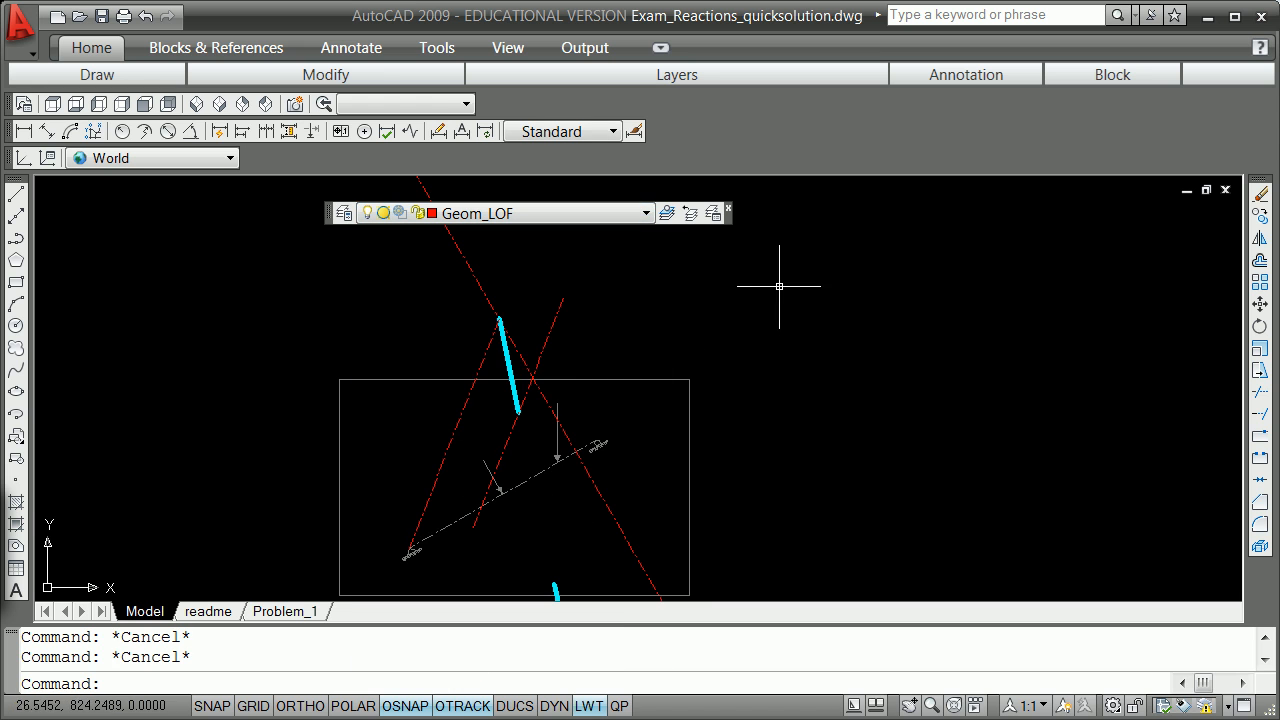
Step: On the Force_Reaction layer, draw a line from the resultant's lower endpoint to the intersection of the copied line of force and construction line
left_click(645, 216)
left_click(531, 459)
left_click(17, 197)
right_click(647, 311, "shift")
left_click(724, 468)
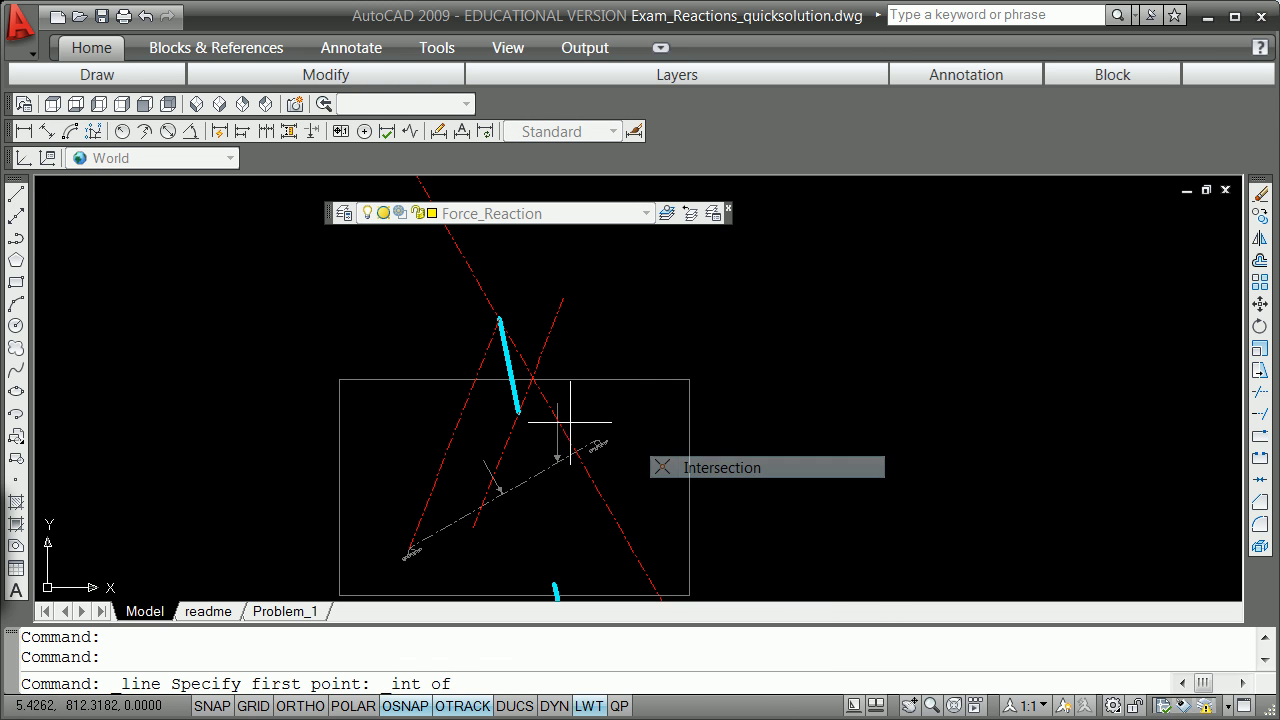
left_click(518, 411)
scroll(538, 350, "up", 4)
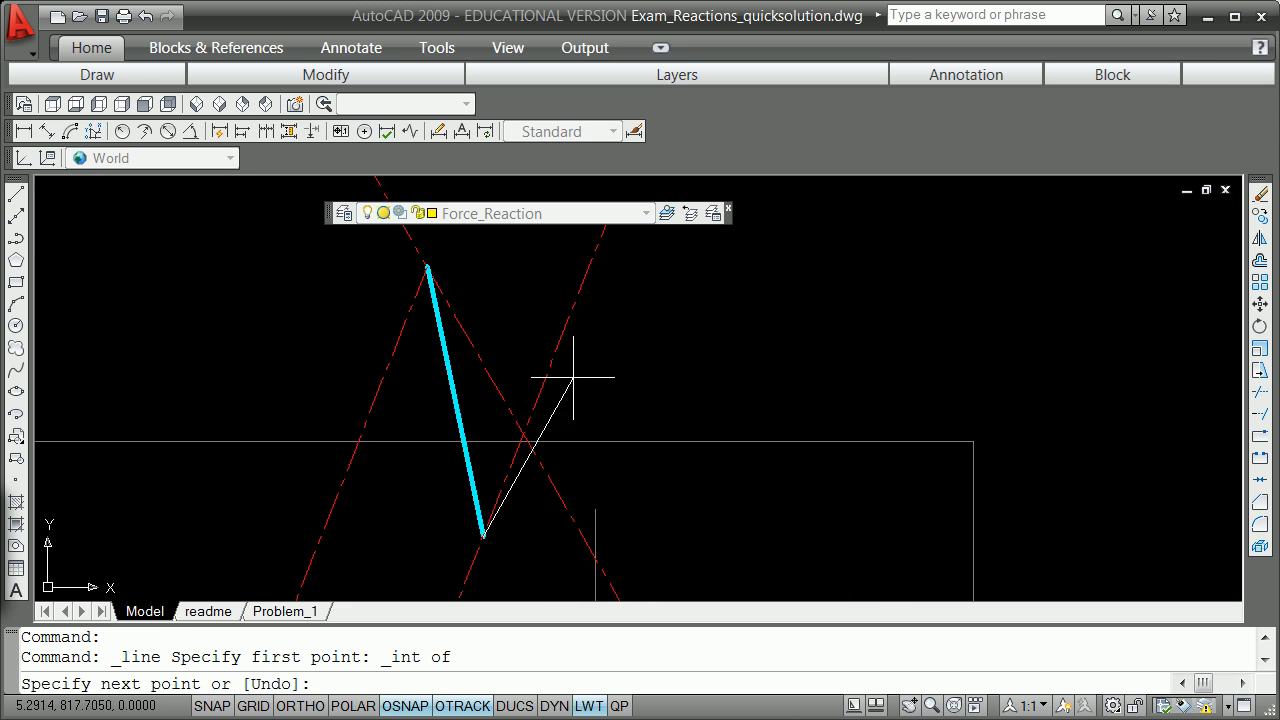
right_click(606, 374, "shift")
left_click(700, 529)
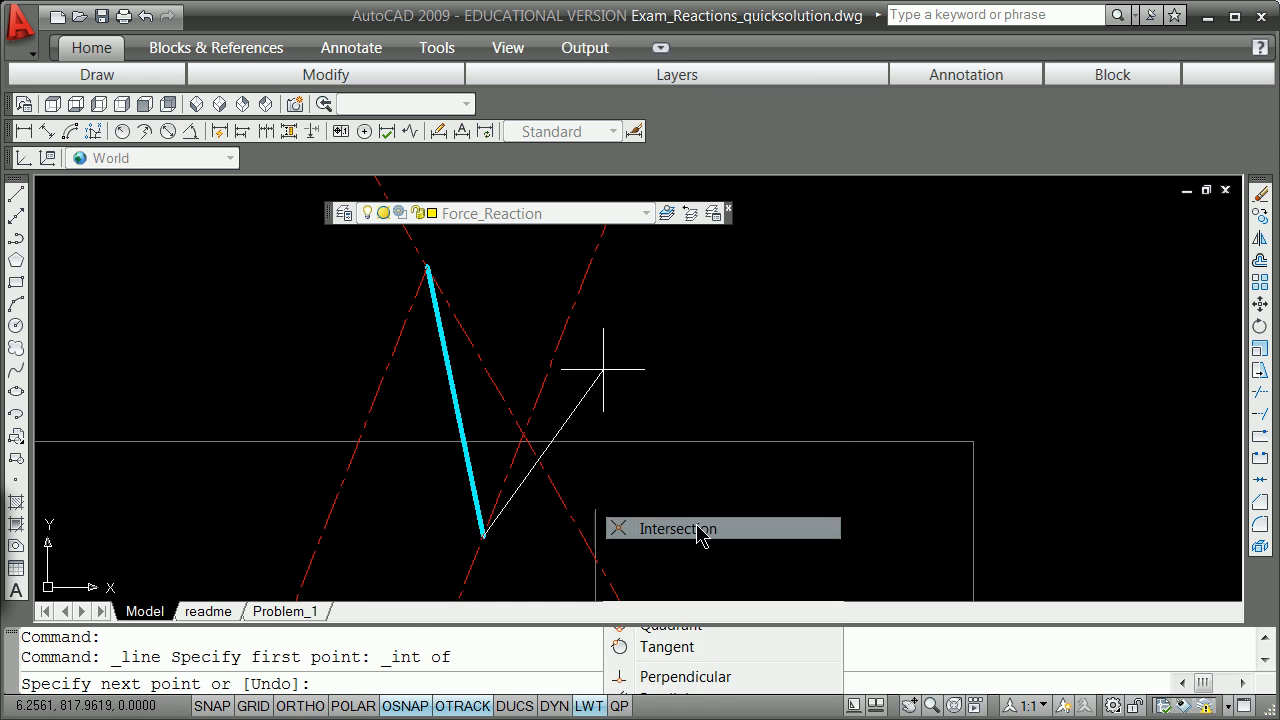
left_click(522, 433)
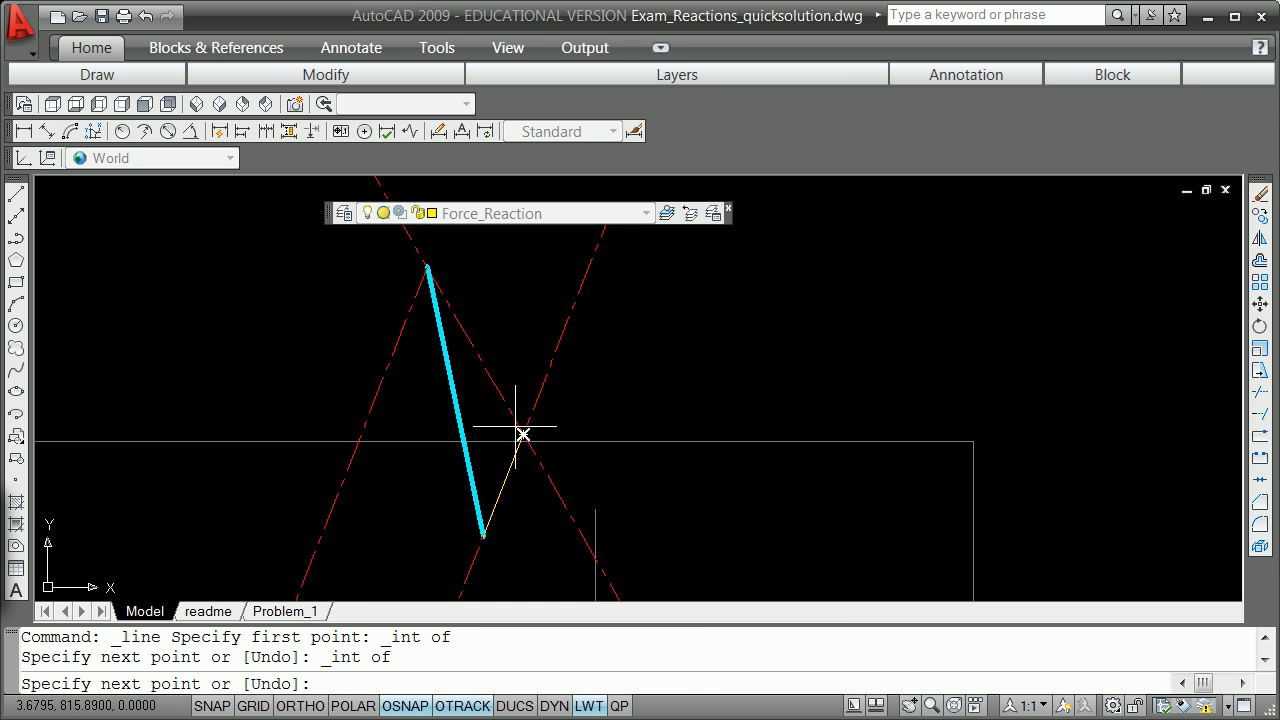
Step: Continue the reaction line from that intersection to the resultant's upper endpoint, closing the force triangle
right_click(466, 288, "shift")
left_click(540, 444)
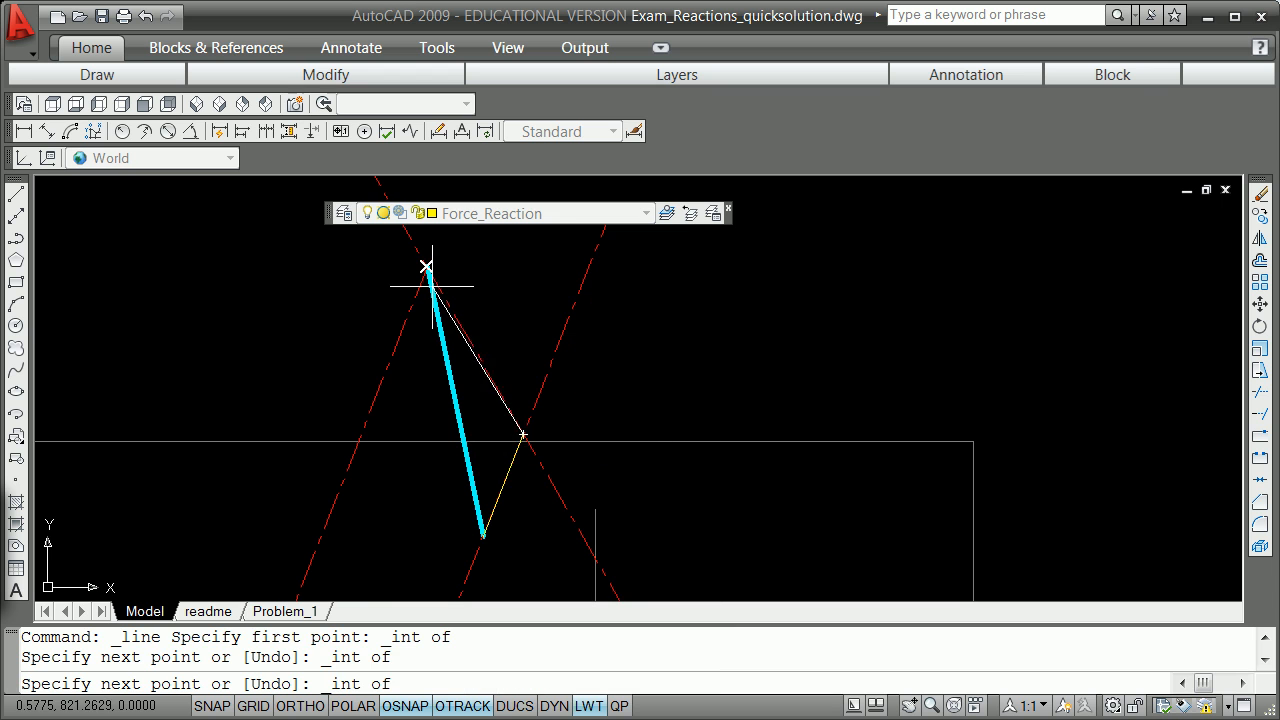
left_click(428, 272)
key("Return")
Step: Copy the force triangle's lower reaction line by its bottom endpoint onto the endpoint at the beam's lower-left support
scroll(498, 383, "down", 4)
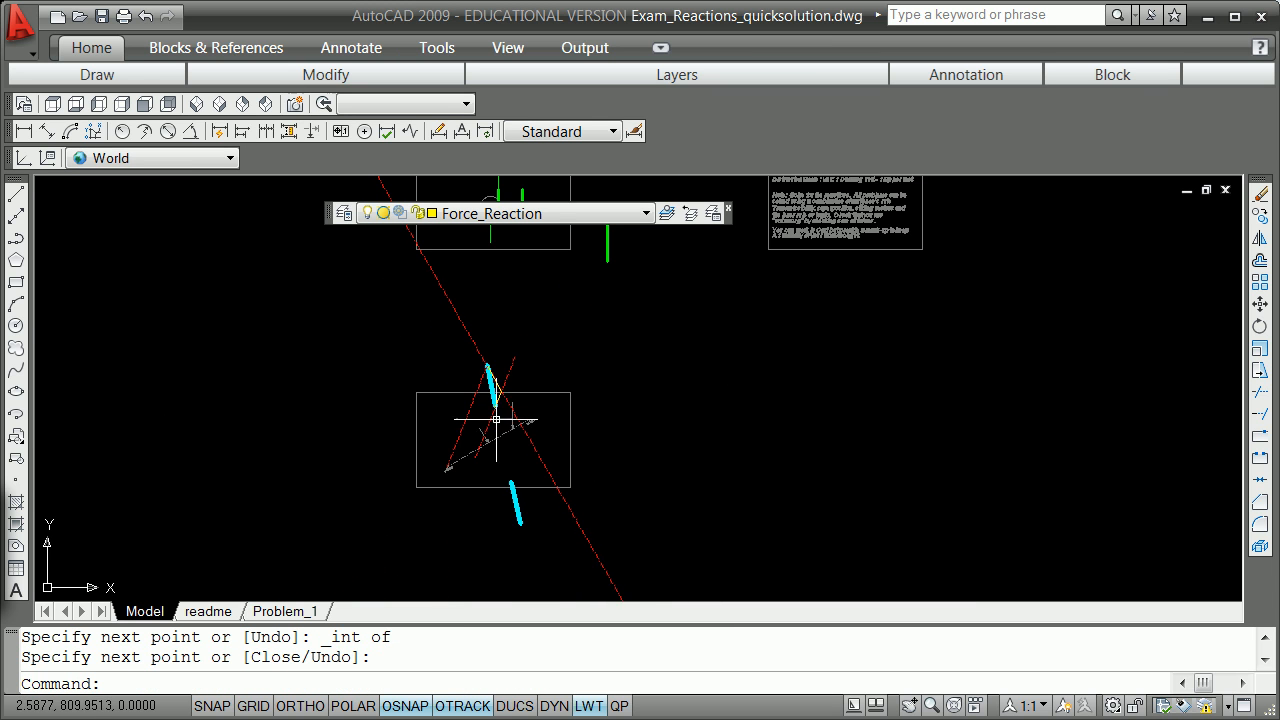
scroll(498, 418, "up", 3)
key("Escape")
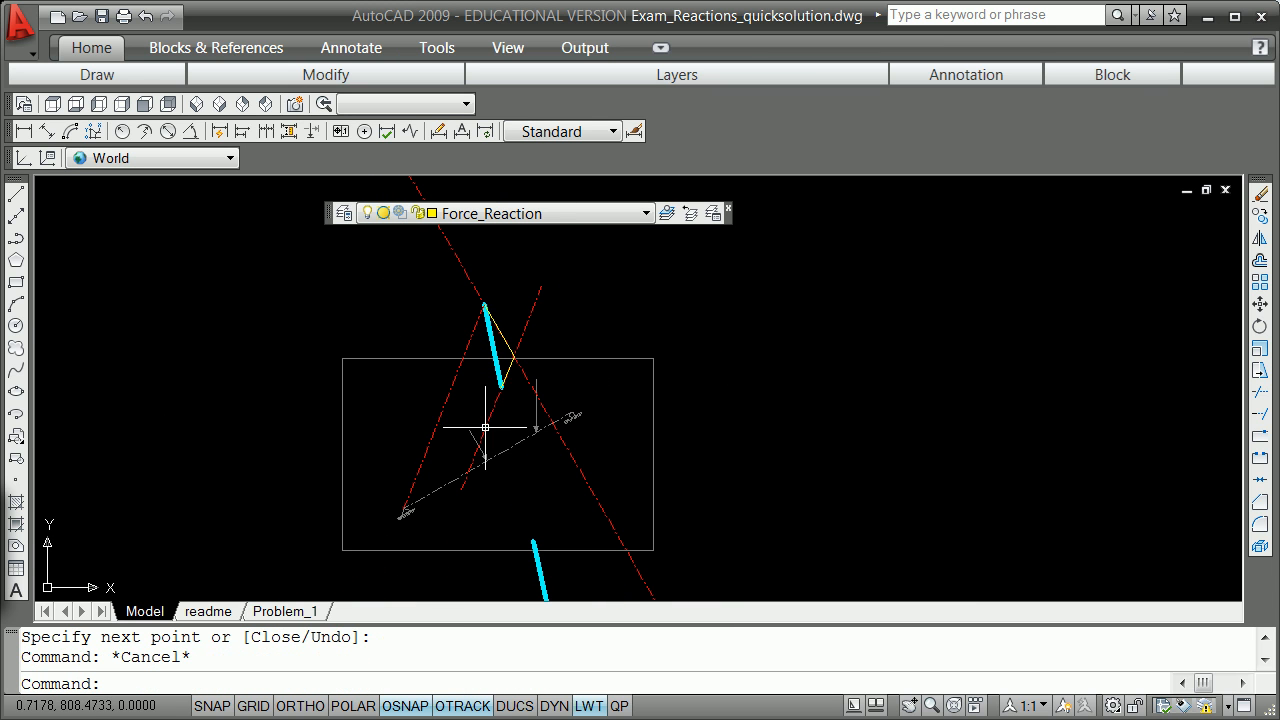
left_click(507, 378)
left_click(501, 386)
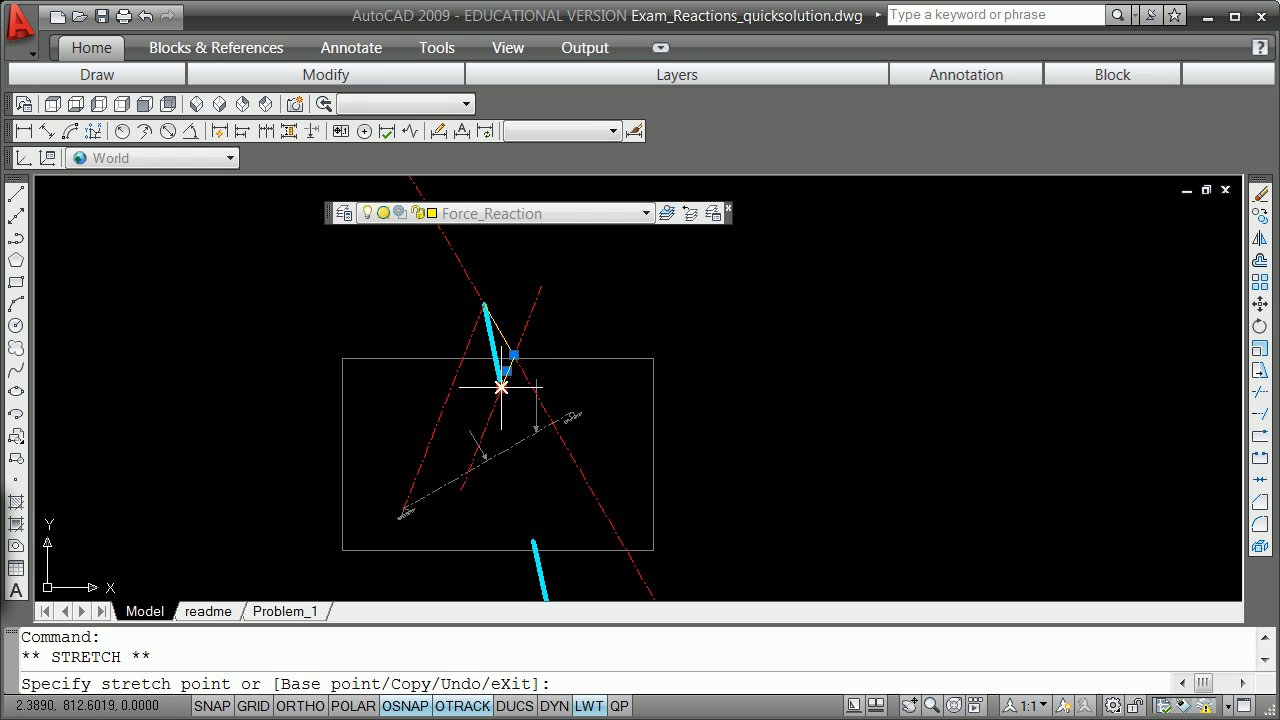
key("space")
type("c")
key("Return")
right_click(431, 471, "shift")
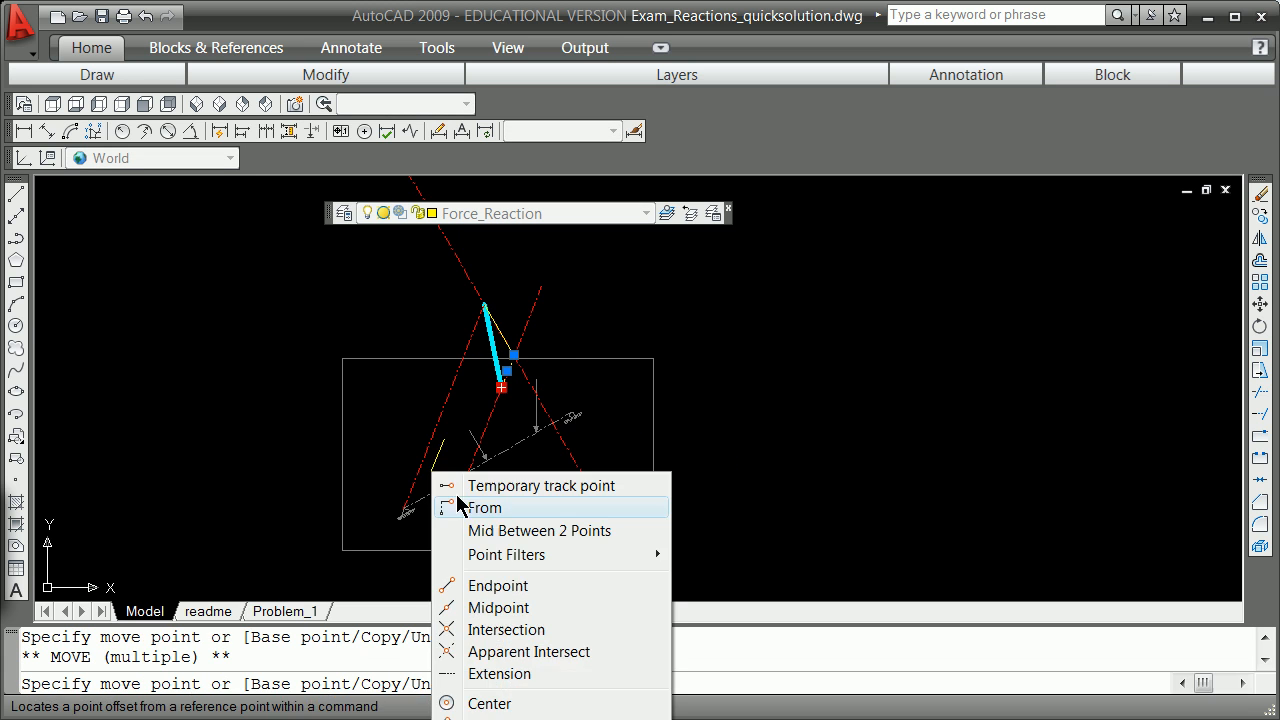
left_click(521, 588)
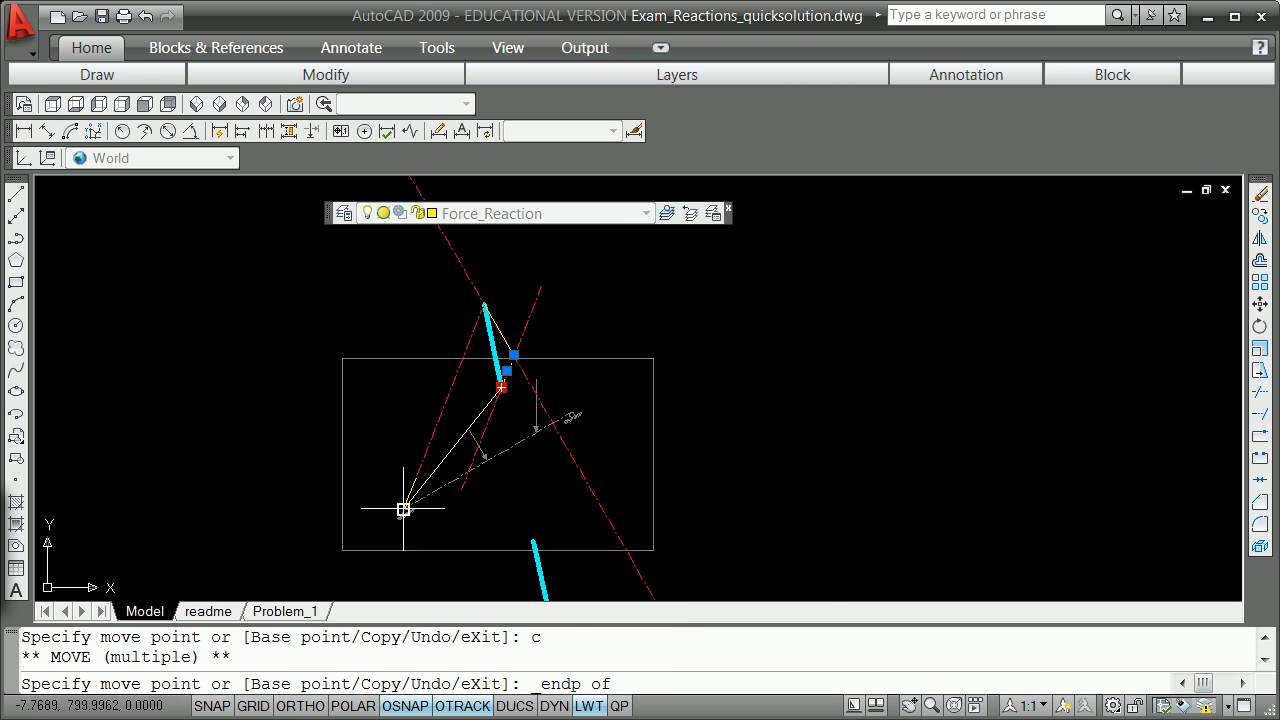
left_click(405, 512)
key("Return")
Step: Copy the force triangle's upper reaction line by its bottom endpoint onto the endpoint at the beam's upper-right support
scroll(471, 351, "up", 3)
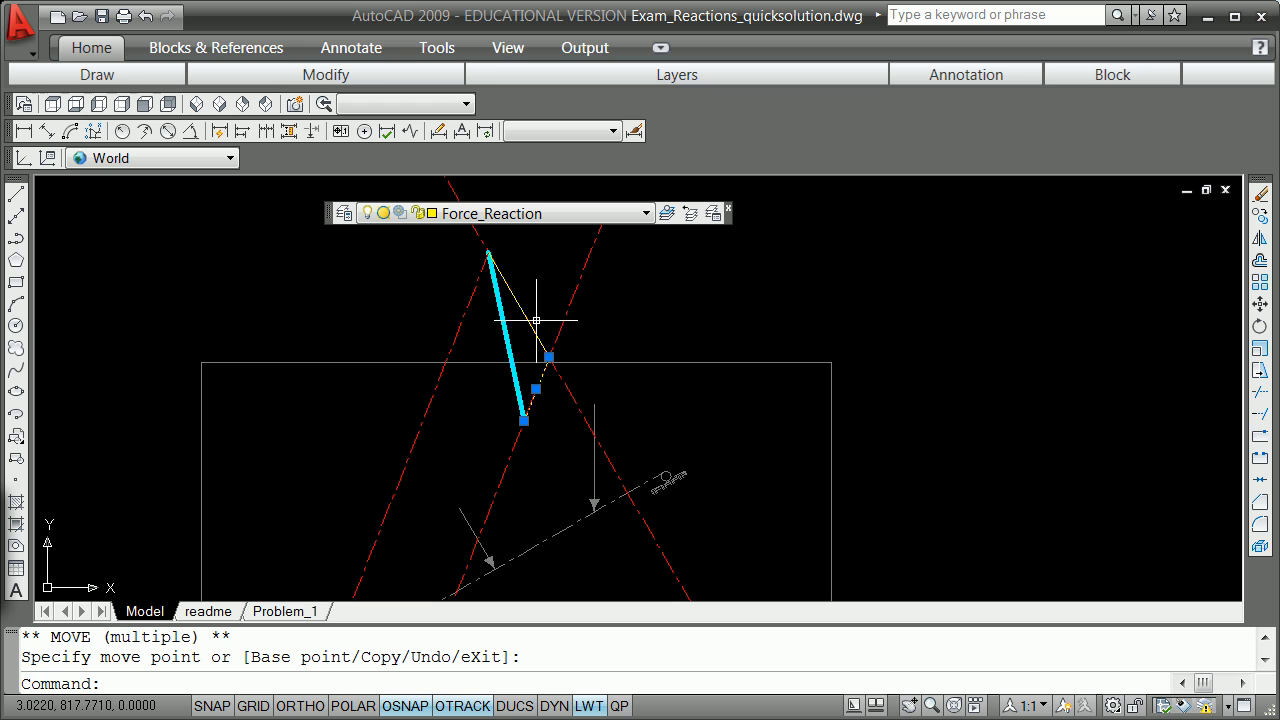
key("Escape")
key("Escape")
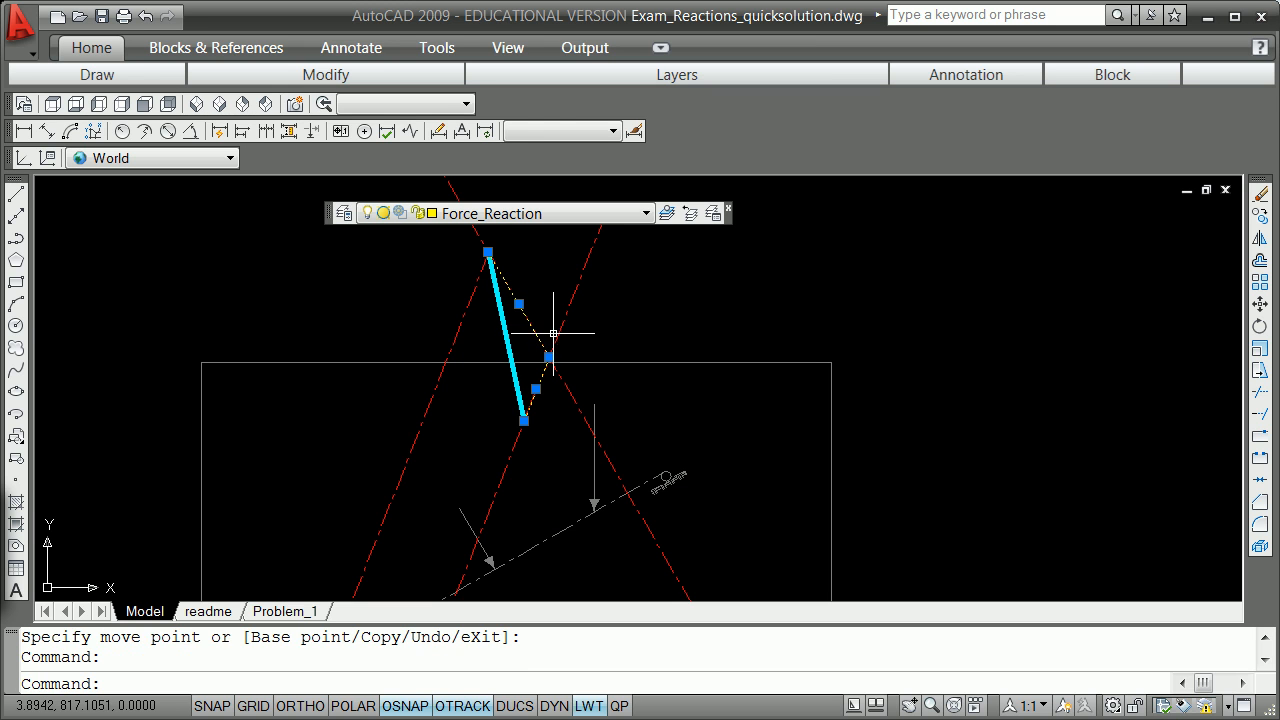
left_click(528, 320)
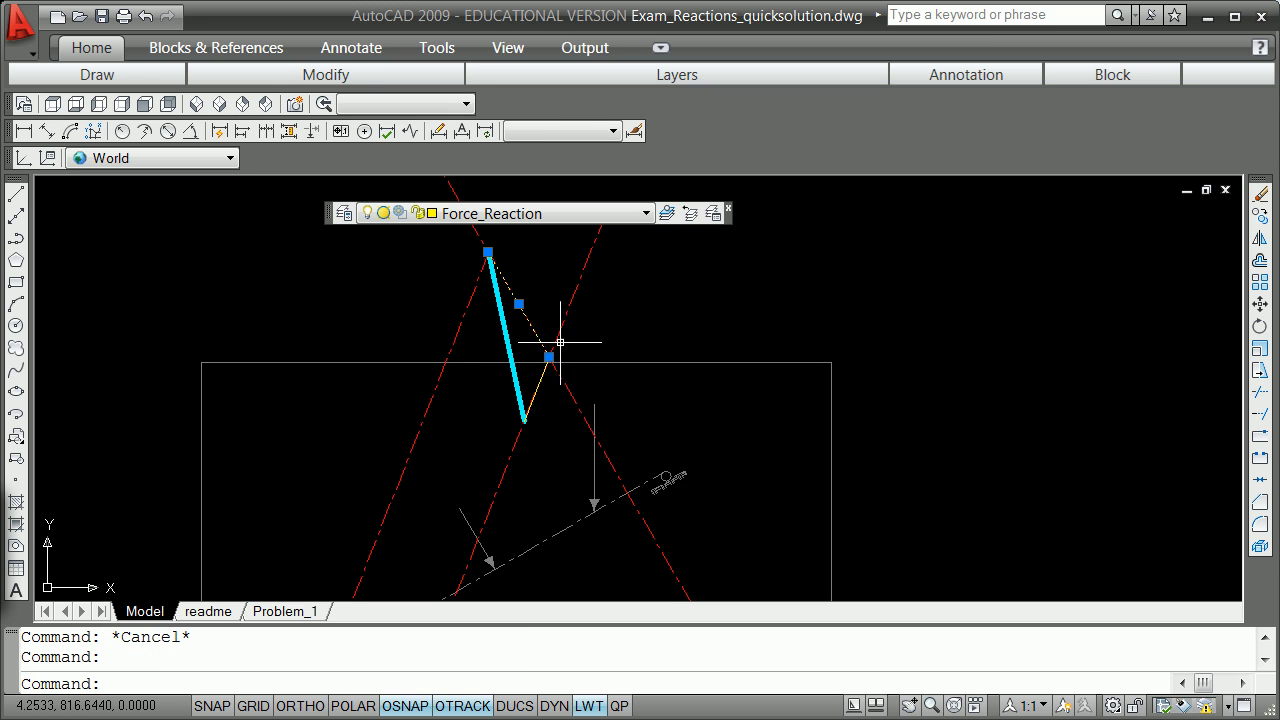
left_click(549, 357)
key("space")
type("c")
key("Return")
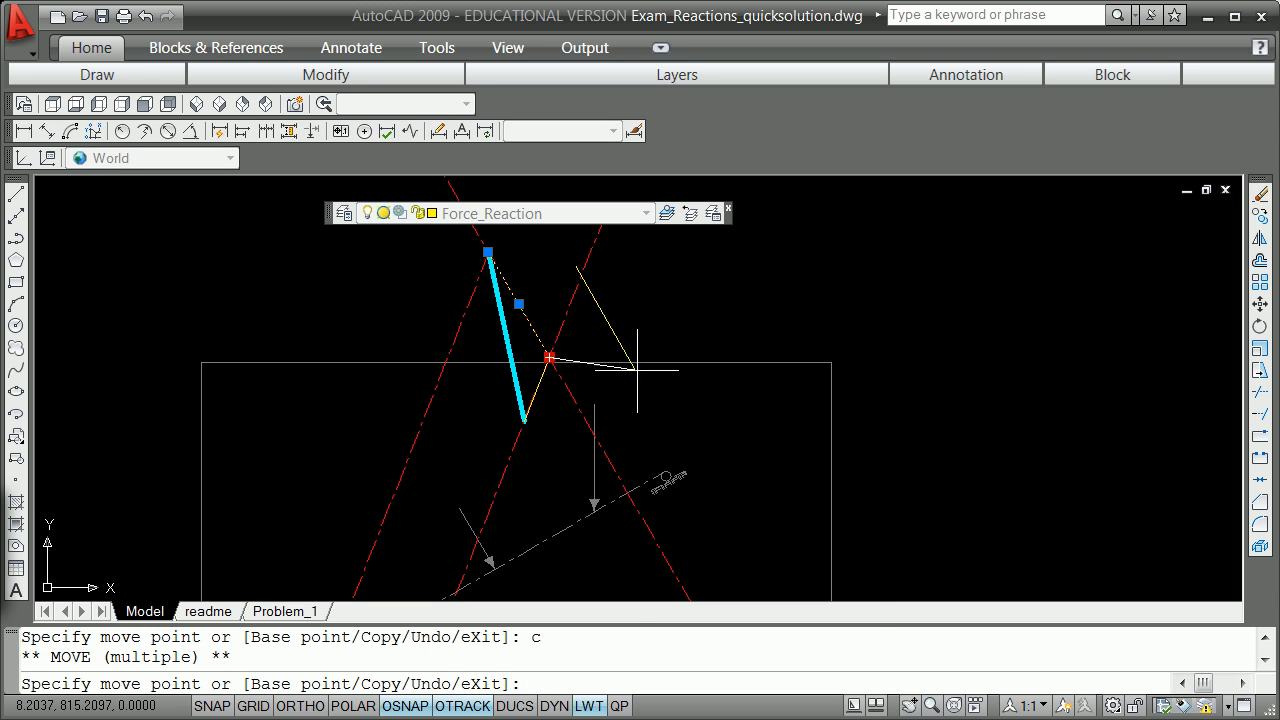
right_click(638, 357, "shift")
left_click(705, 488)
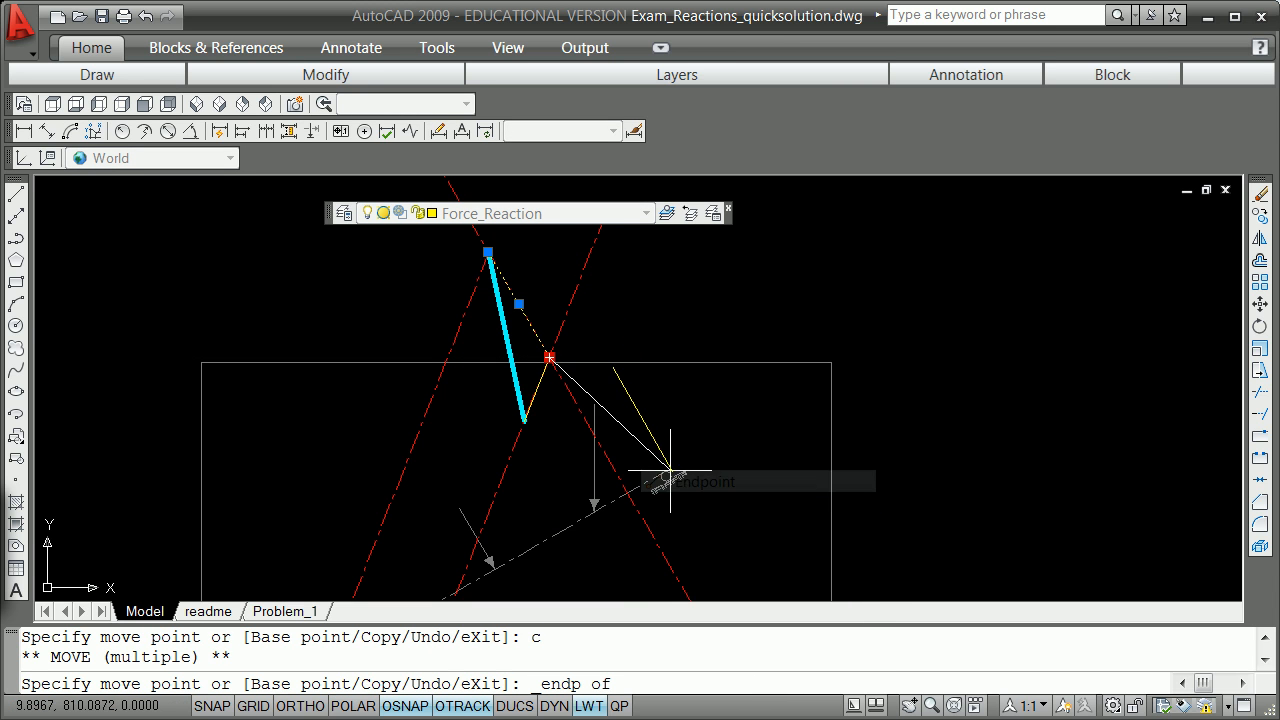
left_click(663, 472)
key("Return")
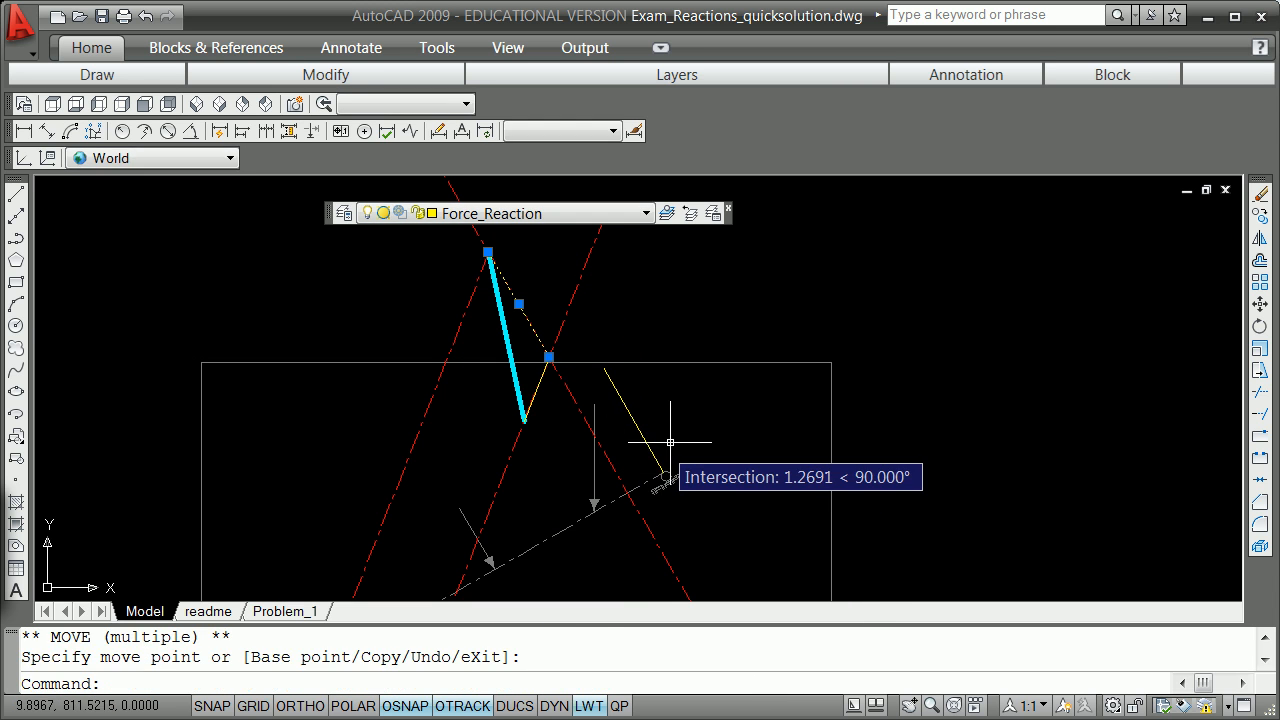
Step: Erase the original upper reaction line from the force triangle
scroll(671, 440, "down", 2)
type("e")
key("Return")
key("Escape")
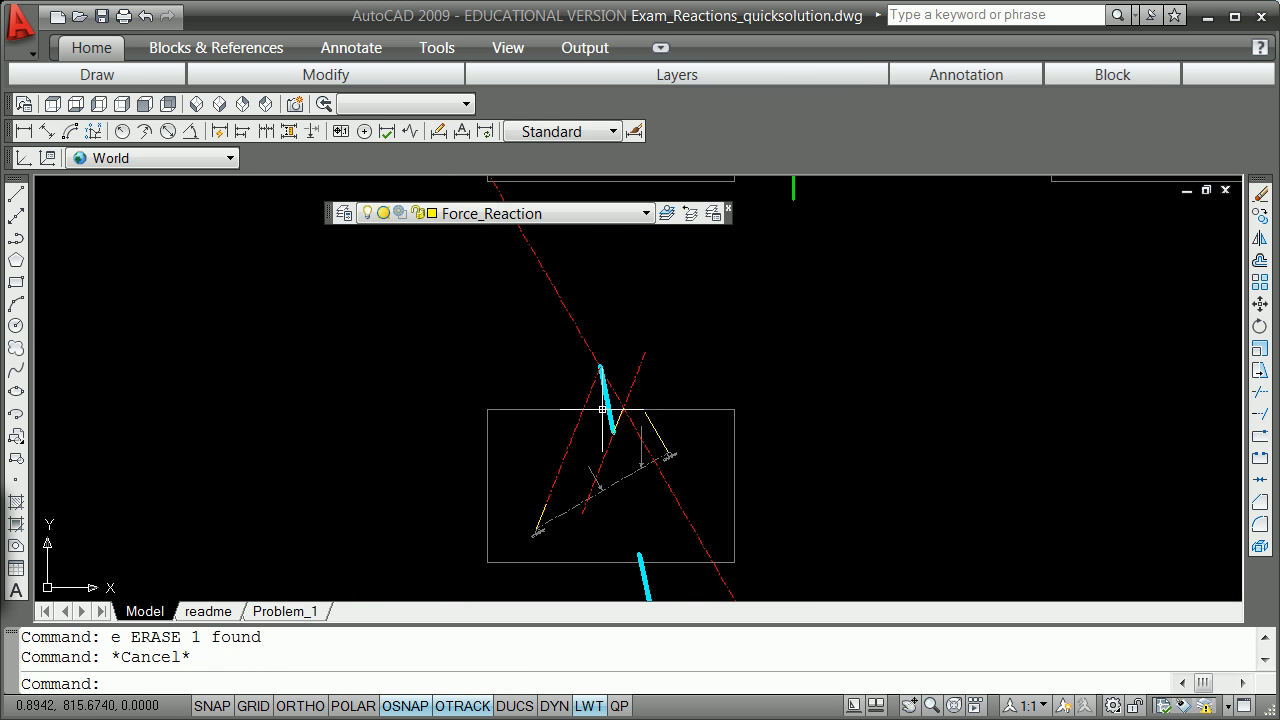
Step: Erase the three red lines of force and construction running through the force triangle
type("e")
key("Return")
left_click(589, 391)
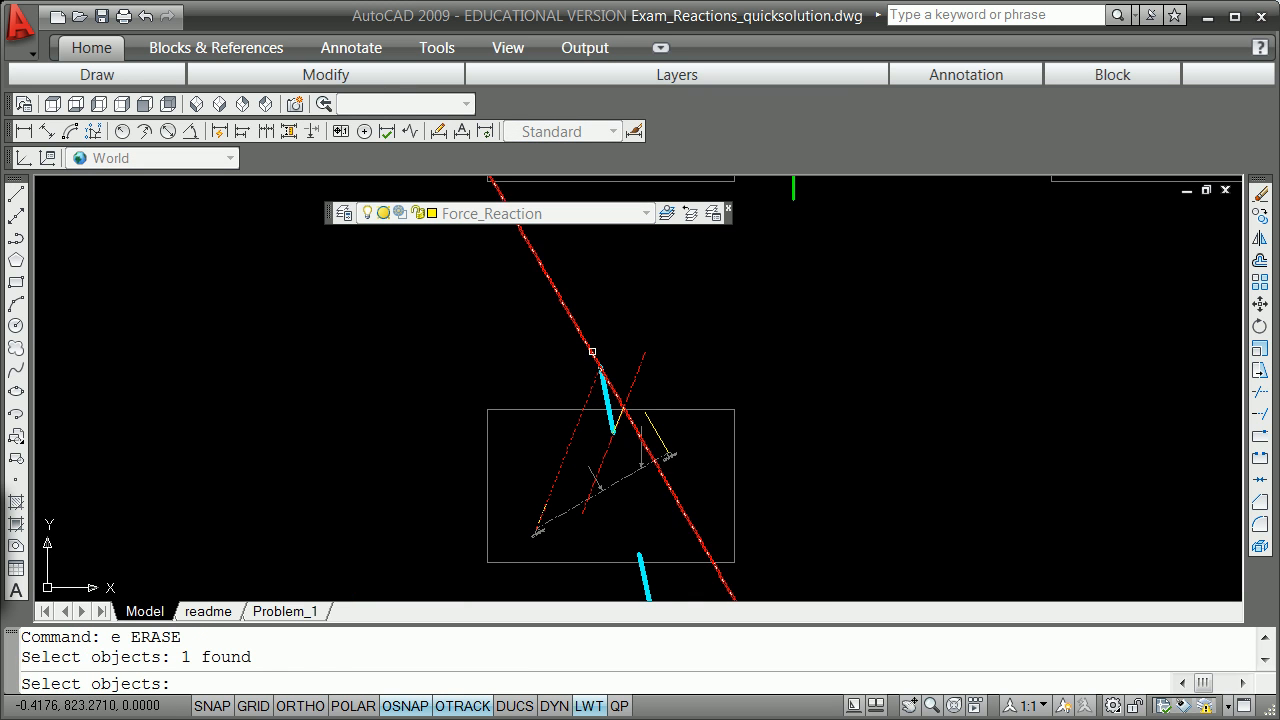
left_click(592, 351)
key("Return")
type("e")
key("Return")
left_click(633, 377)
key("Return")
Step: Erase the force triangle's remaining reaction line and both cyan resultant lines
type("e")
key("Return")
left_click(608, 405)
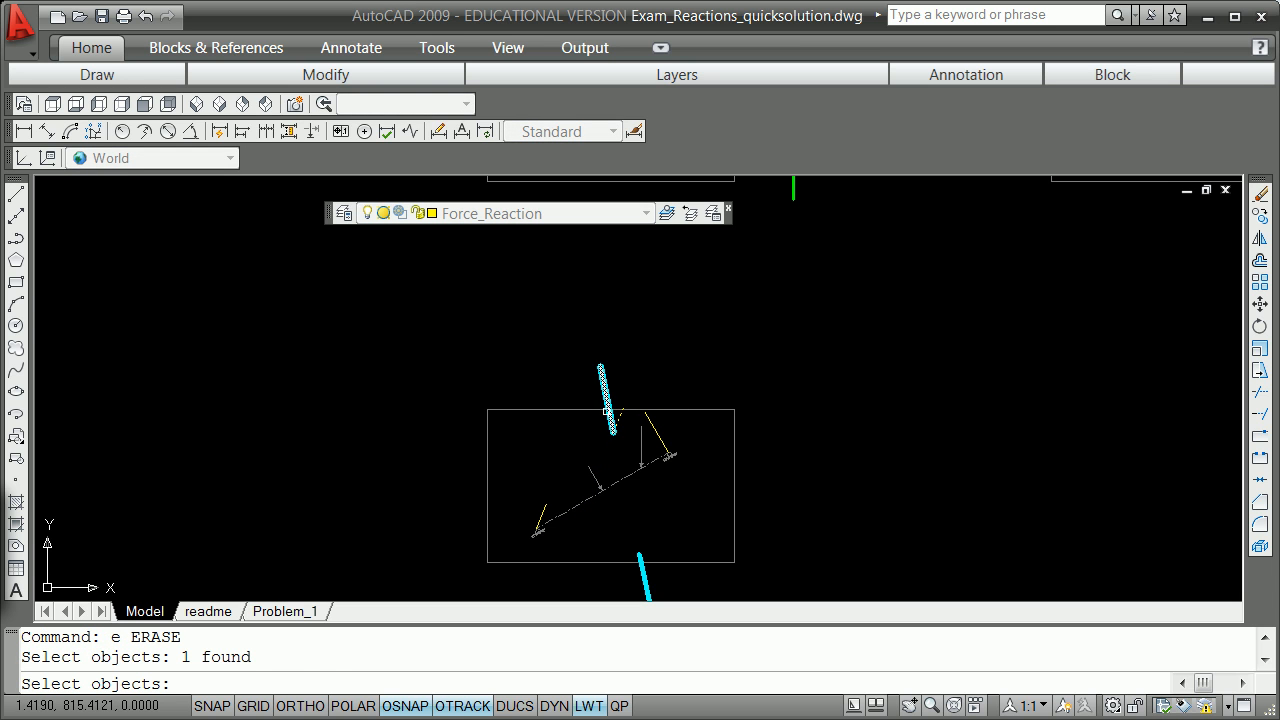
left_click(614, 418)
key("Return")
type("e ERASE")
key("Return")
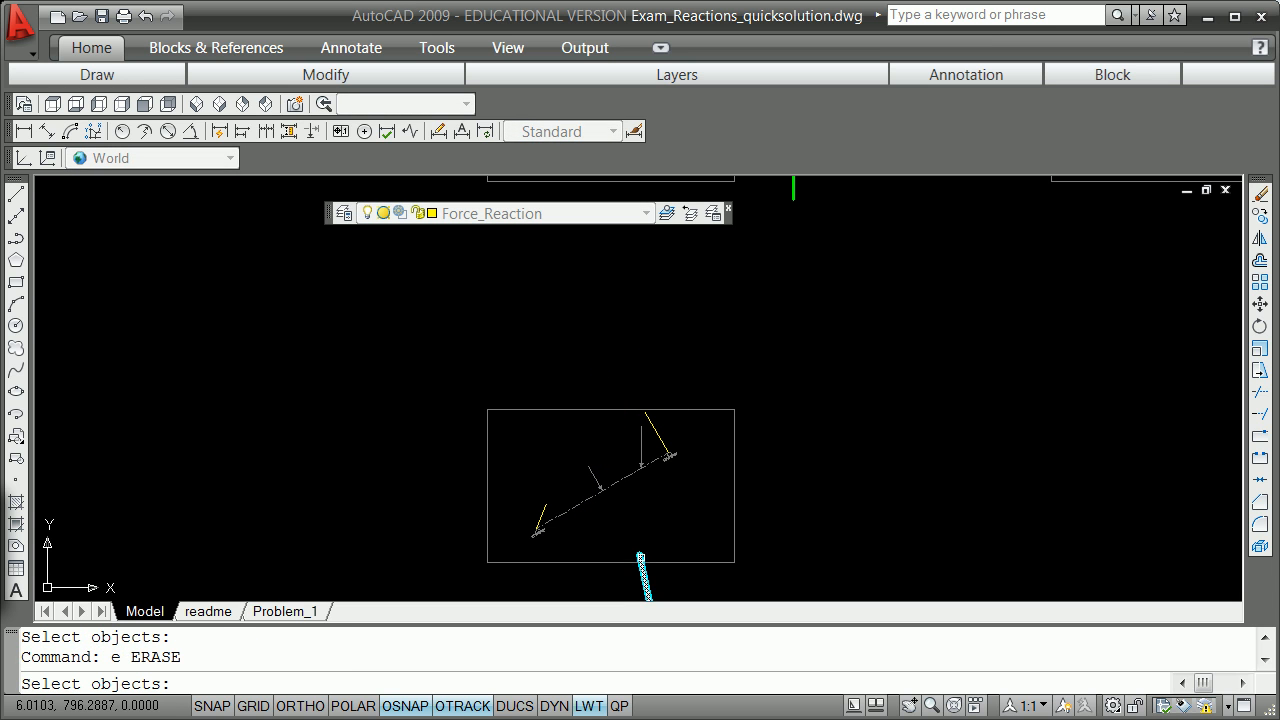
left_click(643, 578)
key("Return")
Step: Examine the sloped beam with its two load arrows and the copied reaction lines at the supports
scroll(588, 502, "down", 2)
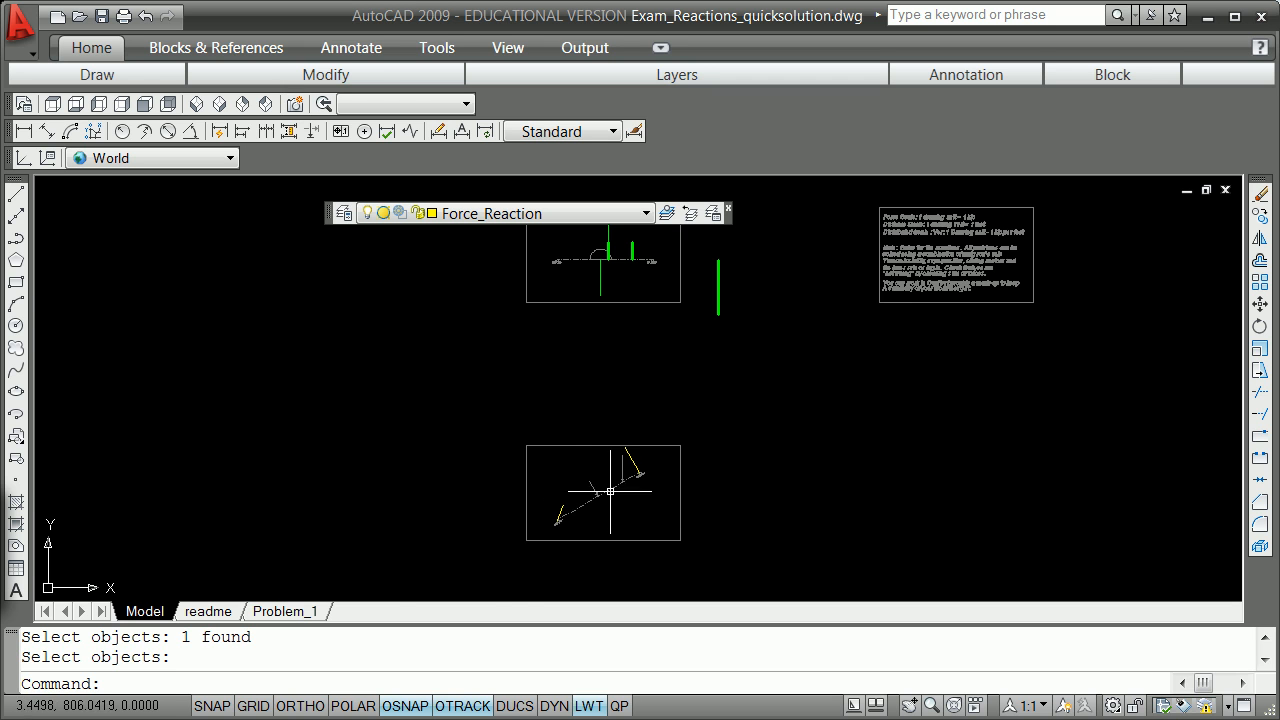
scroll(590, 471, "up", 5)
scroll(606, 480, "down", 2)
scroll(634, 523, "up", 2)
scroll(643, 563, "down", 2)
scroll(636, 570, "up", 4)
scroll(633, 568, "down", 3)
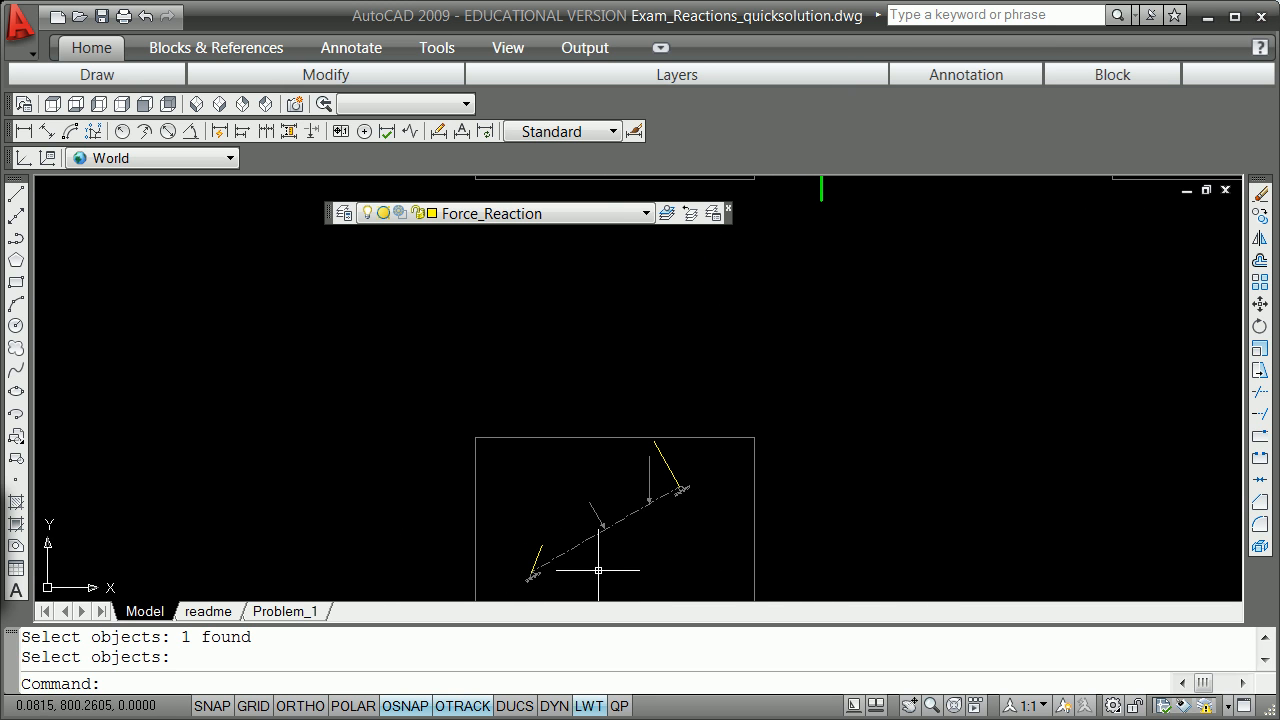
scroll(598, 570, "up", 1)
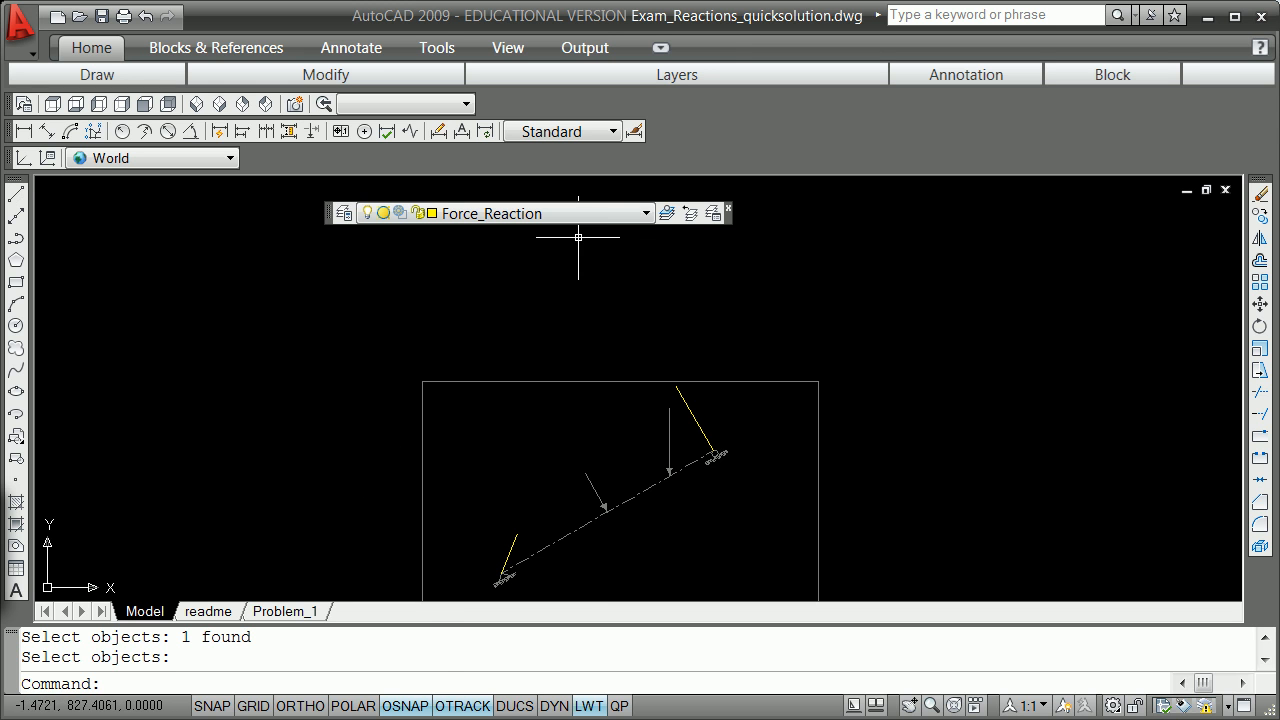
Step: On the Force_Concentrated layer, draw a line over the inclined load arrow from its tail endpoint to its tip endpoint
left_click(645, 214)
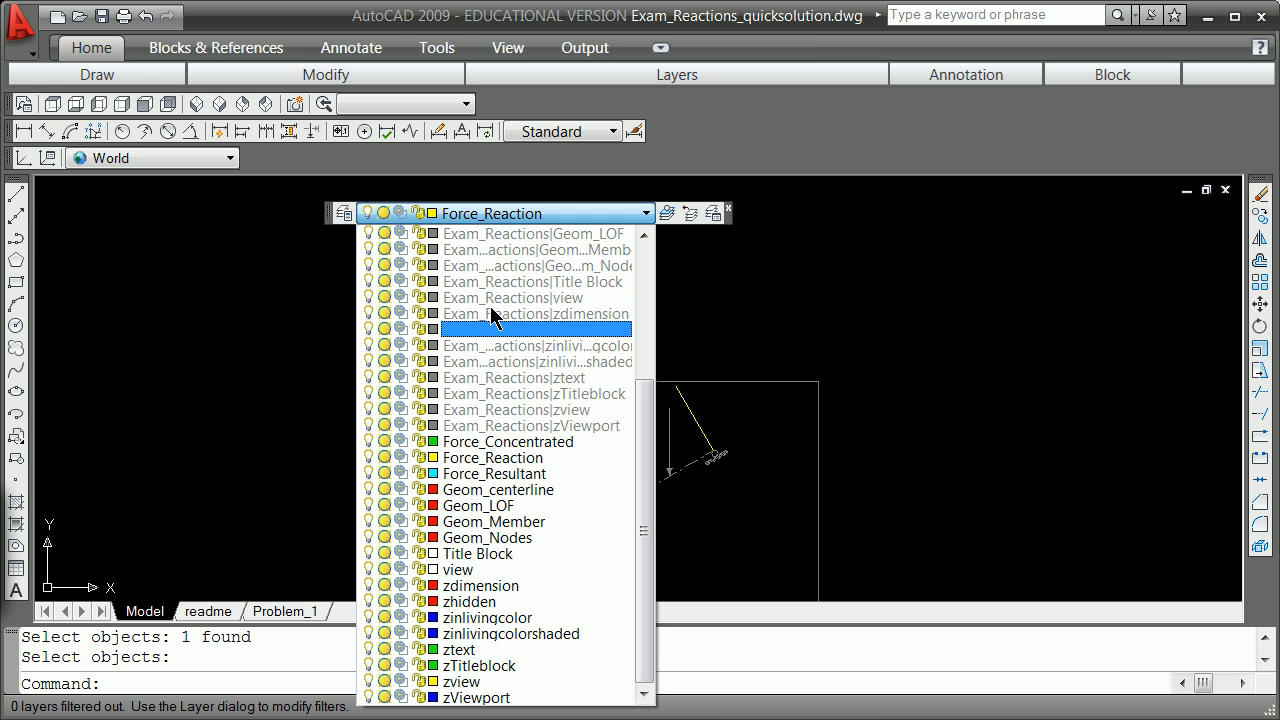
left_click(488, 446)
left_click(15, 197)
right_click(133, 264, "shift")
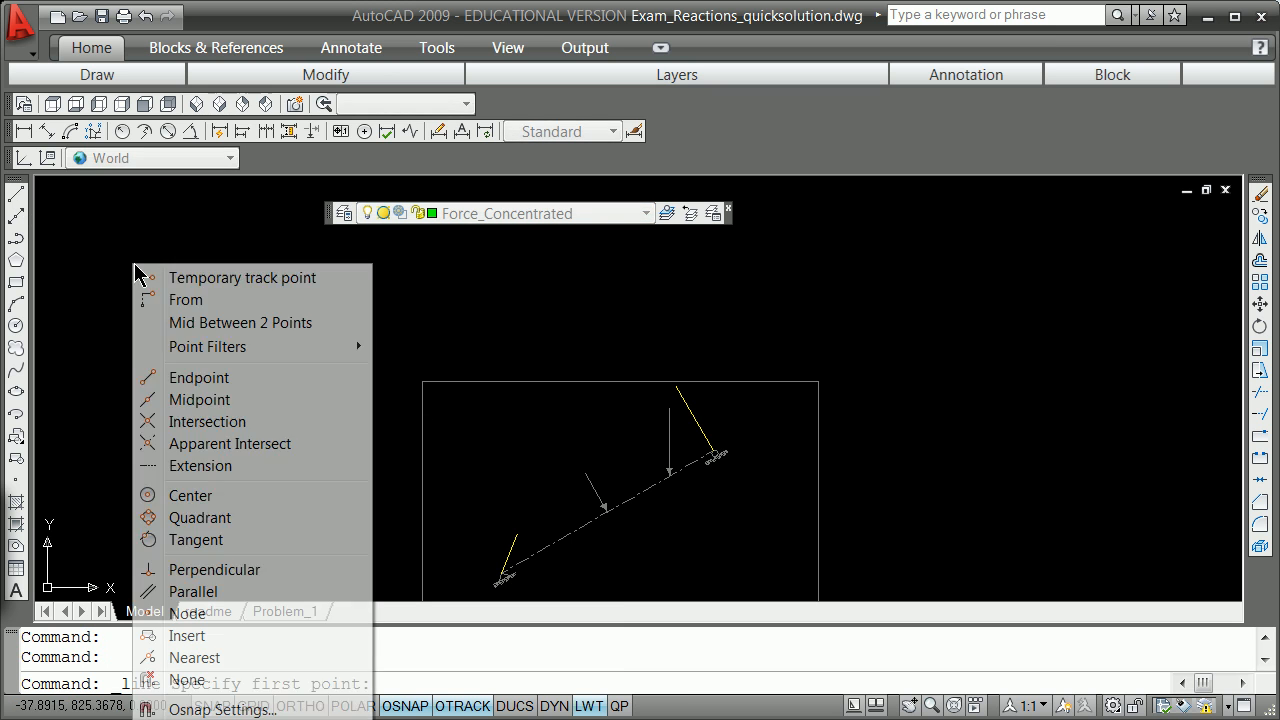
left_click(210, 372)
left_click(573, 458)
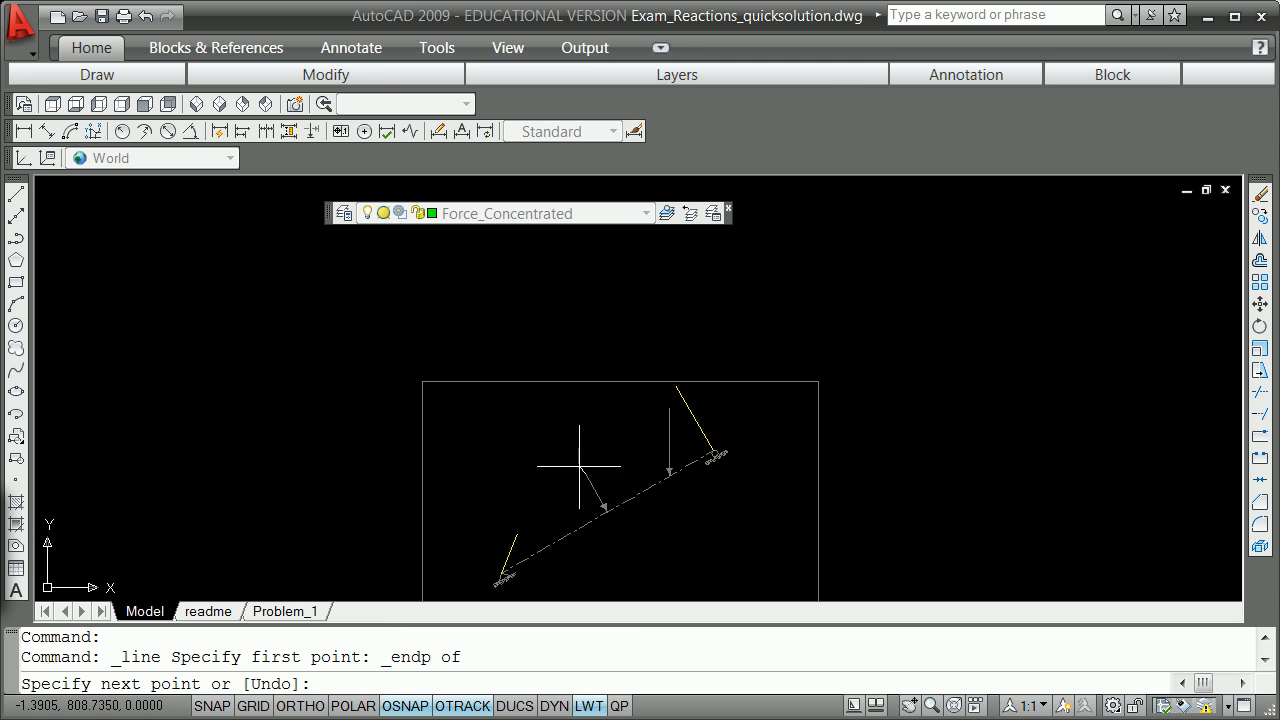
right_click(585, 473, "shift")
left_click(660, 186)
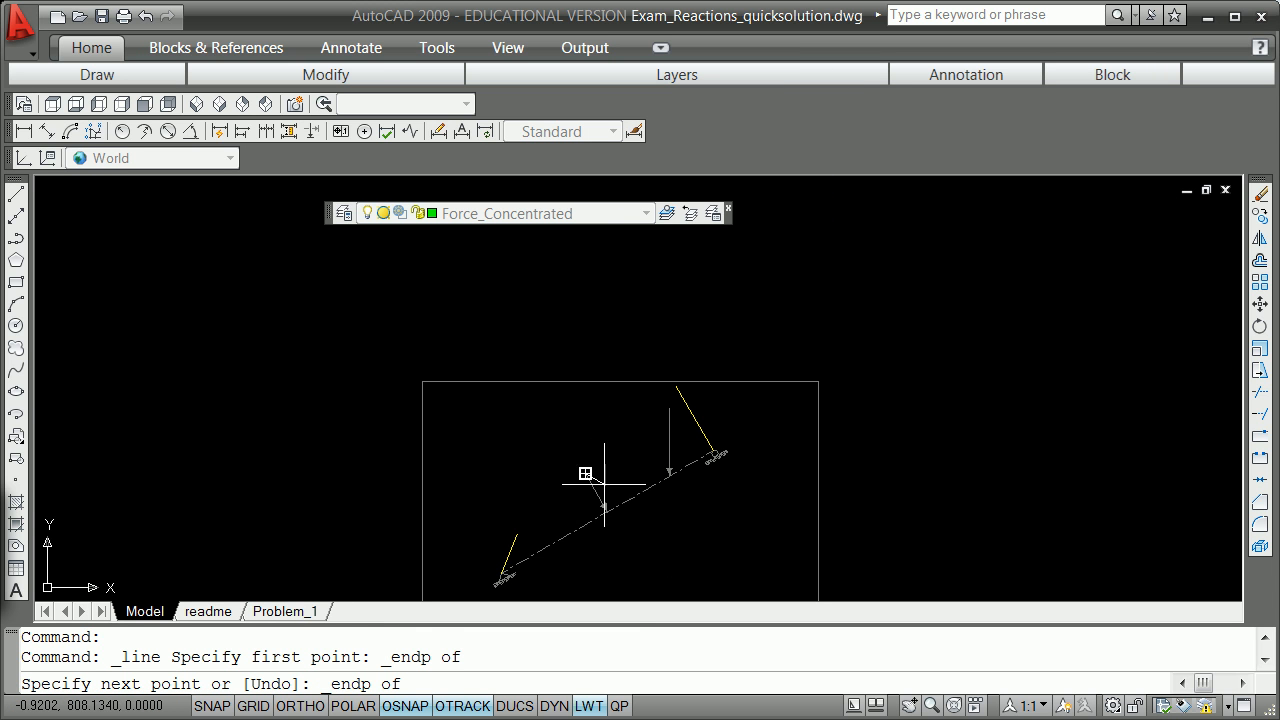
left_click(607, 512)
key("Return")
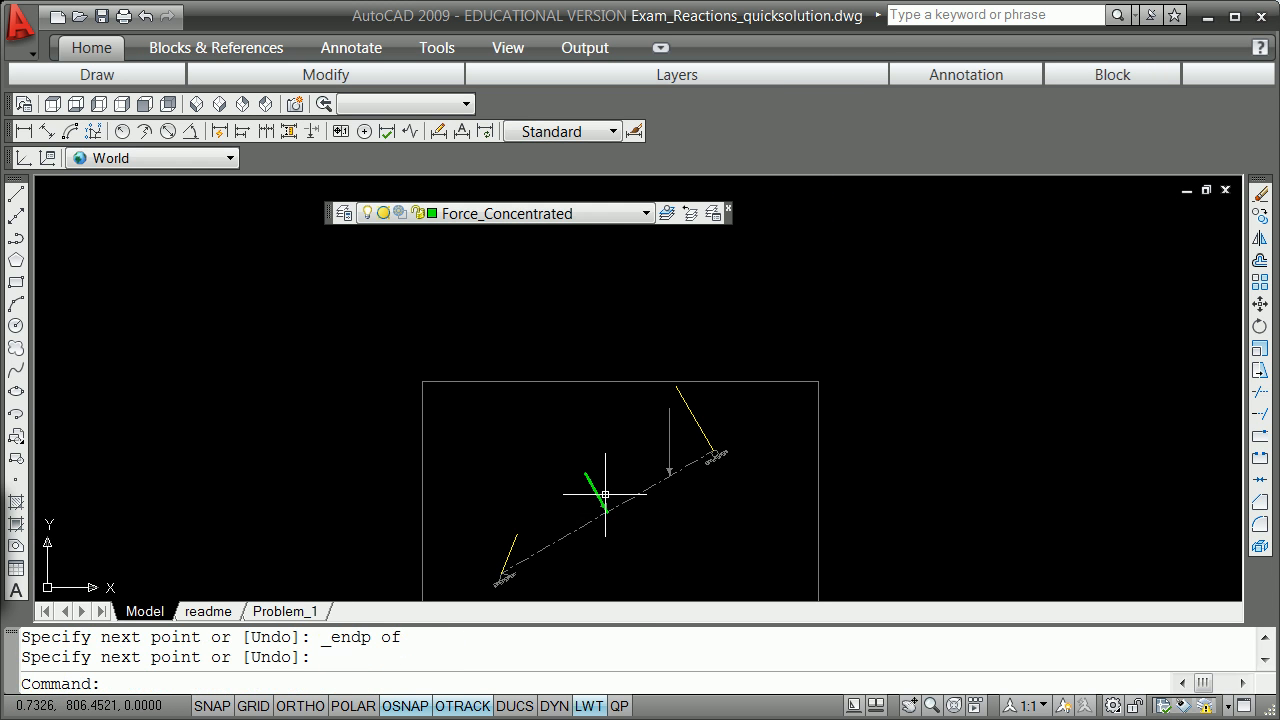
Step: Draw a line over the vertical load arrow from its upper endpoint down to its tip endpoint
left_click(18, 195)
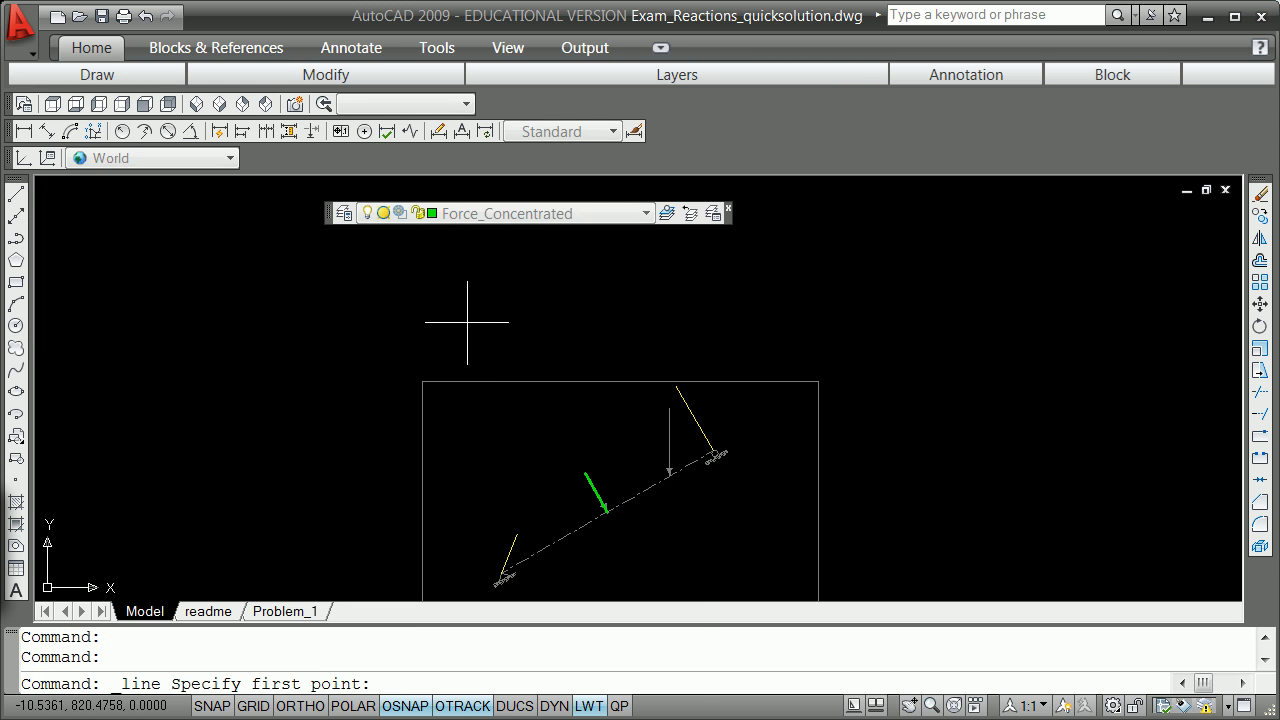
right_click(468, 324, "shift")
left_click(535, 438)
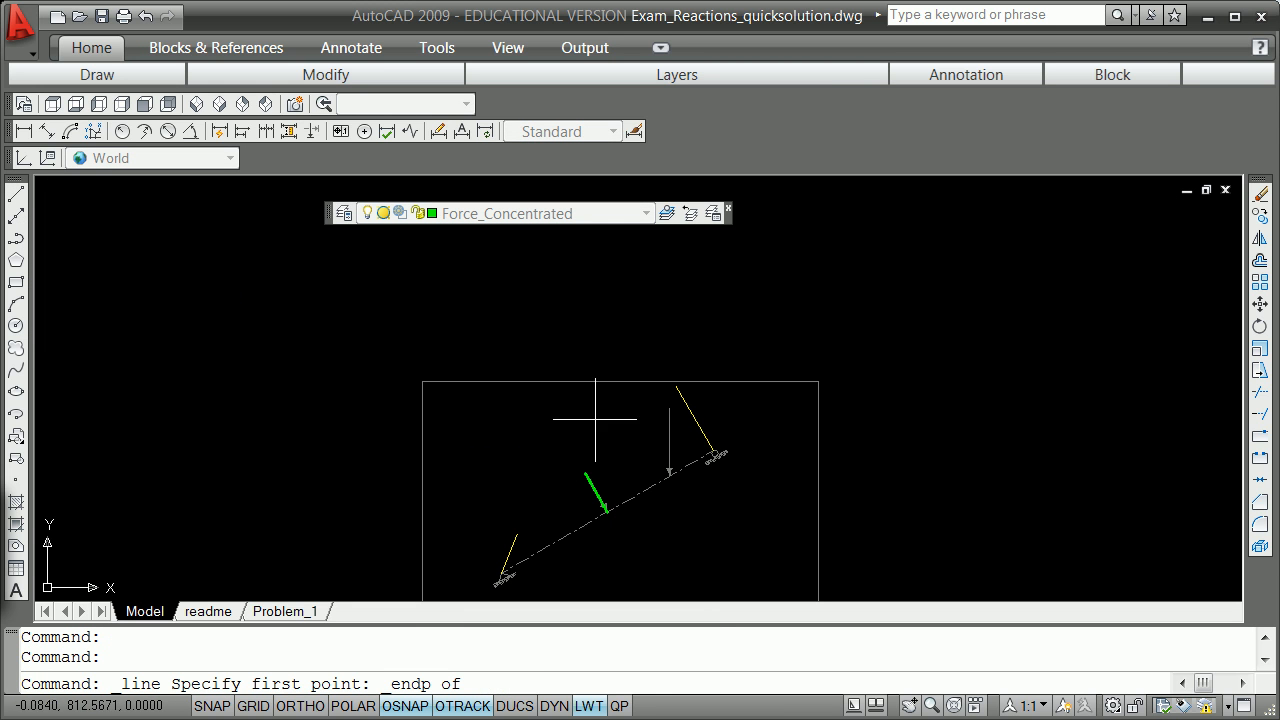
left_click(669, 408)
right_click(555, 432, "shift")
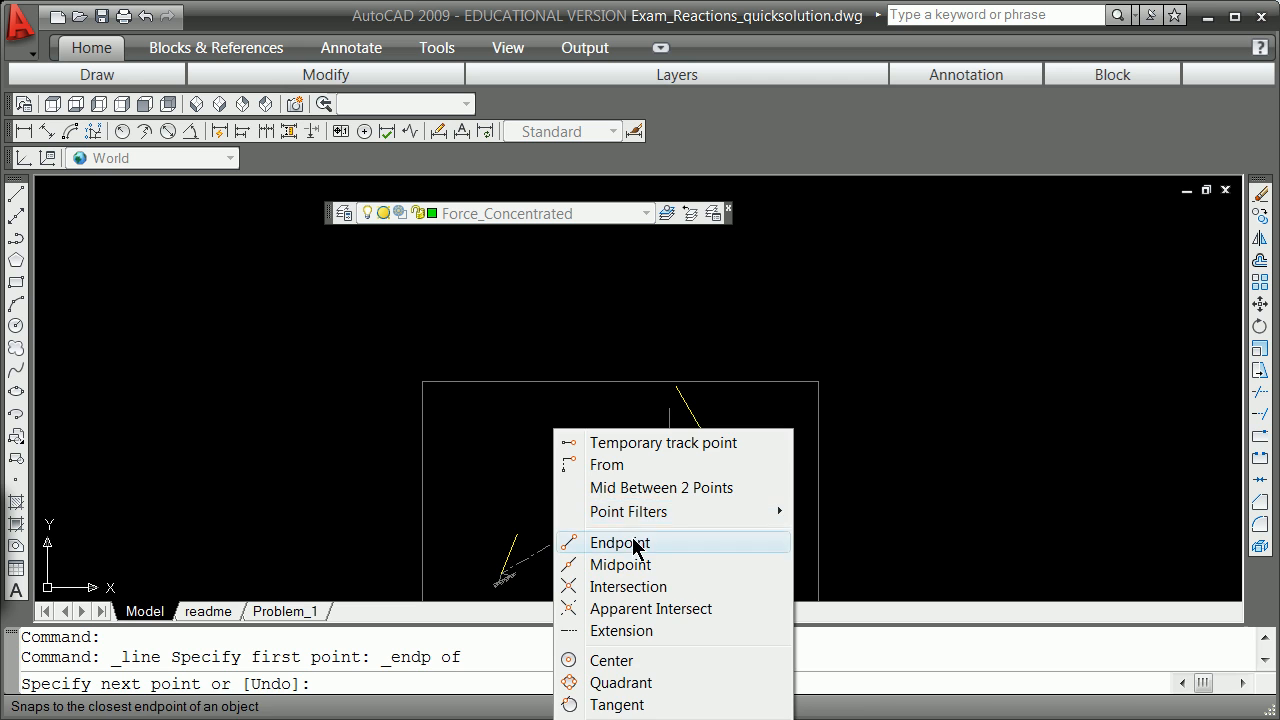
left_click(640, 541)
left_click(669, 474)
key("Return")
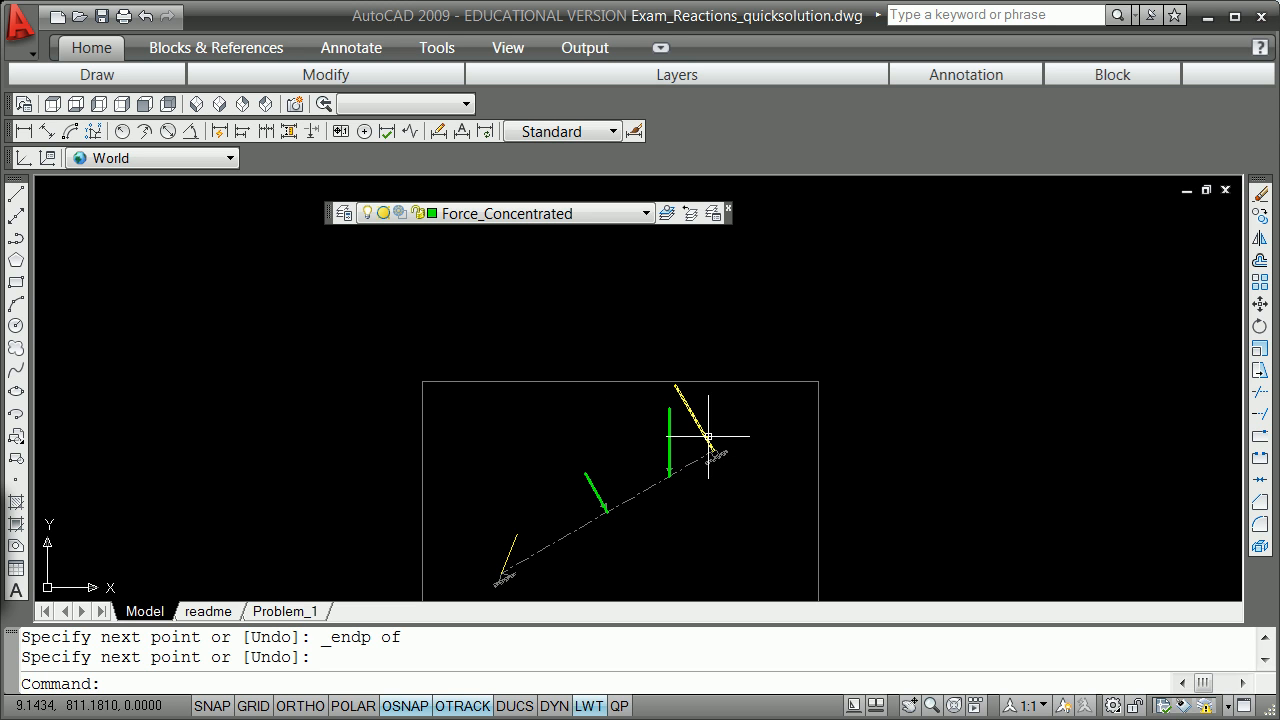
Step: Move the green vertical load line by its upper endpoint onto the top endpoint of the upper-right support's reaction line
left_click(669, 442)
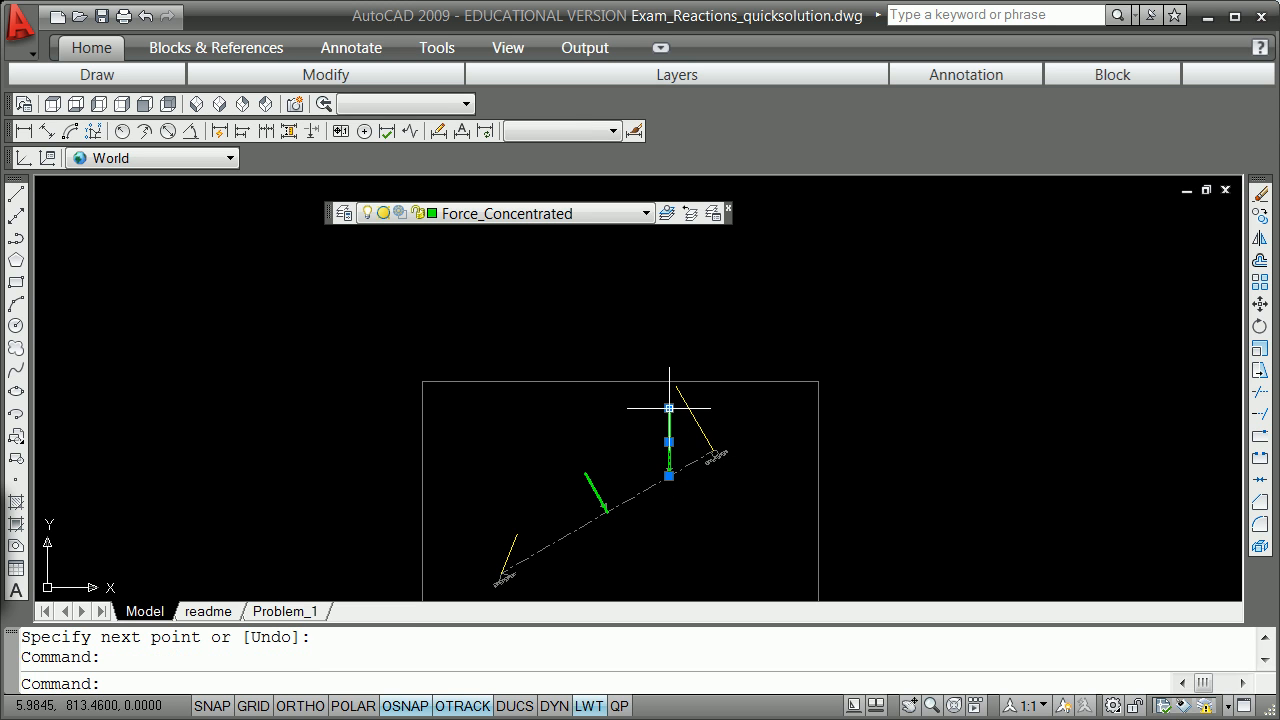
left_click(669, 408)
key("space")
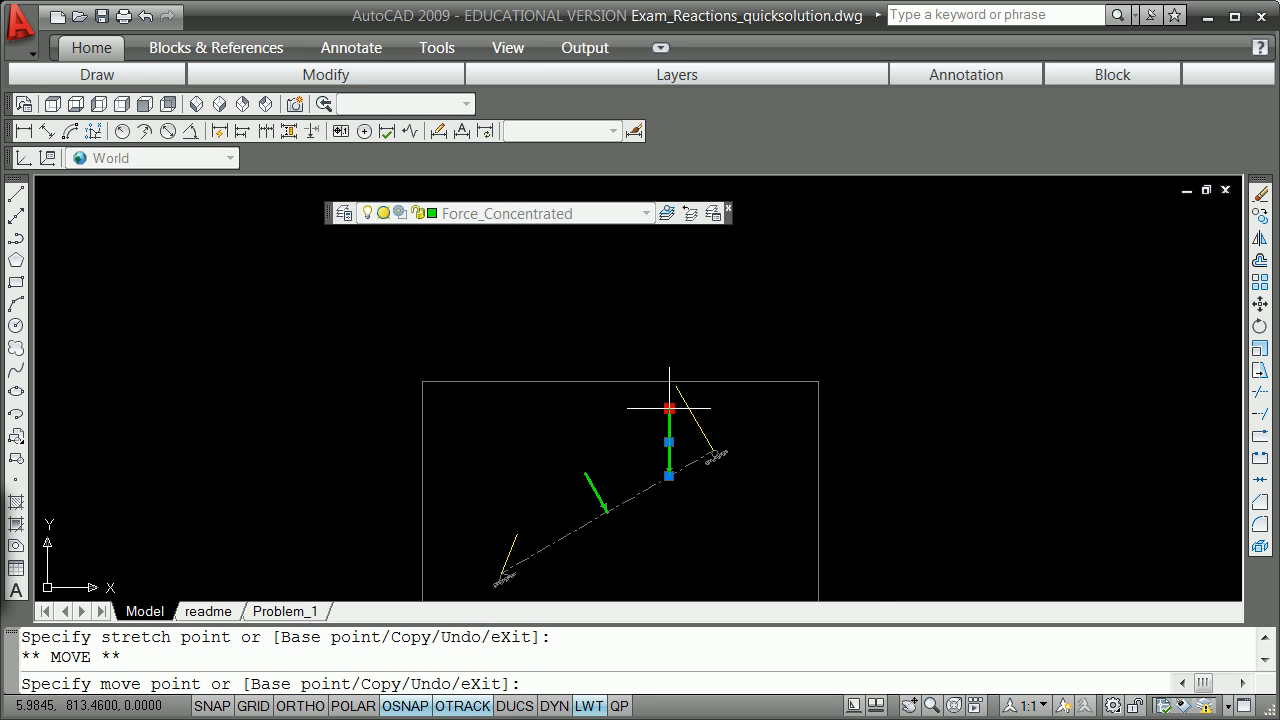
right_click(639, 407, "shift")
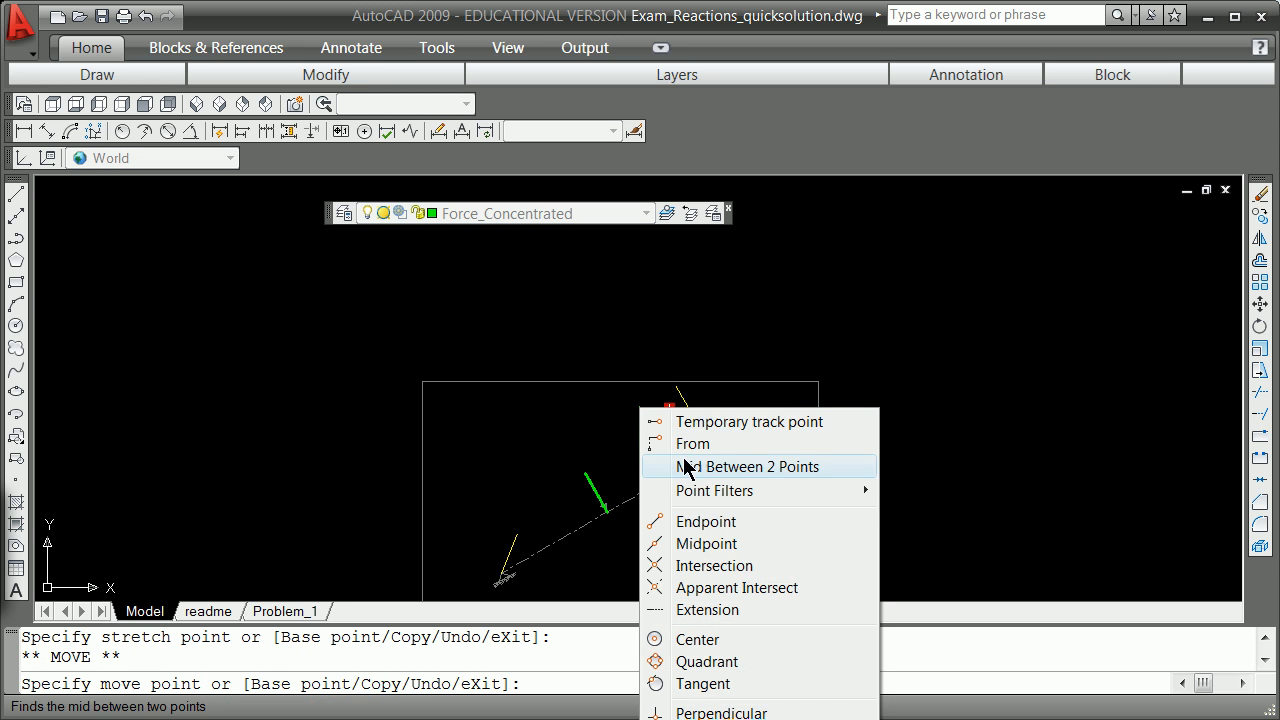
left_click(720, 523)
left_click(675, 396)
key("space")
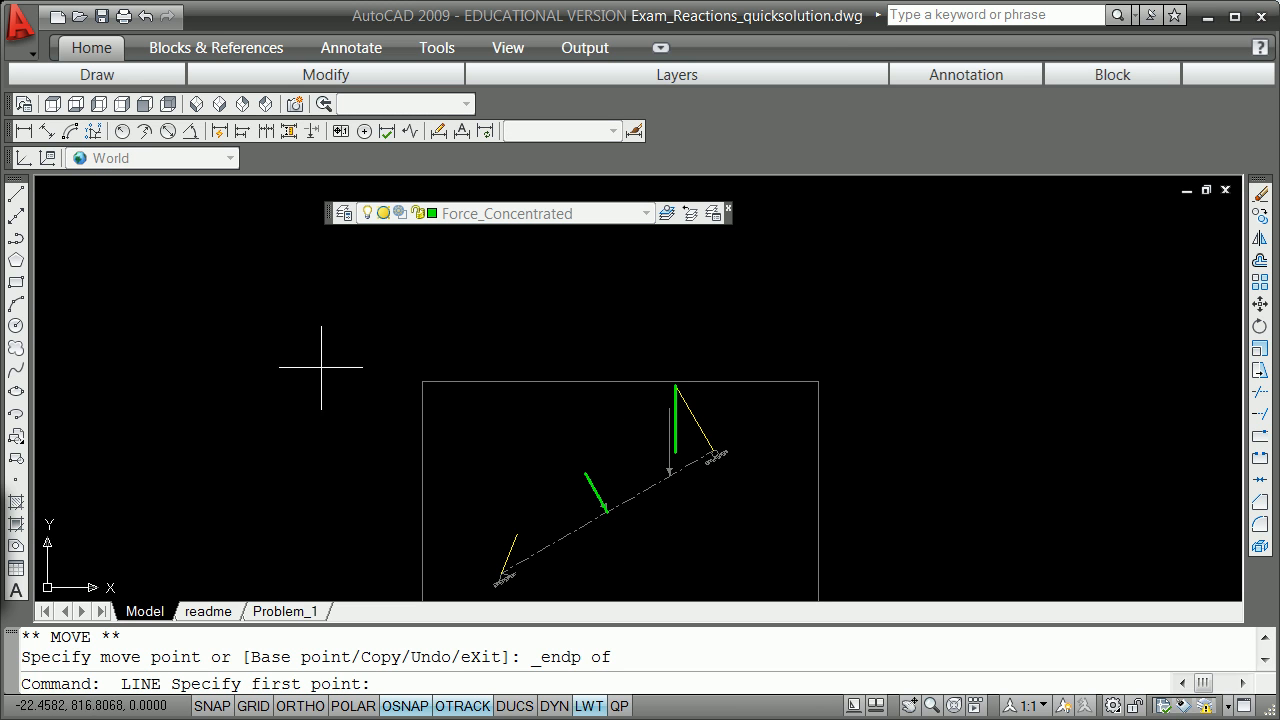
key("Escape")
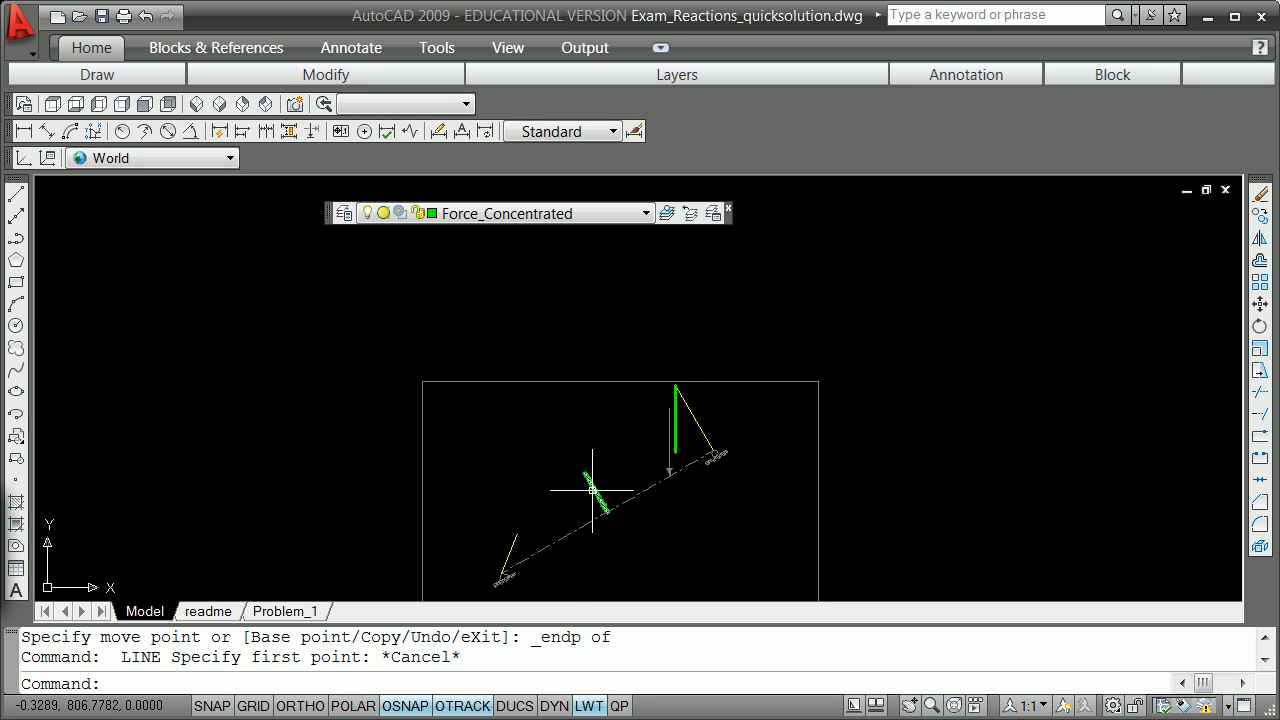
Step: Move the green inclined load line by its upper endpoint onto the vertical load line's lower endpoint
left_click(598, 489)
left_click(585, 473)
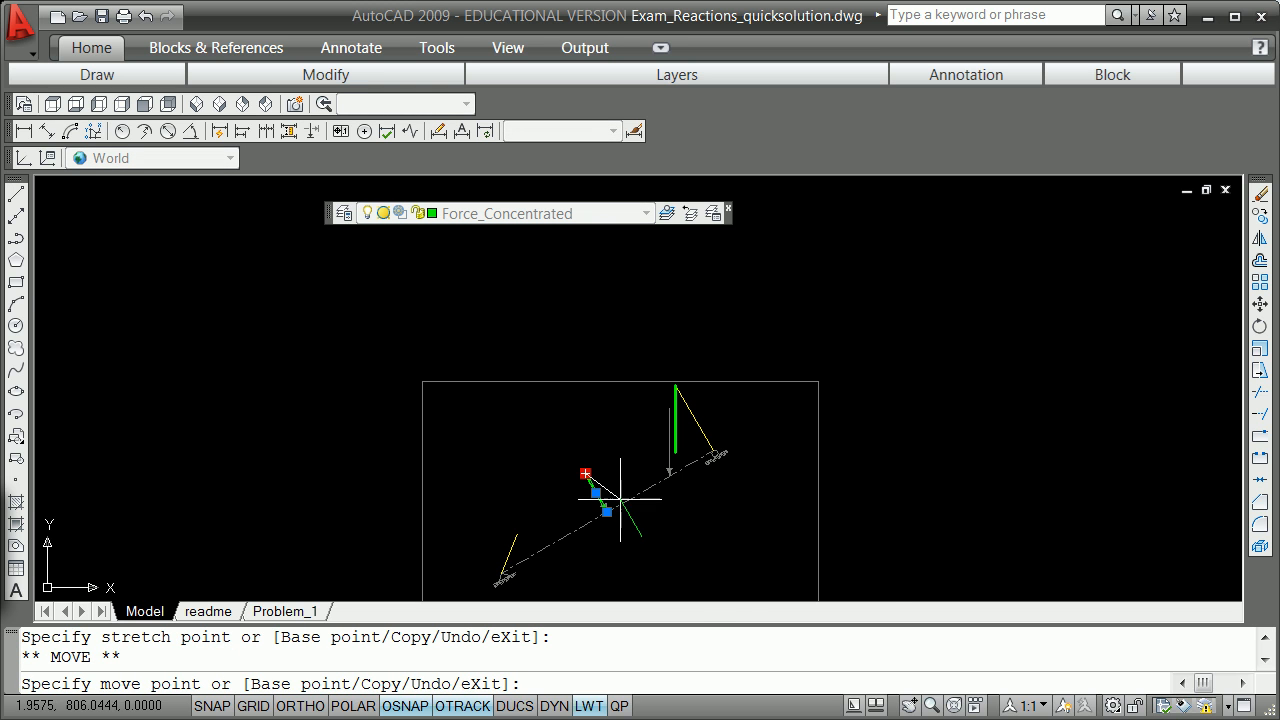
right_click(663, 512, "shift")
left_click(722, 622)
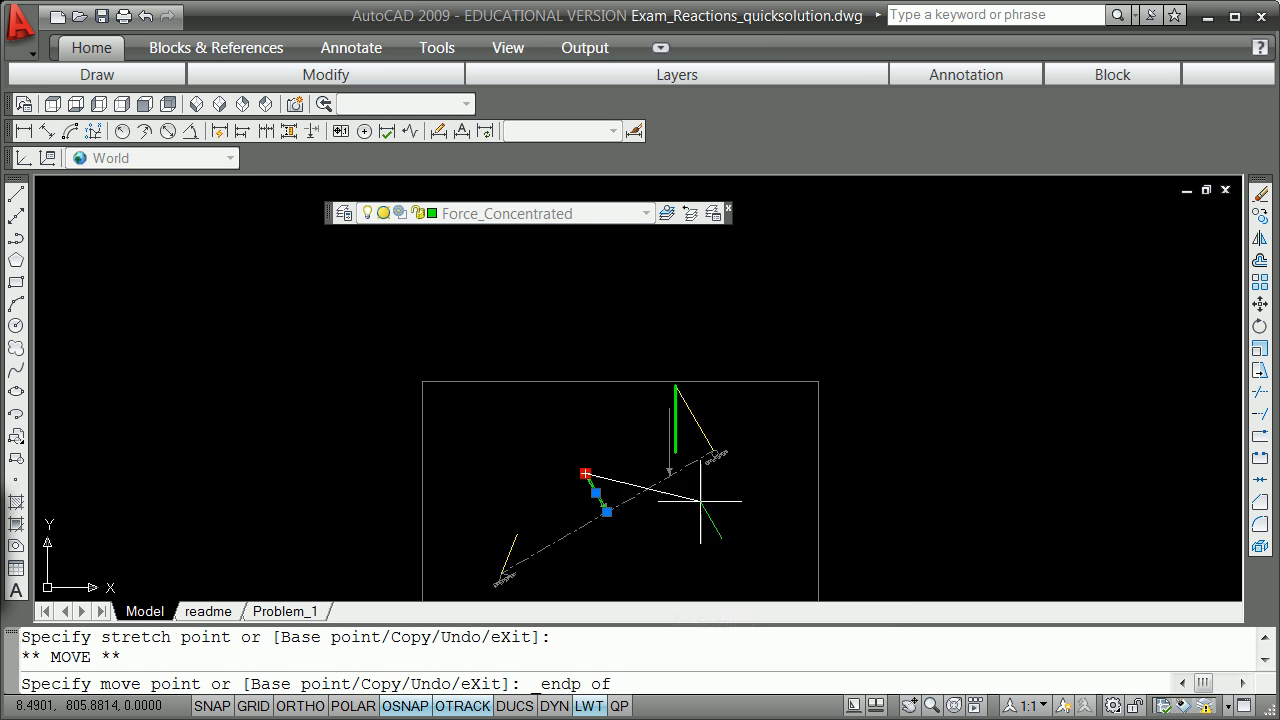
left_click(676, 455)
key("space")
left_click(670, 475)
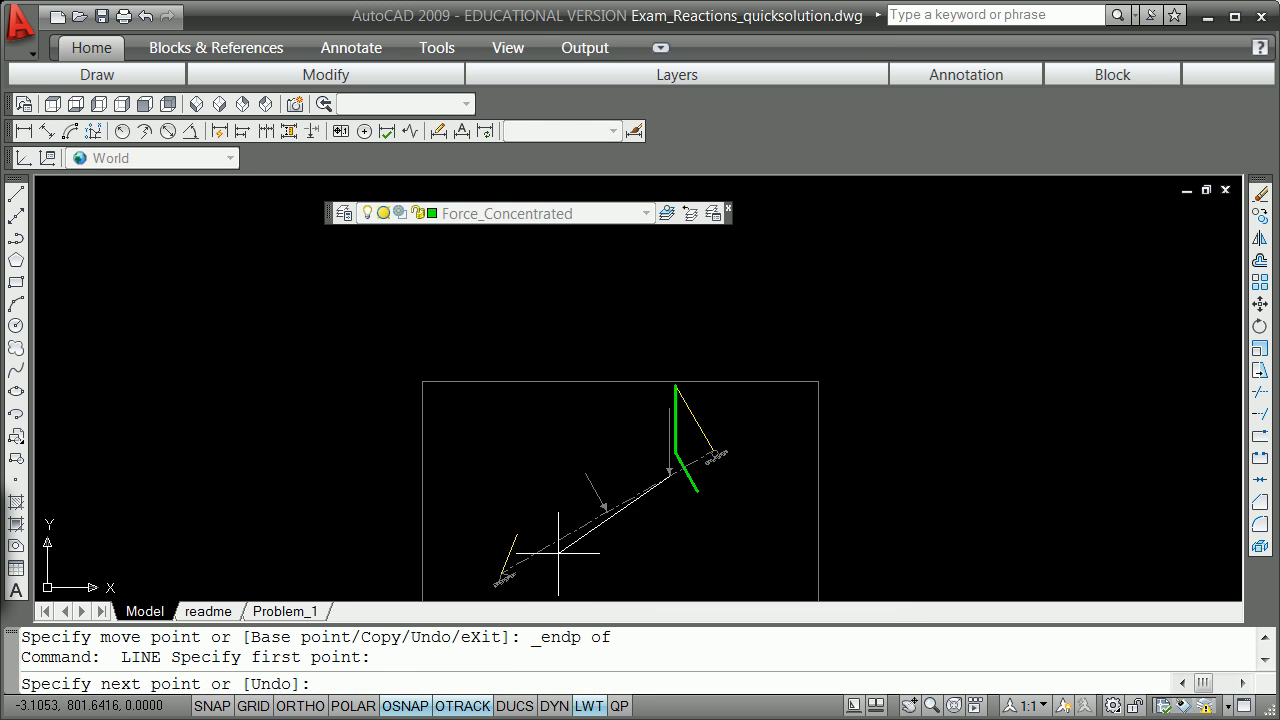
key("Escape")
key("Escape")
Step: Move the lower-left support's reaction line by its bottom endpoint onto the inclined load line's lower endpoint
left_click(507, 565)
left_click(501, 573)
key("space")
right_click(716, 586, "shift")
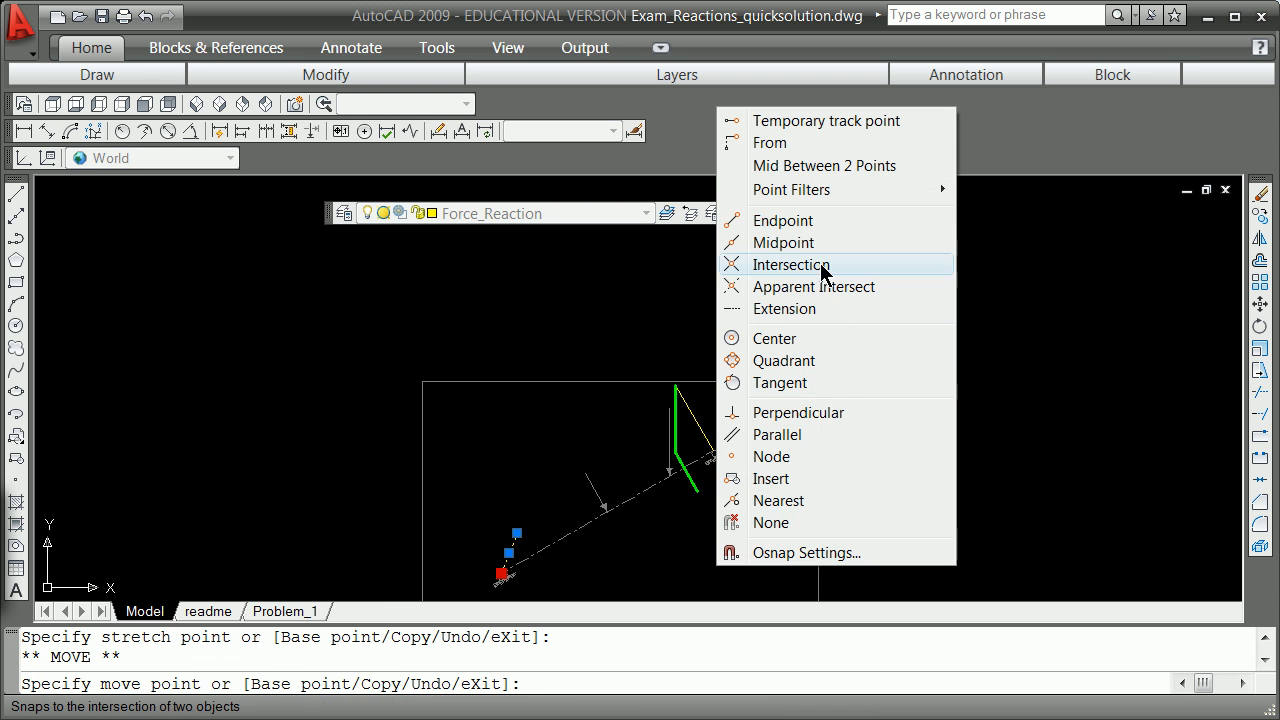
left_click(790, 220)
left_click(700, 490)
key("space")
key("Escape")
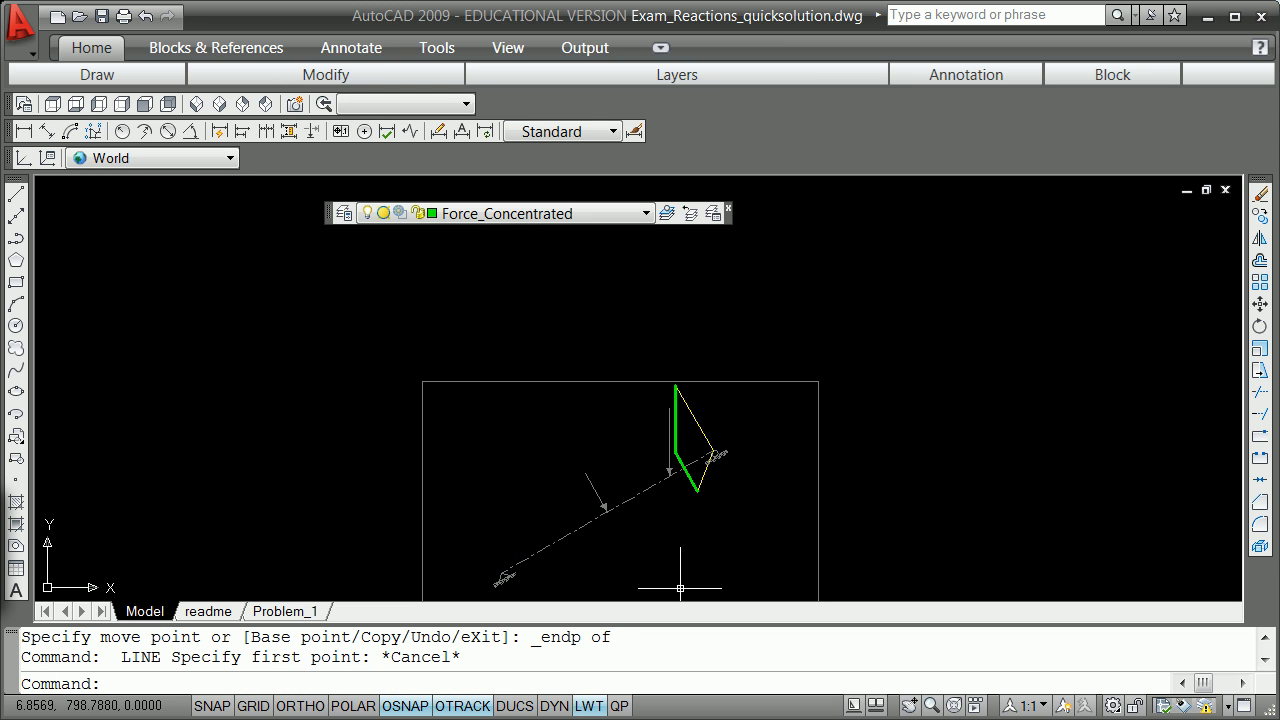